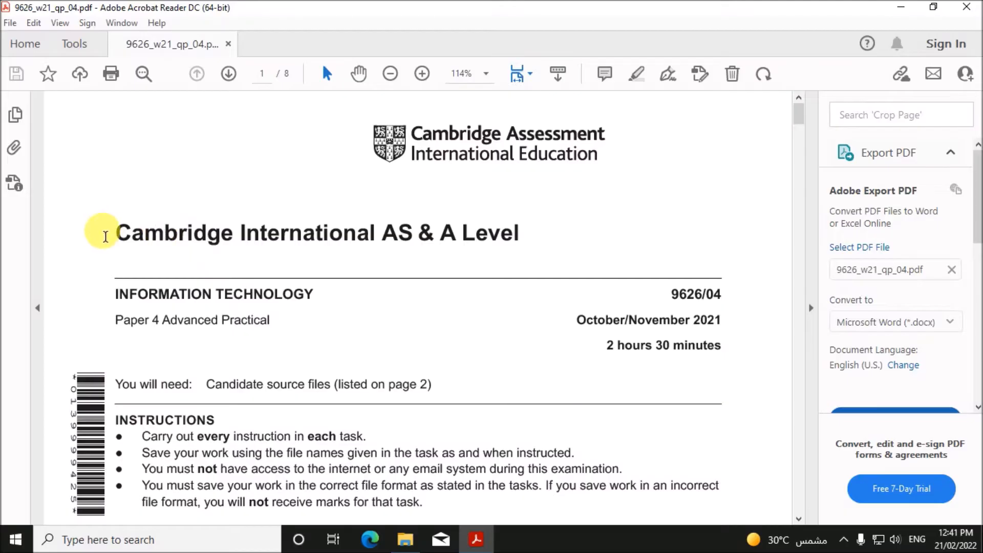
# Step: Read the Task 5 instructions on page 6 of the exam paper about the Supplies.csv data source and mail merge labels
pyautogui.moveTo(110, 239); pyautogui.dragTo(476, 259)
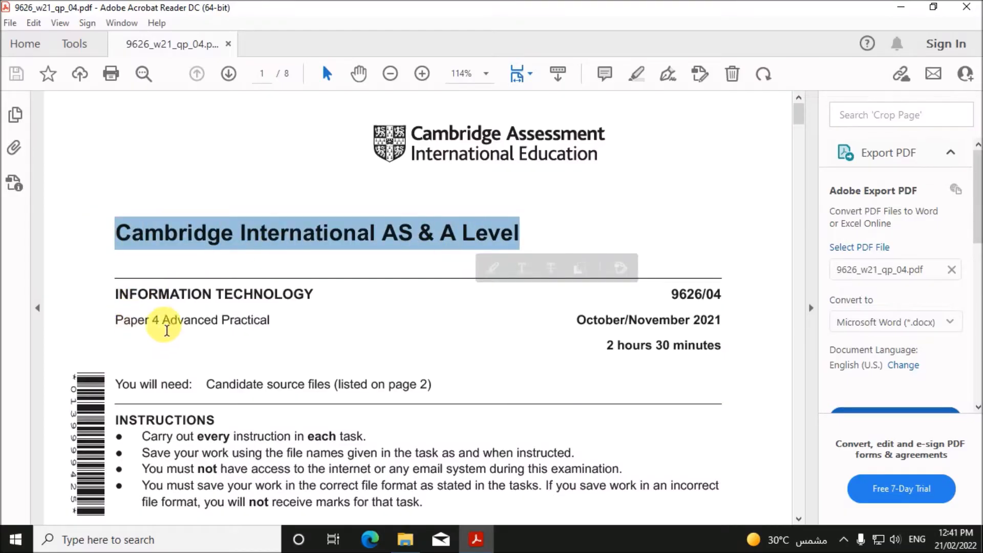
pyautogui.moveTo(576, 321); pyautogui.dragTo(706, 321)
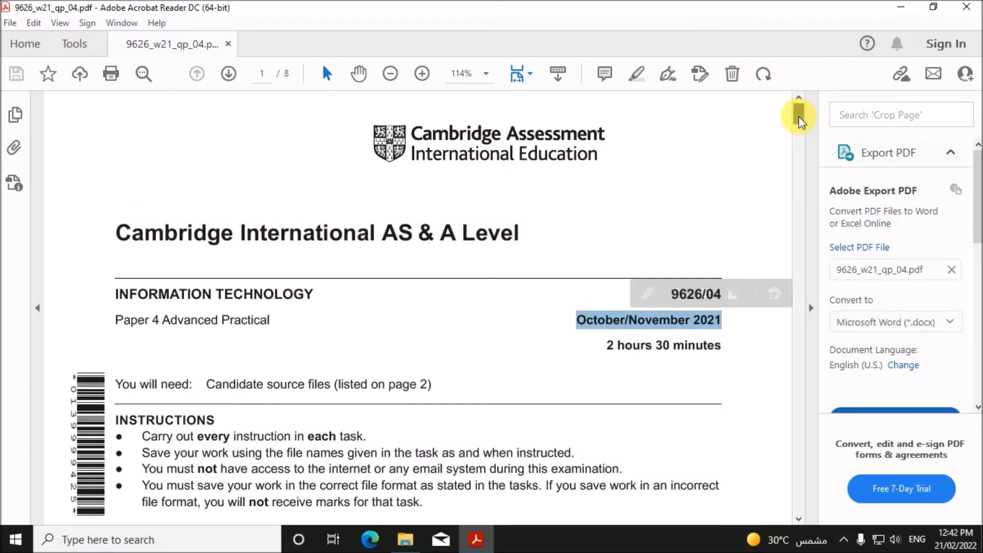
pyautogui.scroll(-10, 799, 133)
pyautogui.moveTo(801, 191); pyautogui.dragTo(806, 266)
pyautogui.moveTo(808, 299); pyautogui.dragTo(799, 379)
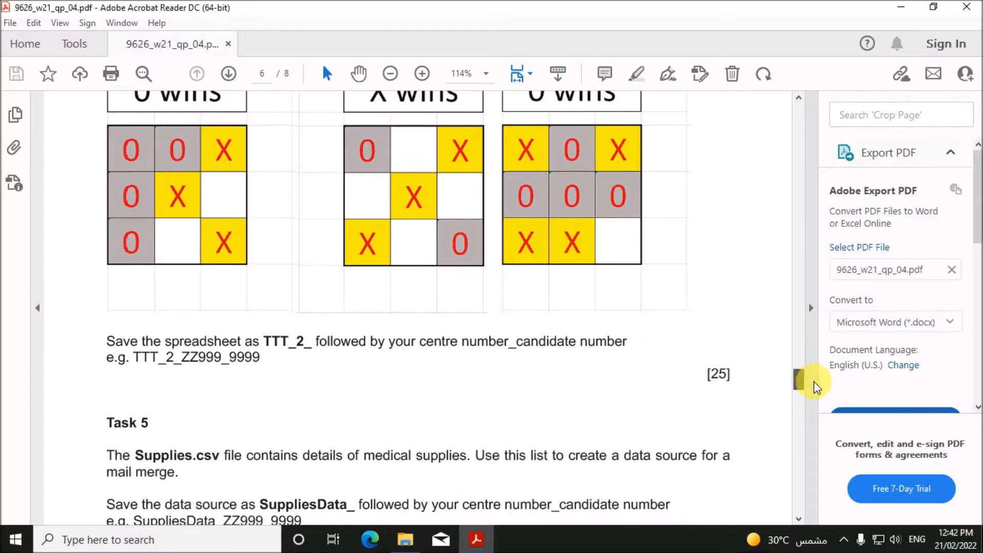
pyautogui.scroll(3, 355, 362)
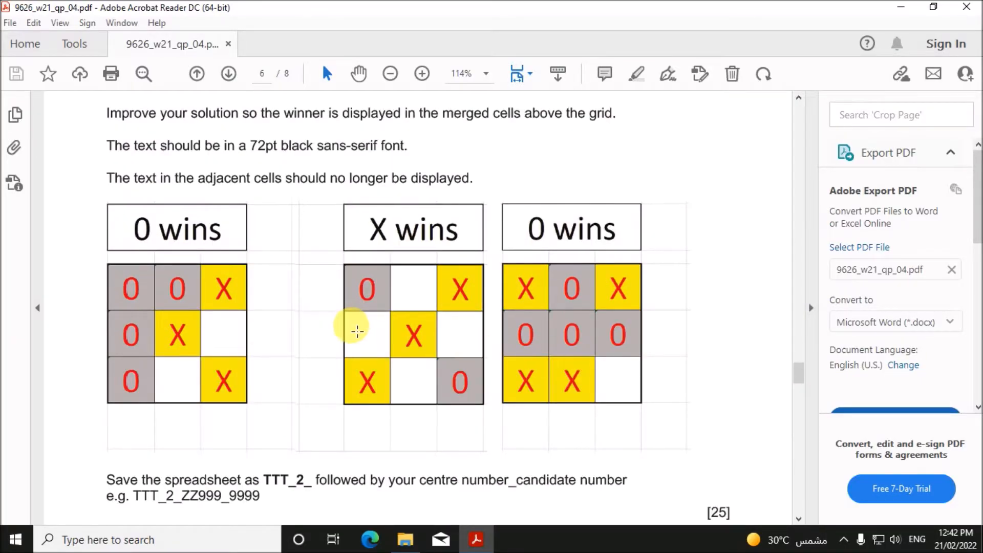
pyautogui.scroll(-5, 432, 351)
pyautogui.scroll(-3, 434, 351)
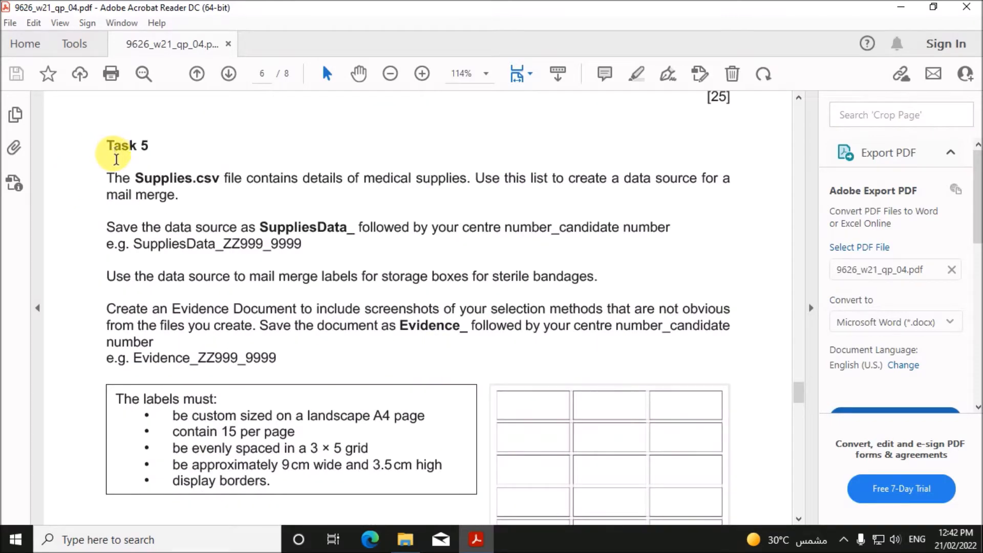
pyautogui.moveTo(107, 179); pyautogui.dragTo(737, 188)
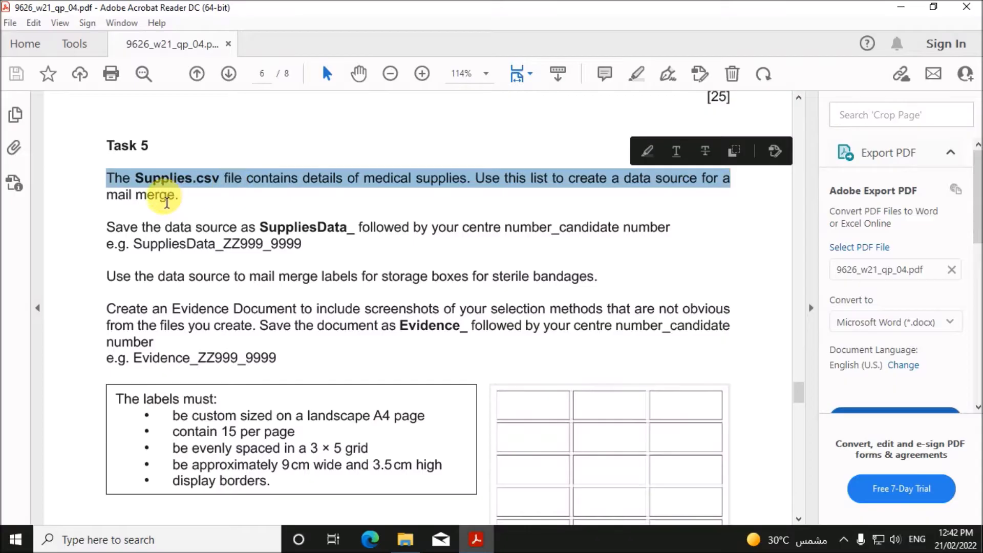
pyautogui.moveTo(115, 233); pyautogui.dragTo(664, 249)
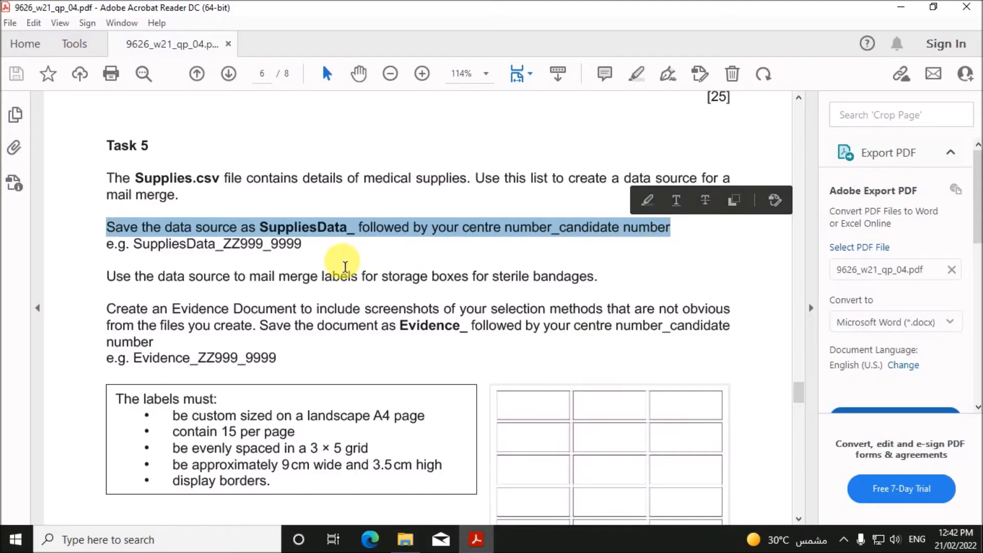
pyautogui.moveTo(159, 278); pyautogui.dragTo(602, 285)
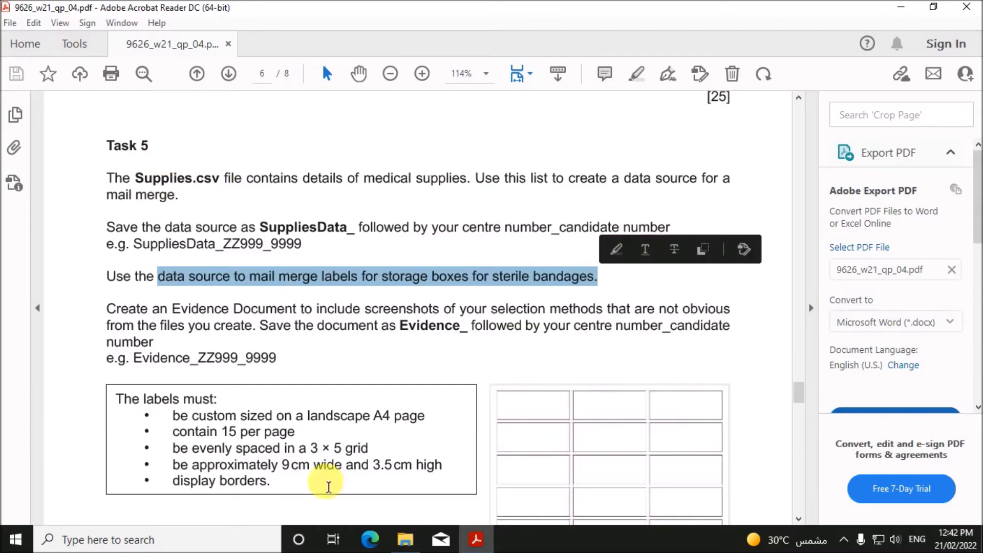
# Step: Open the Supplies file from the Examination folder in Excel, dismiss the activation wizard and maximize the workbook window
pyautogui.click(405, 538)
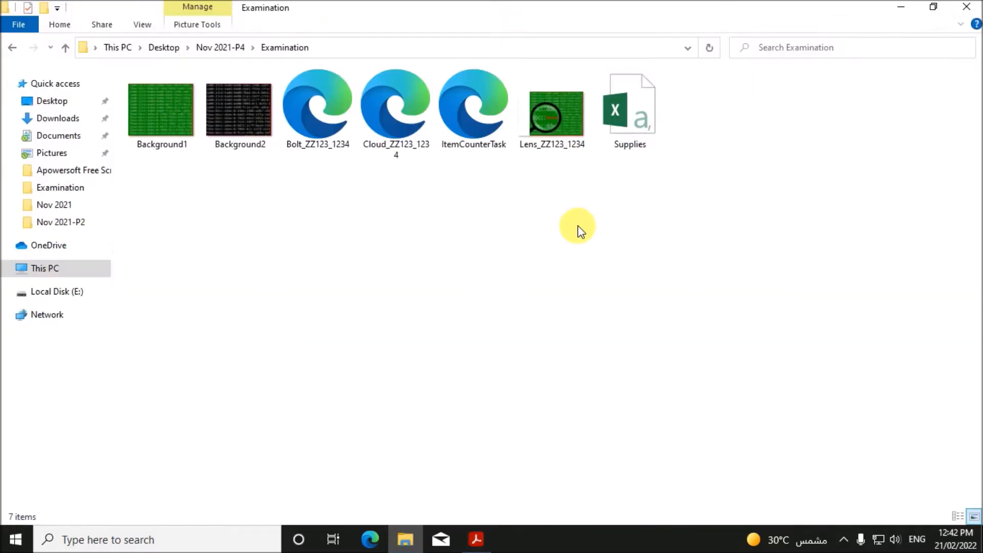
pyautogui.click(637, 138)
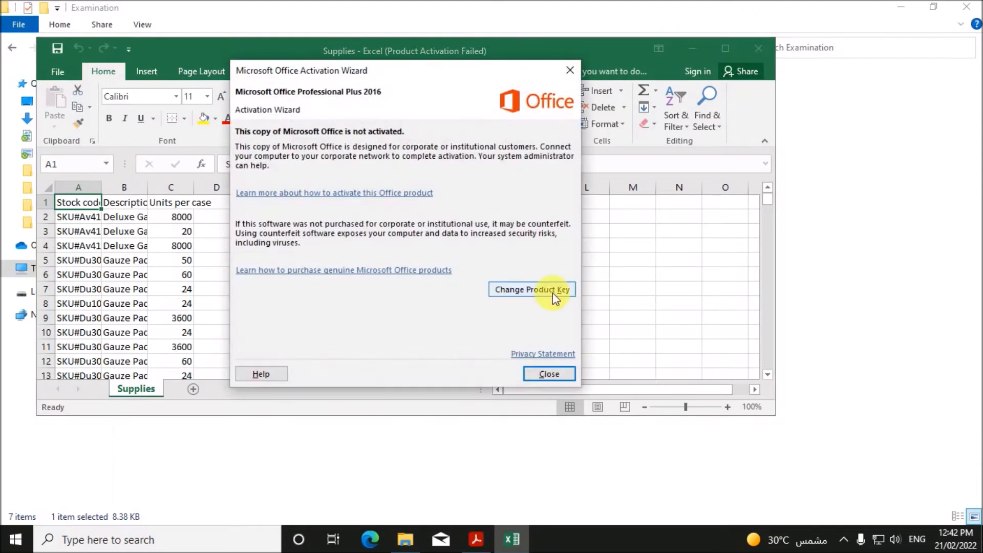
pyautogui.click(543, 373)
pyautogui.click(725, 48)
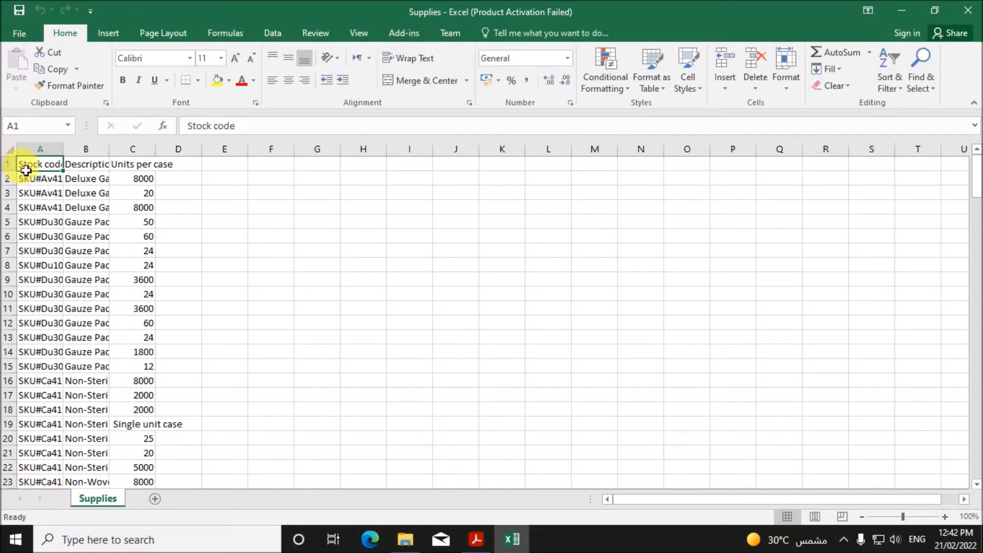
# Step: Fit all column widths of the Supplies sheet to their contents and enlarge the sheet view to 130%
pyautogui.click(9, 150)
pyautogui.doubleClick(67, 151)
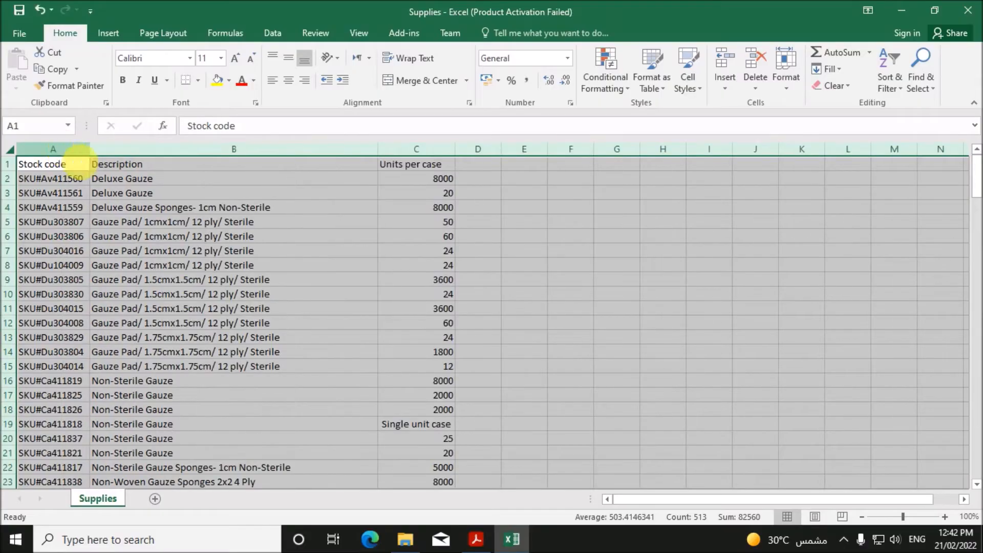
pyautogui.click(945, 516)
pyautogui.click(944, 517)
pyautogui.click(945, 516)
pyautogui.click(437, 314)
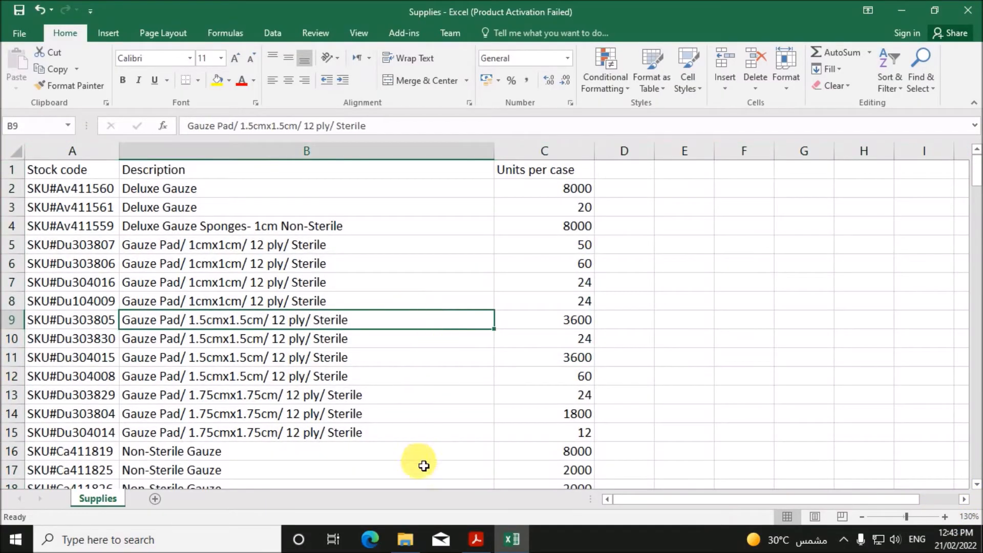
# Step: Switch to the exam paper and check in Task 5 which supplies the storage box labels are for
pyautogui.click(370, 537)
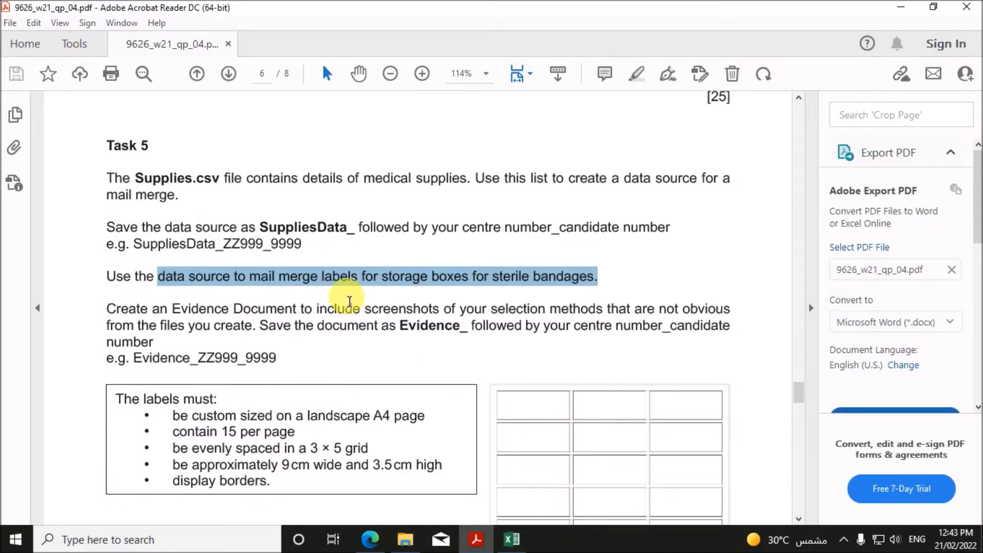
pyautogui.click(360, 280)
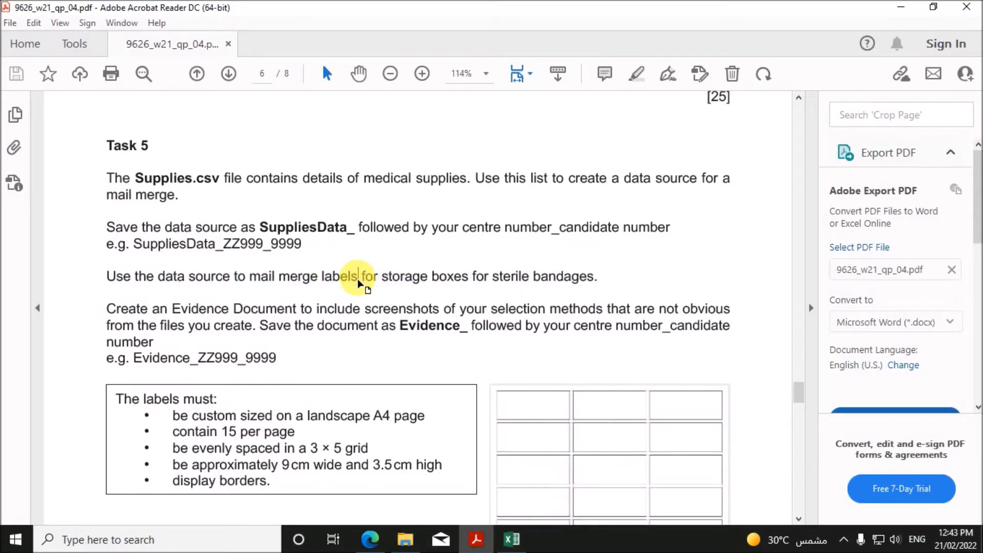
pyautogui.moveTo(380, 278); pyautogui.dragTo(593, 291)
pyautogui.click(547, 274)
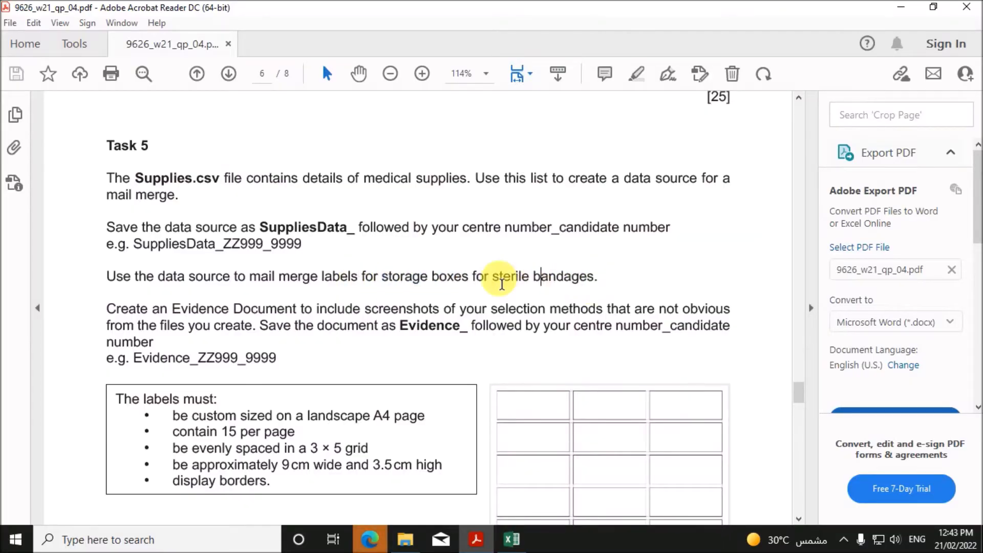
pyautogui.moveTo(499, 276); pyautogui.dragTo(591, 283)
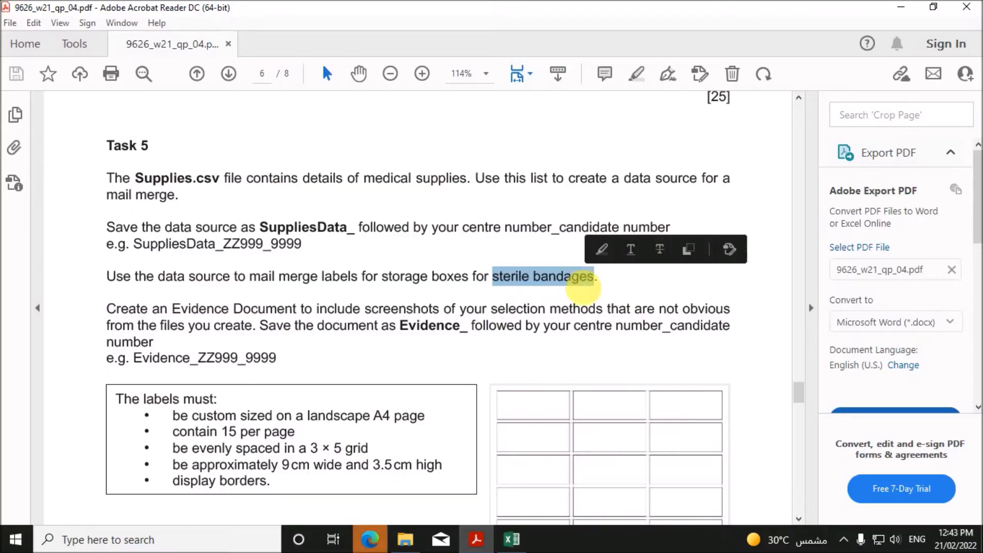
# Step: In Excel, set up a custom text filter on the Description column for rows containing "sterile" and containing "bandage"
pyautogui.click(513, 539)
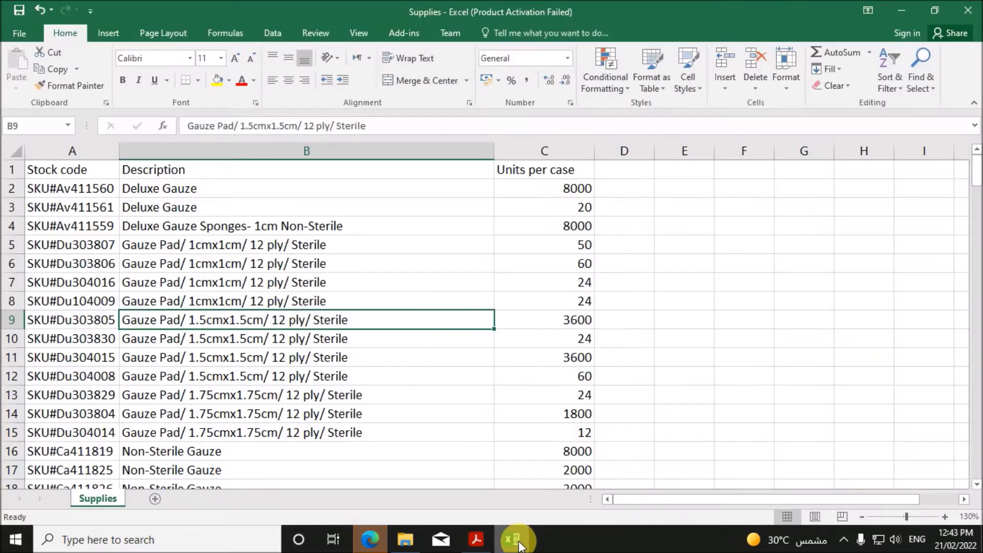
pyautogui.click(375, 403)
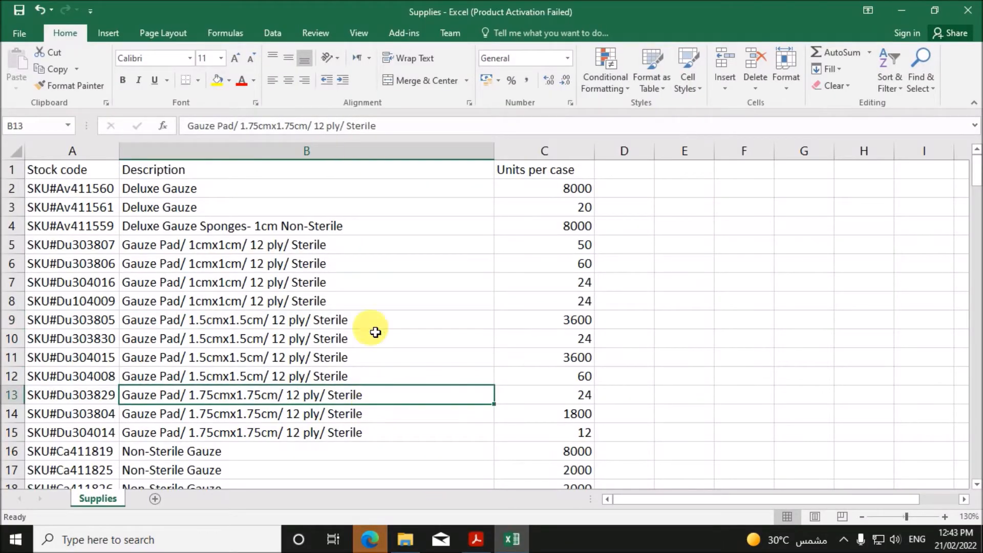
pyautogui.click(272, 34)
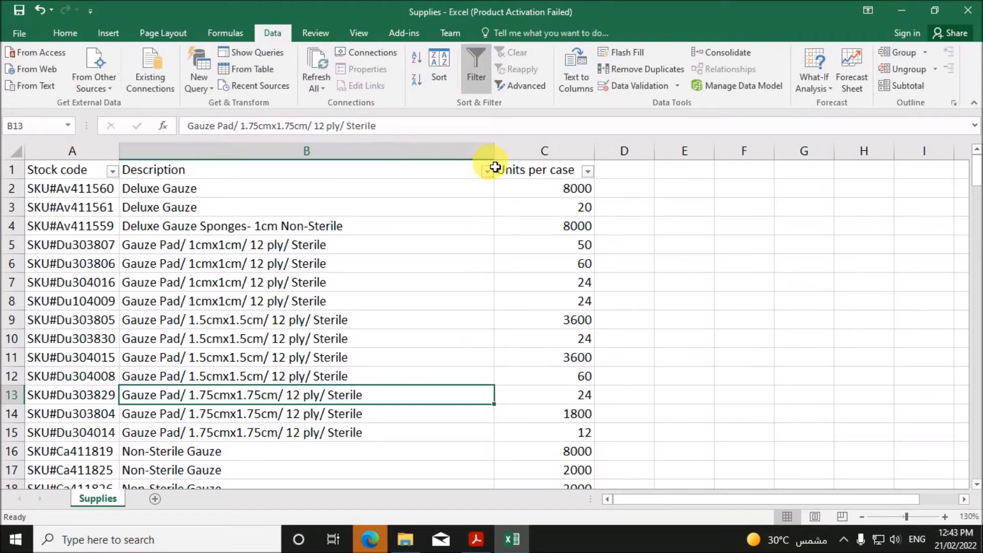
pyautogui.click(487, 171)
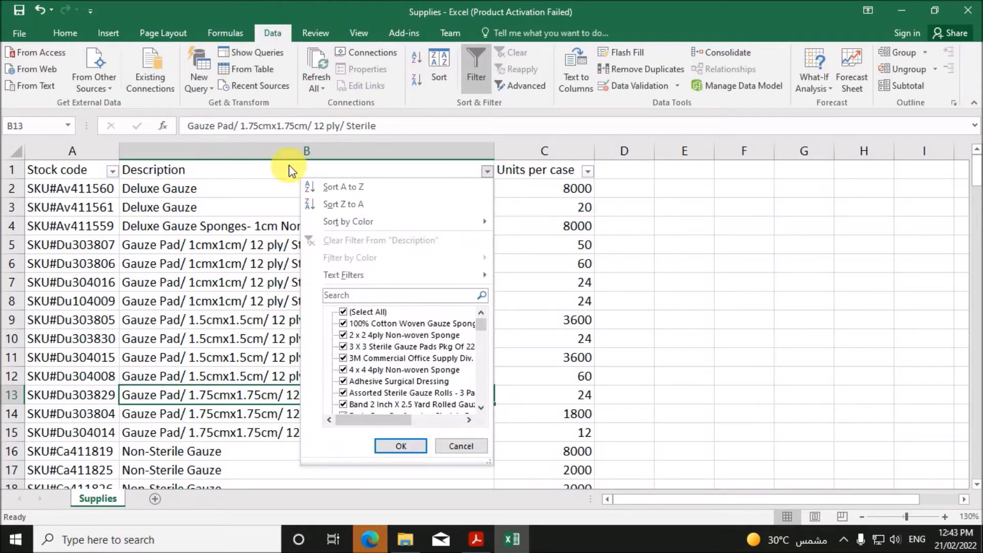
pyautogui.moveTo(430, 276)
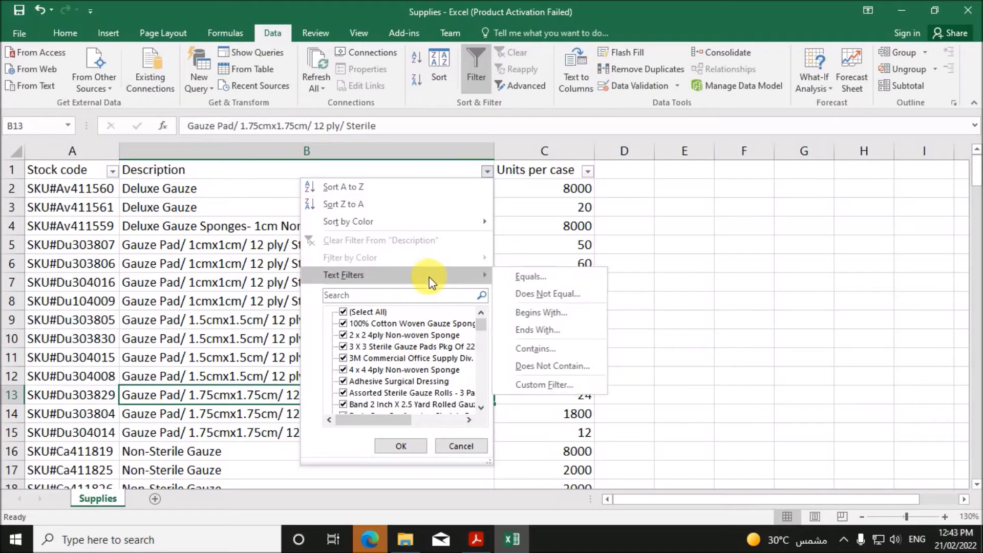
pyautogui.click(542, 349)
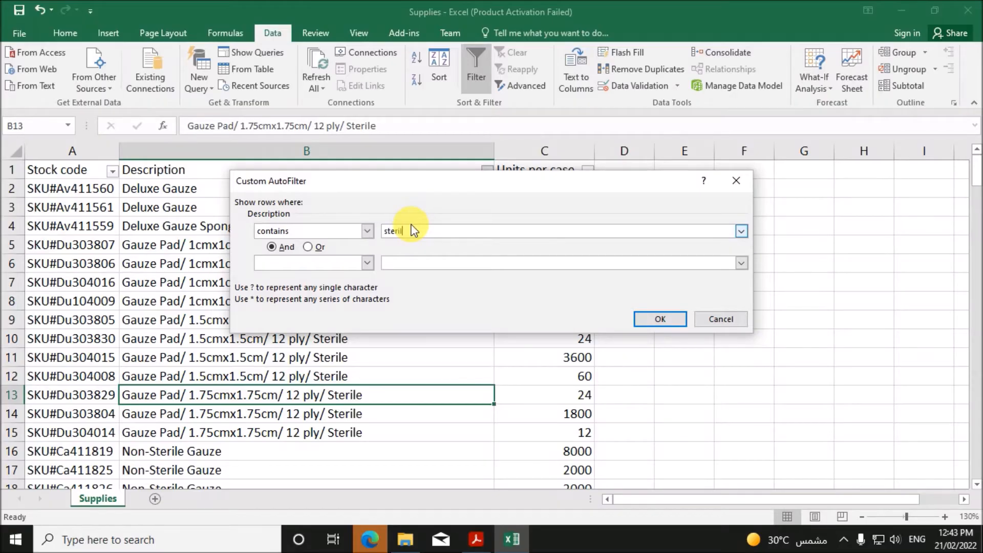
pyautogui.click(367, 264)
pyautogui.moveTo(367, 294); pyautogui.dragTo(366, 308)
pyautogui.click(323, 321)
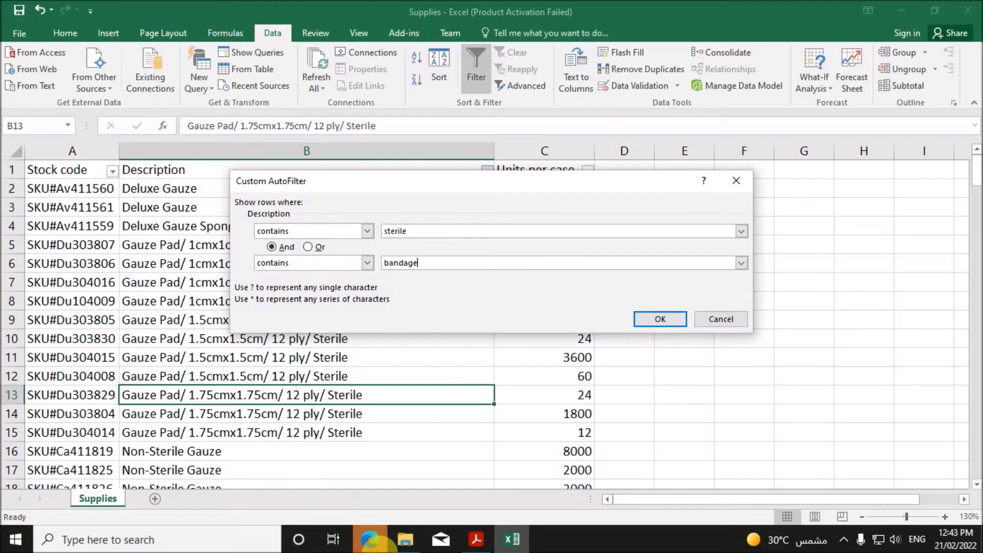
# Step: Switch to the exam paper and read the Task 5 requirement for the Evidence Document and its screenshots
pyautogui.click(469, 544)
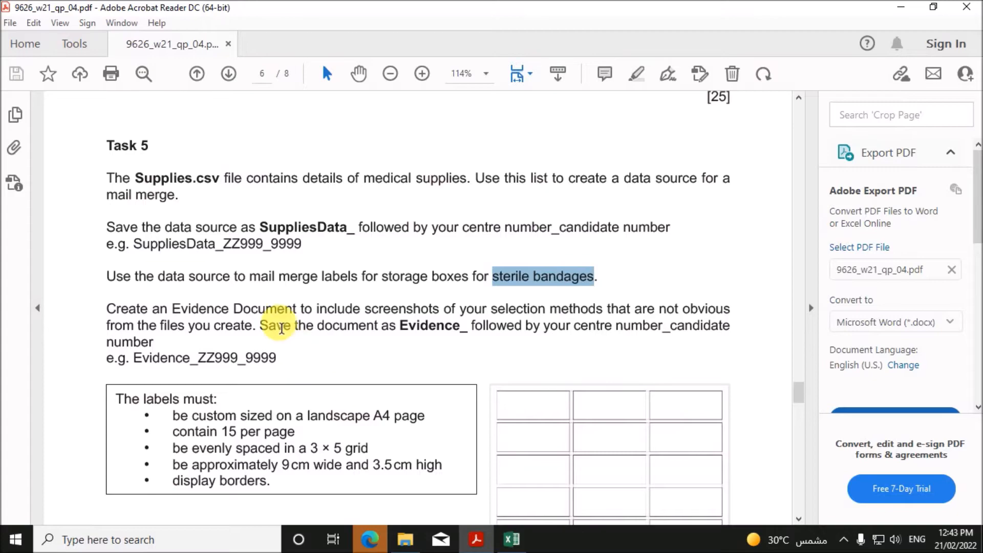
pyautogui.click(276, 326)
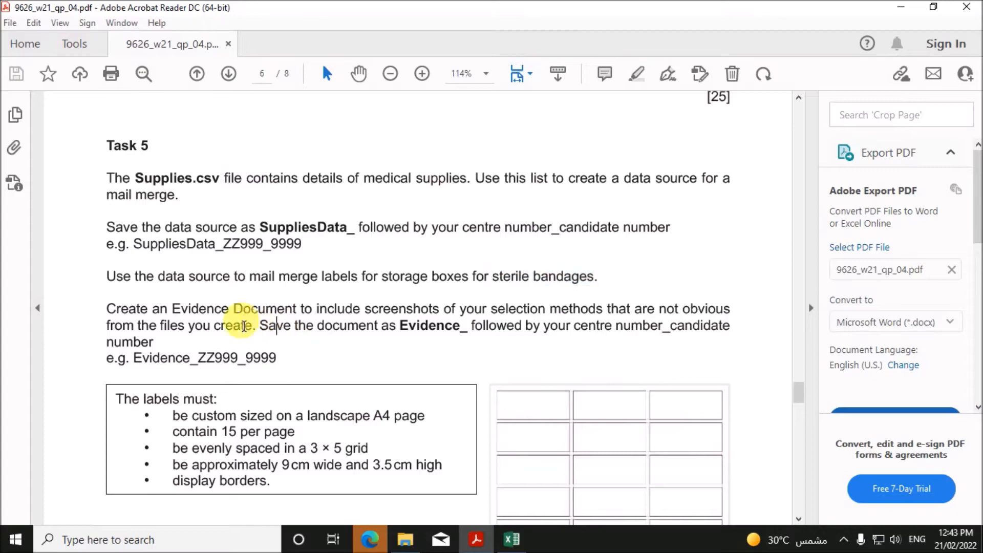
pyautogui.moveTo(154, 309); pyautogui.dragTo(252, 326)
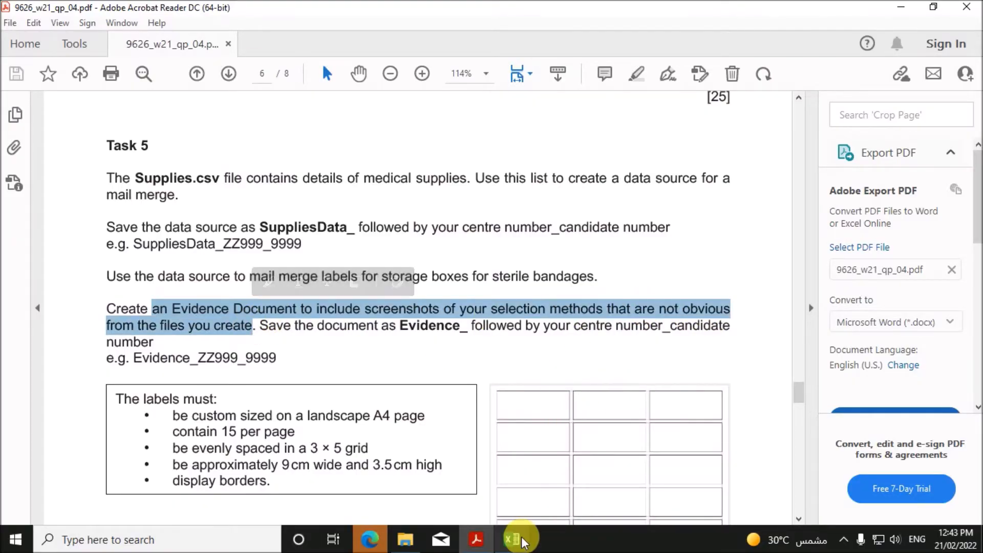
# Step: Launch Word 2016 and create a blank document for the evidence screenshots
pyautogui.click(189, 539)
pyautogui.write('w')
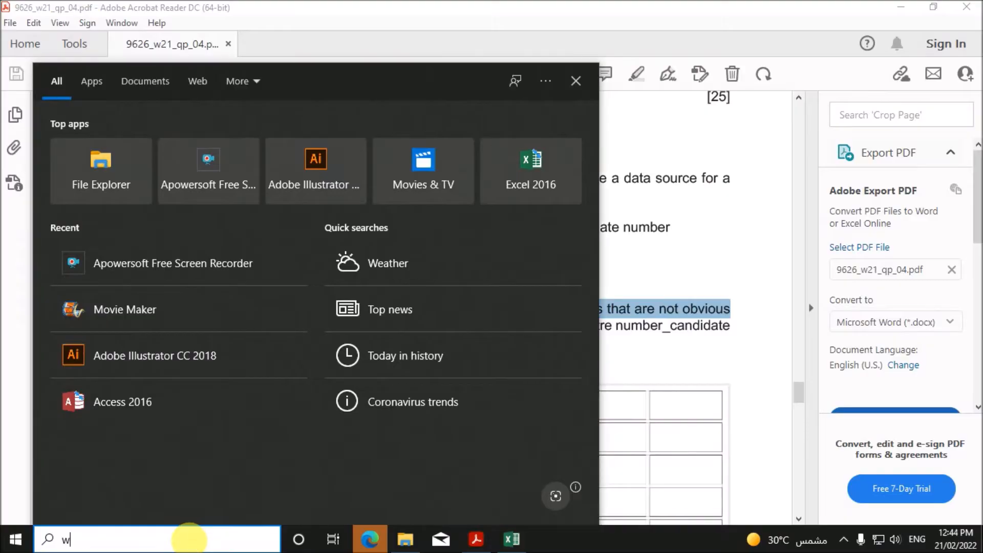
pyautogui.write('ord')
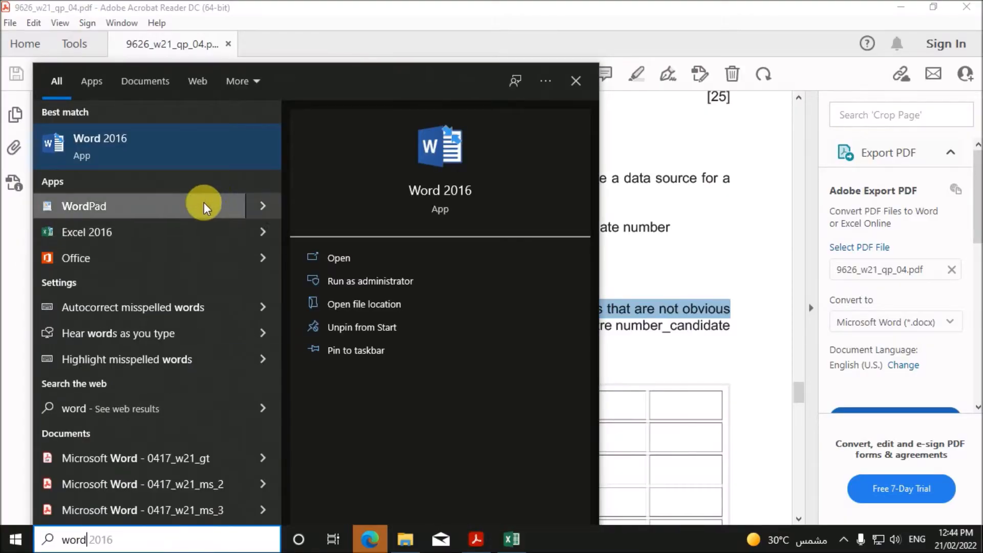
pyautogui.click(188, 152)
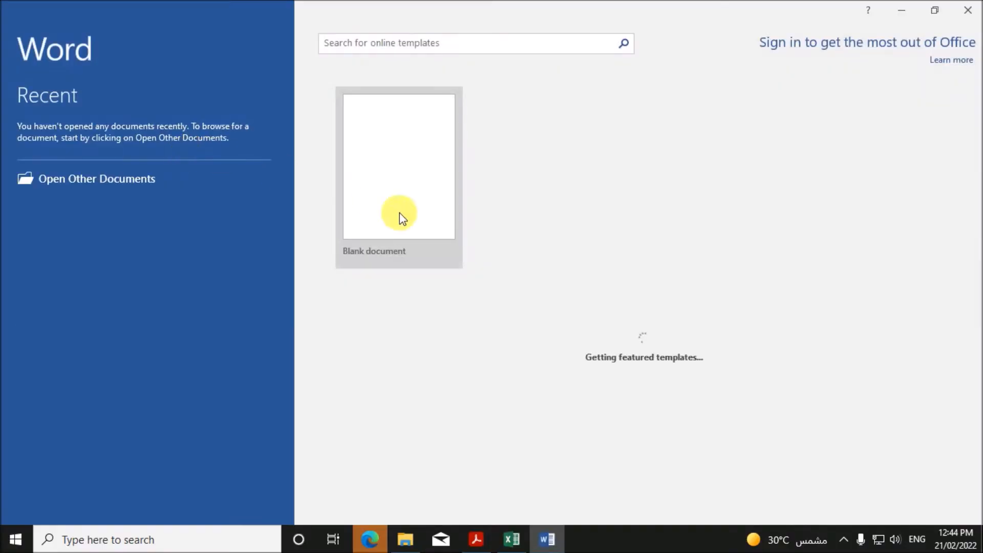
pyautogui.click(626, 410)
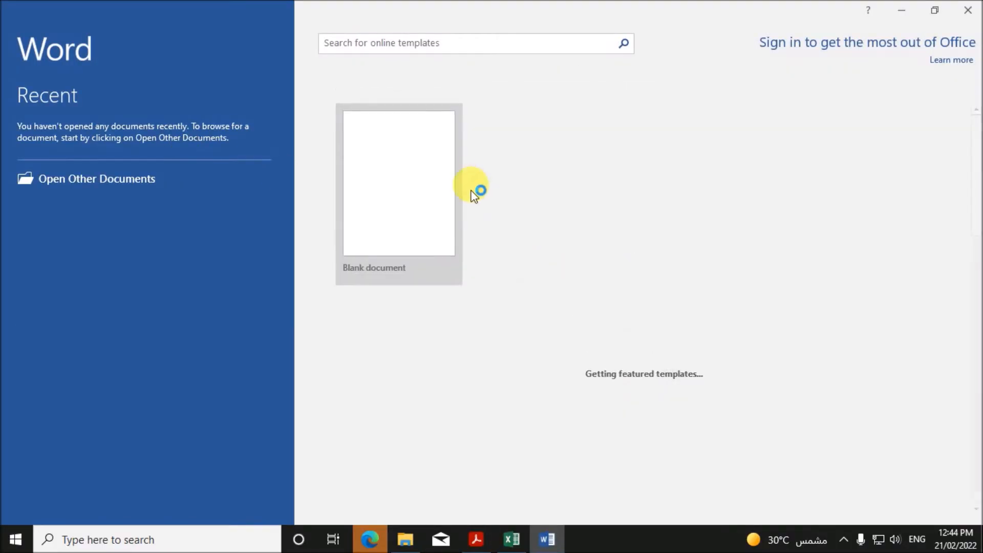
pyautogui.click(411, 183)
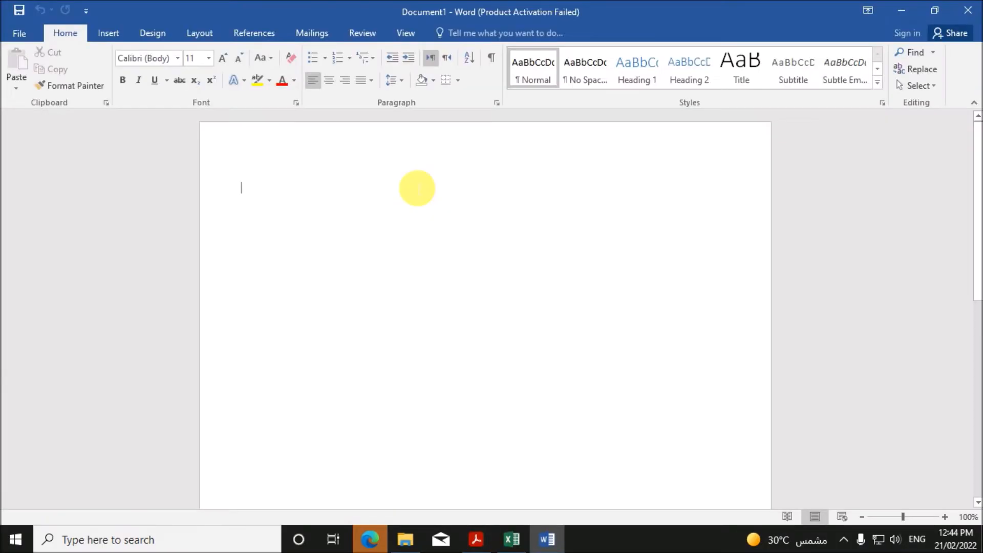
# Step: Return to the Custom AutoFilter dialog in Excel and launch the Snipping Tool
pyautogui.click(513, 539)
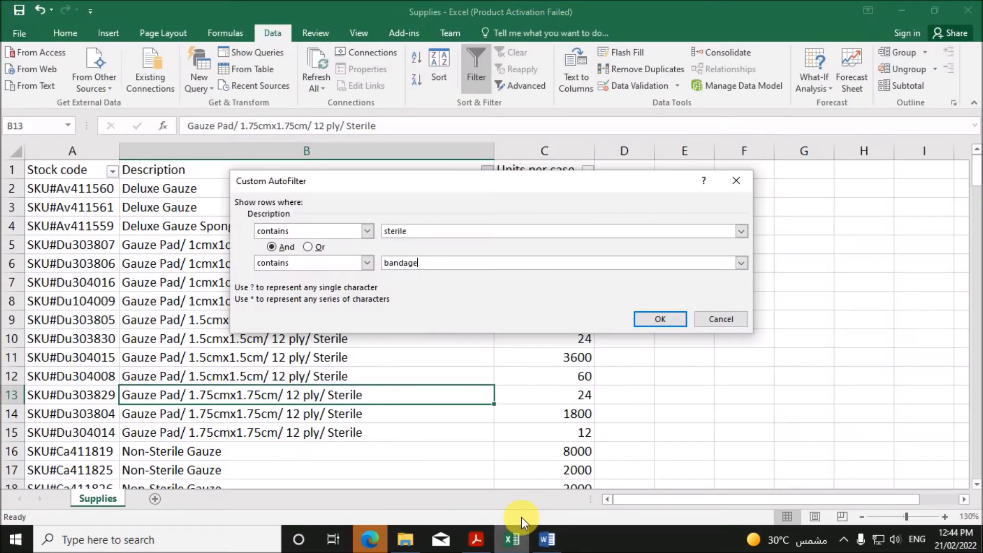
pyautogui.click(200, 540)
pyautogui.write('sn')
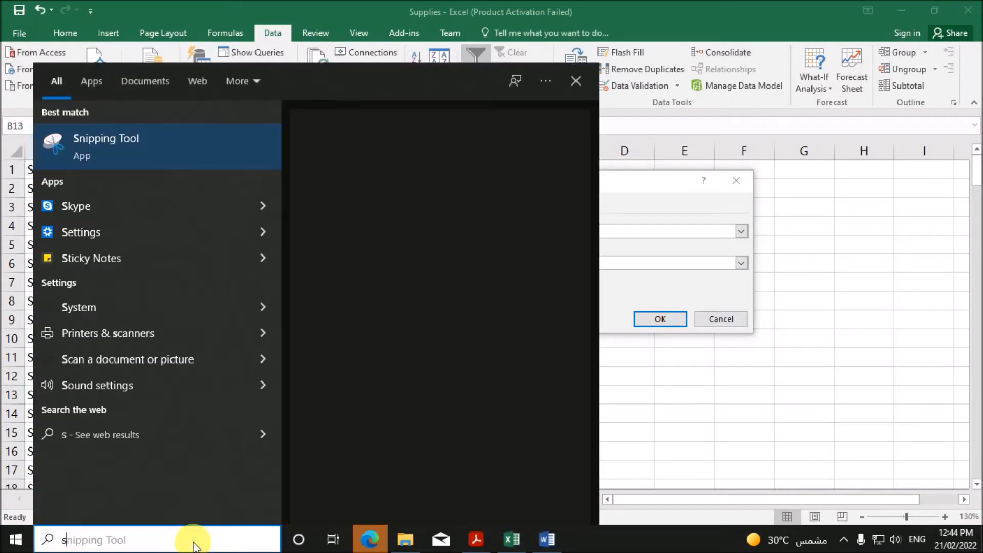
pyautogui.click(87, 147)
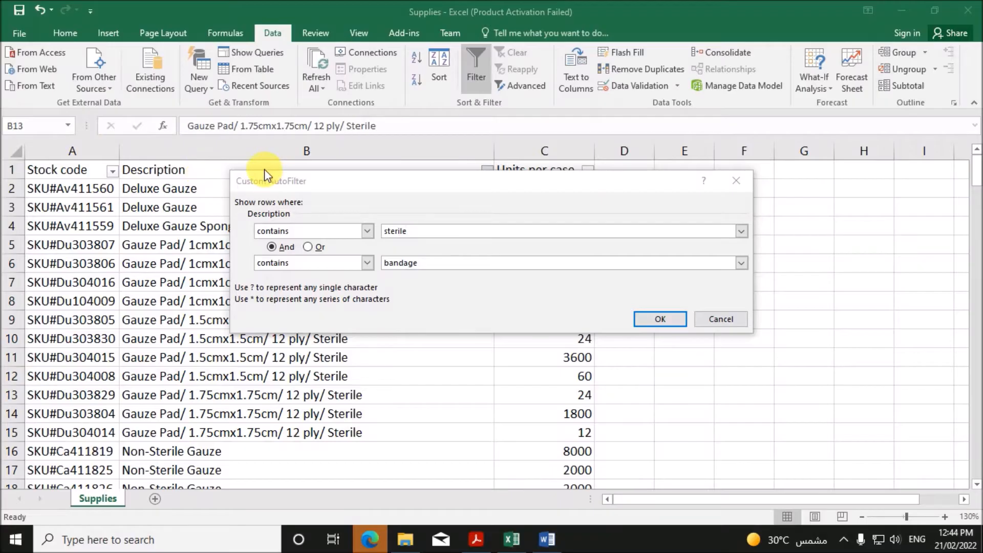
# Step: Capture the Custom AutoFilter dialog with its sterile and bandage criteria and paste the screenshot into the Word evidence document
pyautogui.click(419, 176)
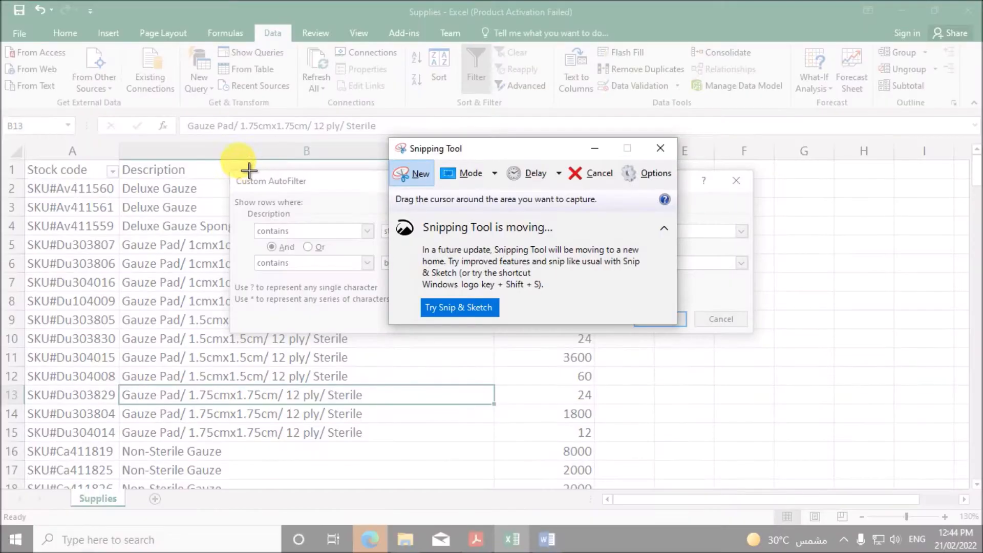
pyautogui.moveTo(226, 164); pyautogui.dragTo(779, 344)
pyautogui.click(547, 539)
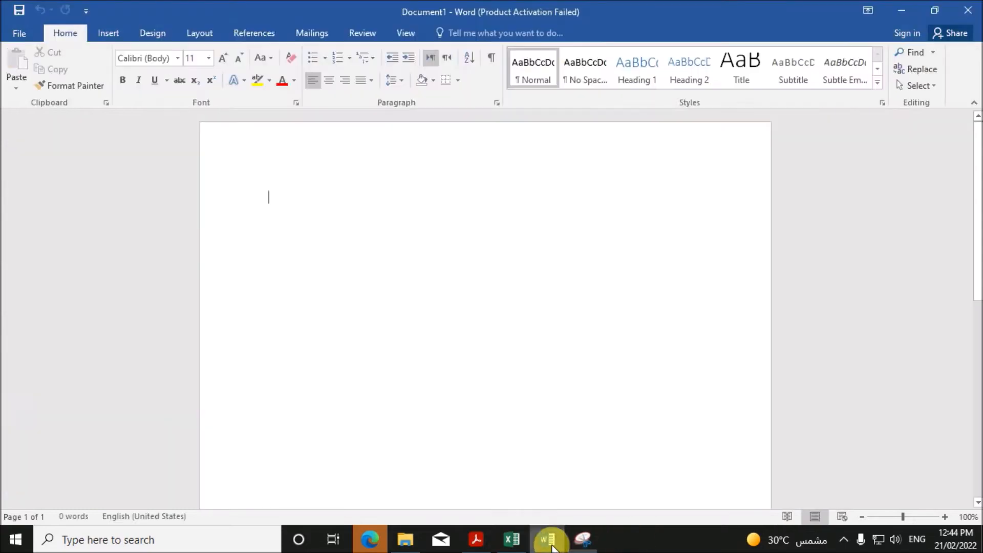
pyautogui.hotkey('ctrl', 'v')
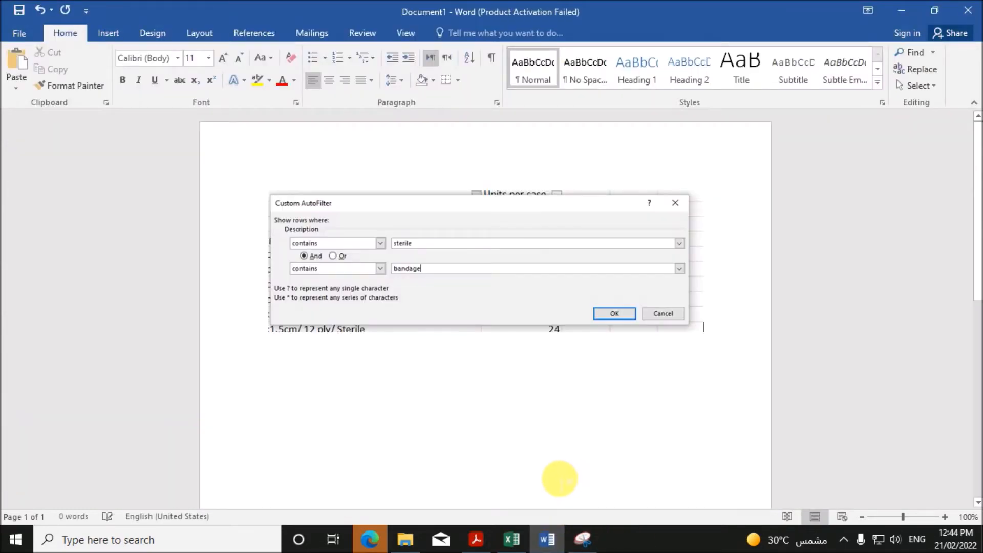
# Step: Return to the Supplies workbook in Excel, apply the sterile and bandage filter, and check the filtered descriptions for Non-Sterile items
pyautogui.click(512, 540)
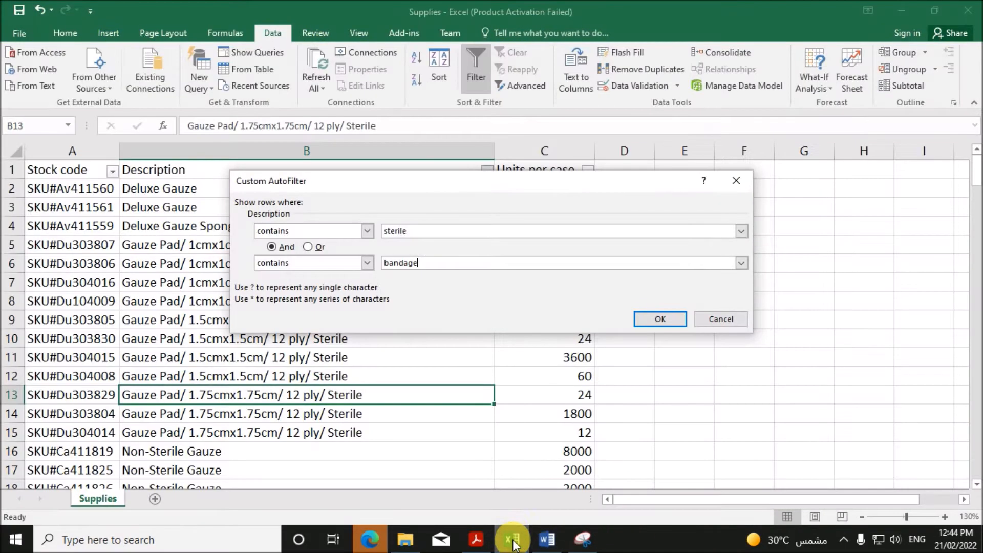
pyautogui.click(659, 320)
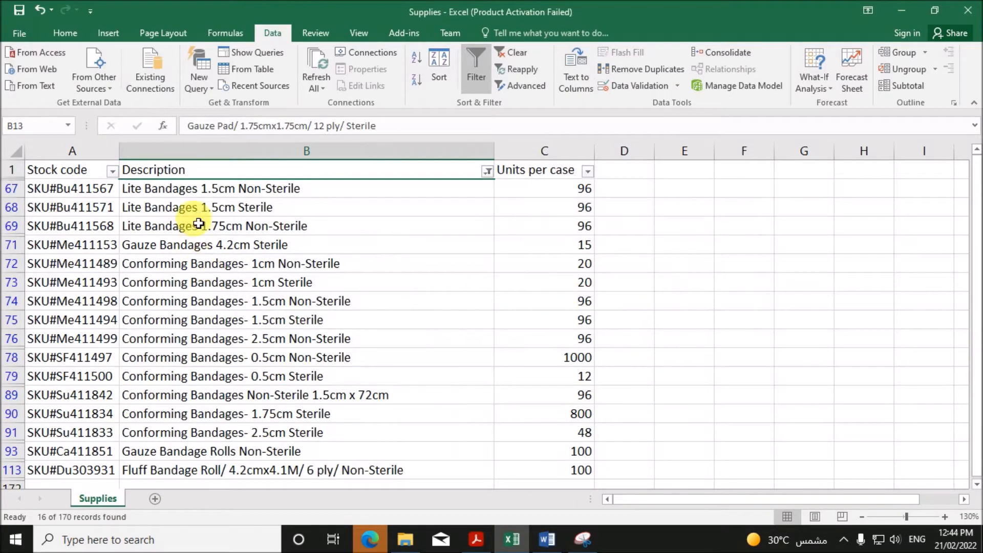
pyautogui.moveTo(198, 197); pyautogui.dragTo(187, 302)
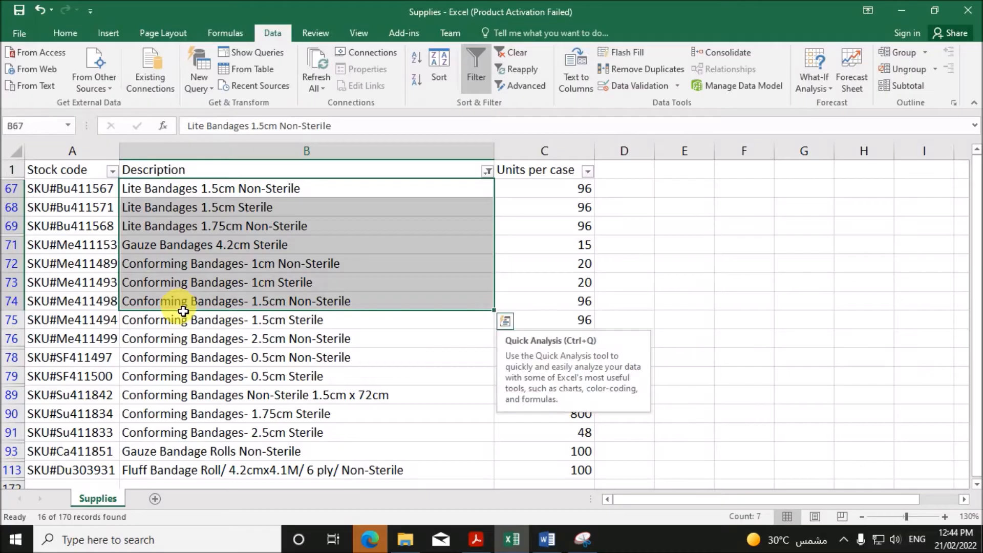
pyautogui.click(181, 210)
pyautogui.click(292, 225)
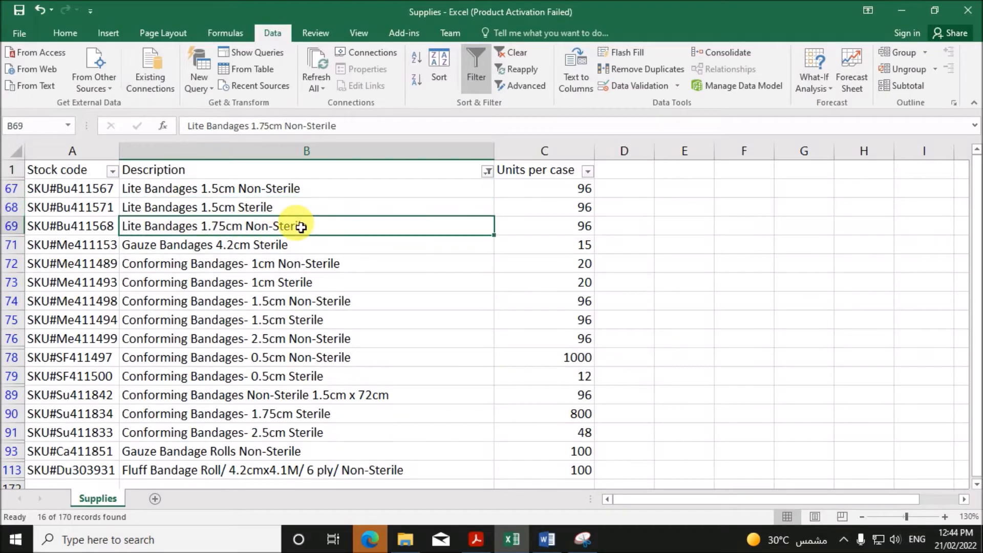
pyautogui.click(283, 285)
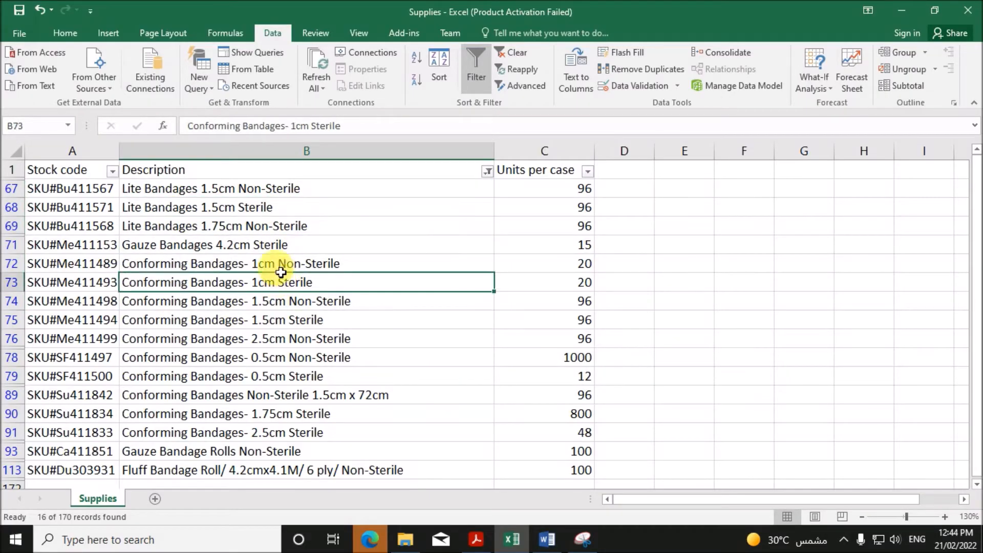
pyautogui.click(248, 198)
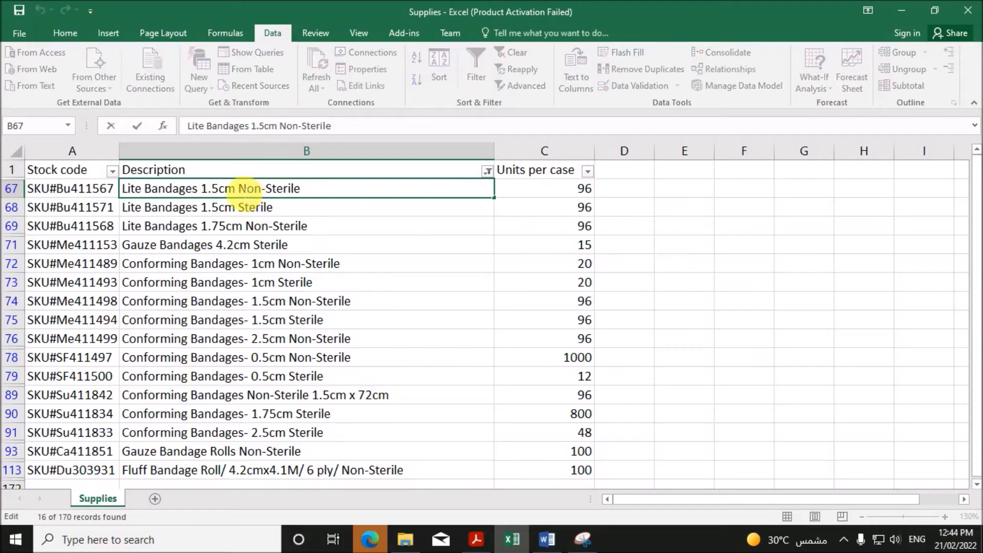
pyautogui.moveTo(240, 195); pyautogui.dragTo(310, 198)
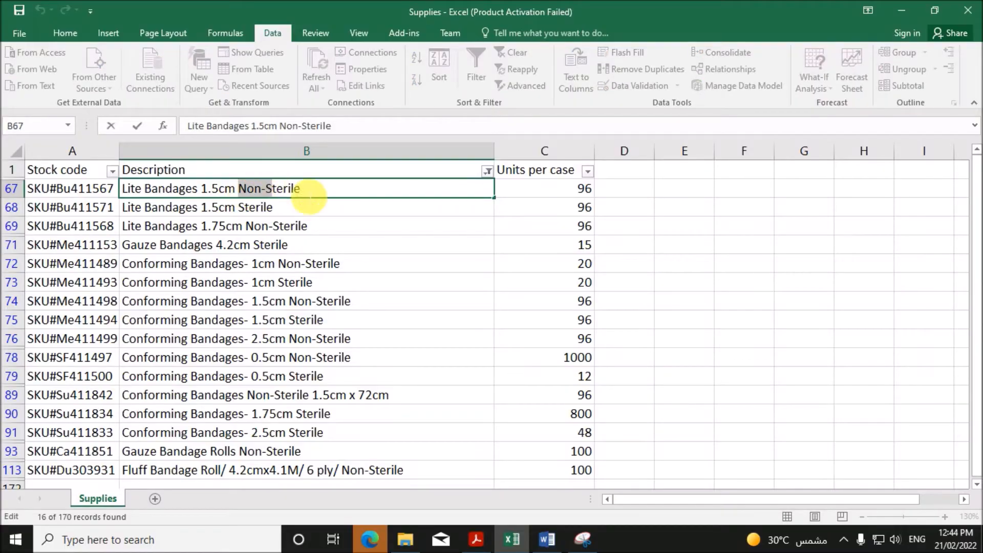
pyautogui.click(344, 358)
# Step: Copy the filtered supplies rows, including the column headings, into a new blank workbook starting at cell A1
pyautogui.moveTo(89, 179); pyautogui.dragTo(552, 419)
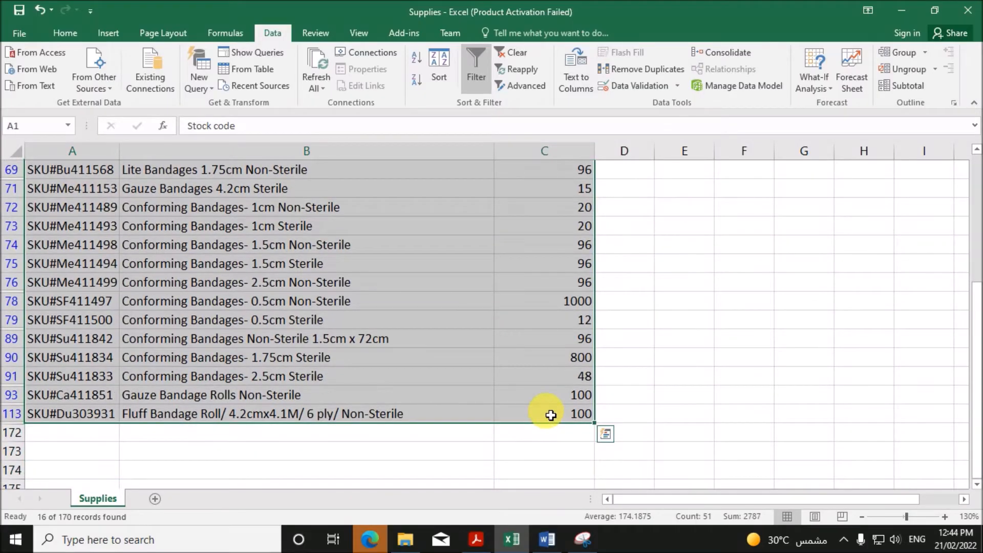
pyautogui.hotkey('ctrl', 'c')
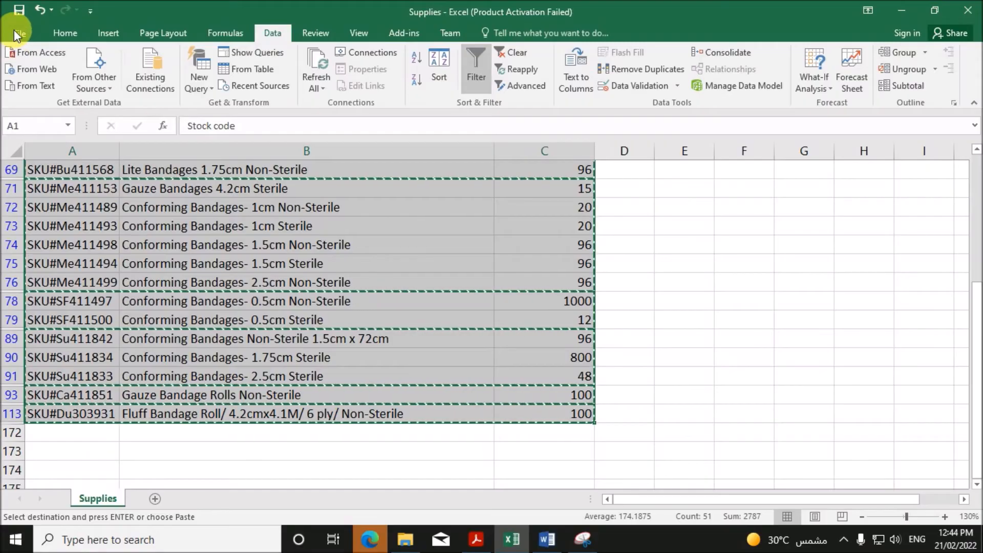
pyautogui.press('Escape')
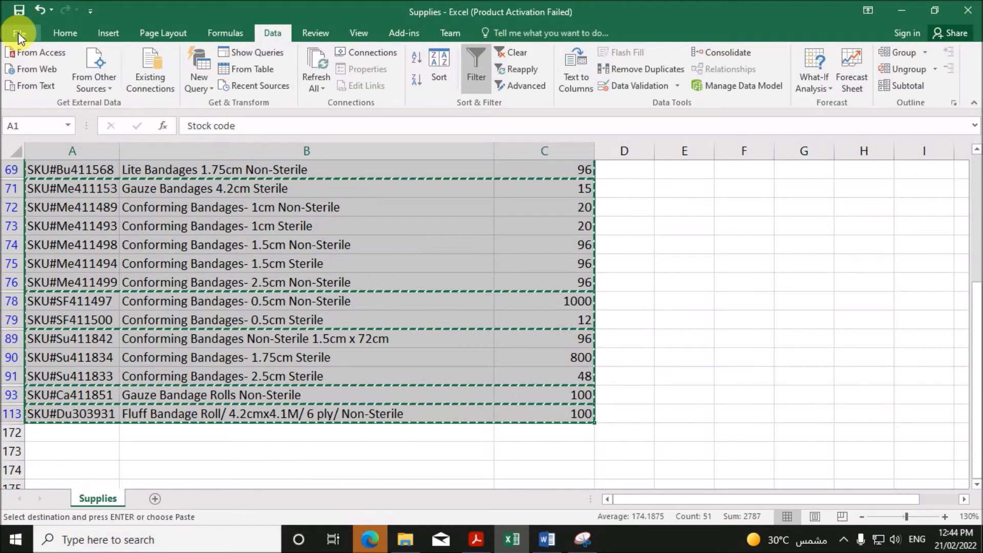
pyautogui.click(18, 32)
pyautogui.click(44, 95)
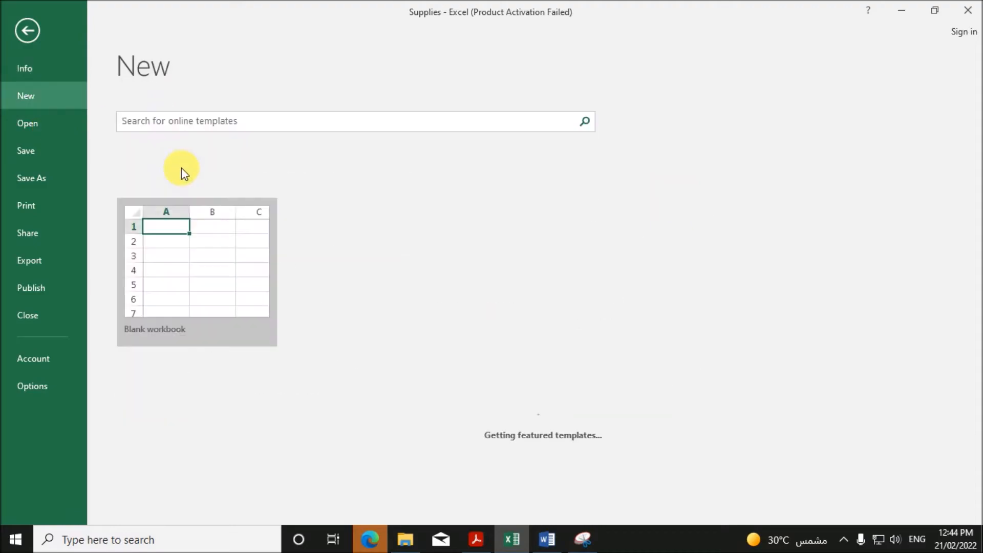
pyautogui.click(181, 217)
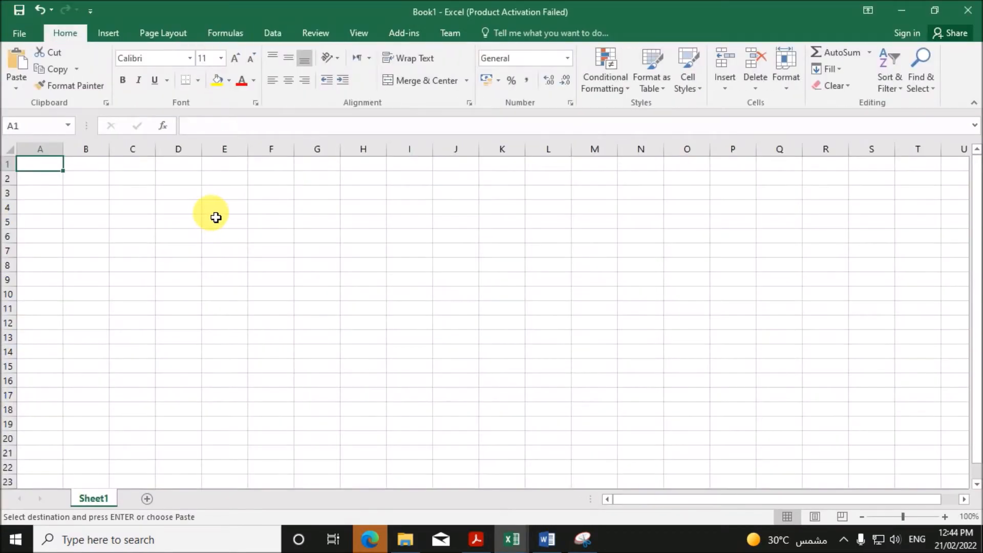
pyautogui.hotkey('ctrl', 'v')
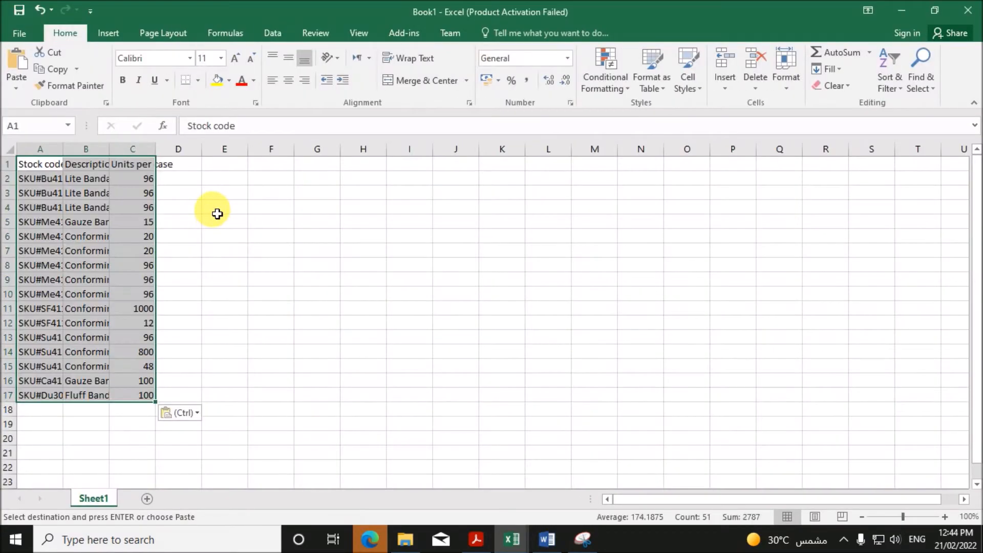
# Step: Autofit the Stock code and Description columns to their contents
pyautogui.doubleClick(66, 154)
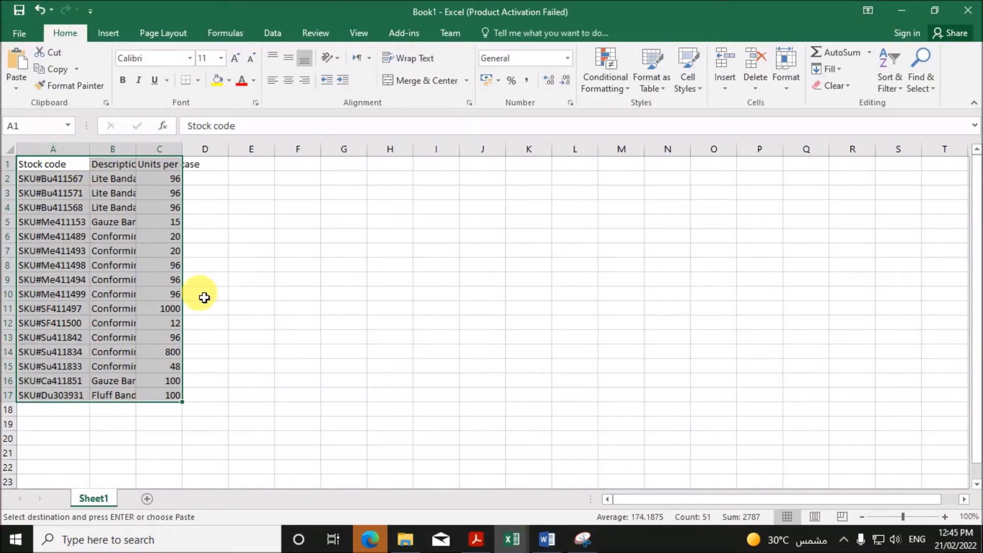
pyautogui.click(340, 365)
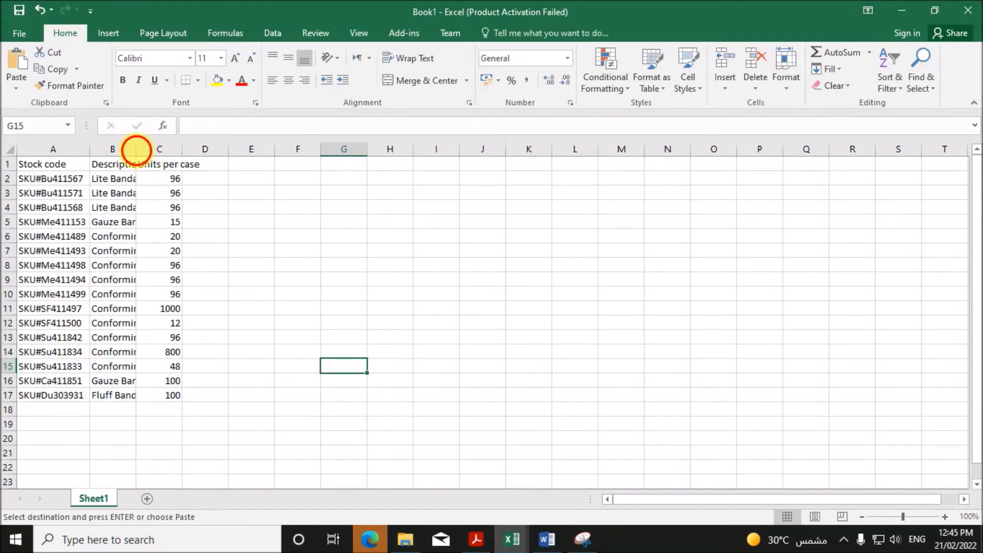
pyautogui.doubleClick(141, 156)
# Step: Add filters to the copied table and filter the Description column for rows that do not contain "Non-Sterile"
pyautogui.click(154, 236)
pyautogui.click(269, 35)
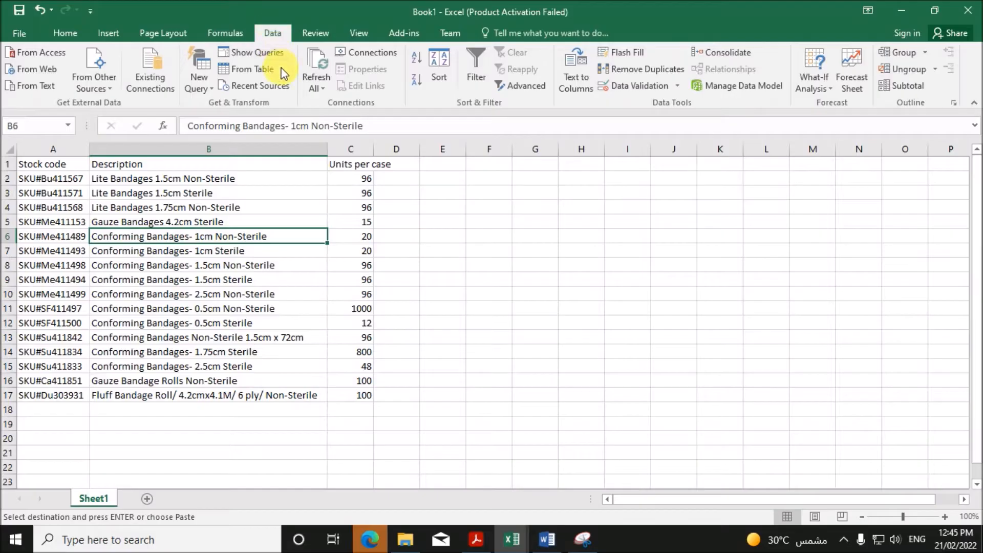
pyautogui.click(474, 67)
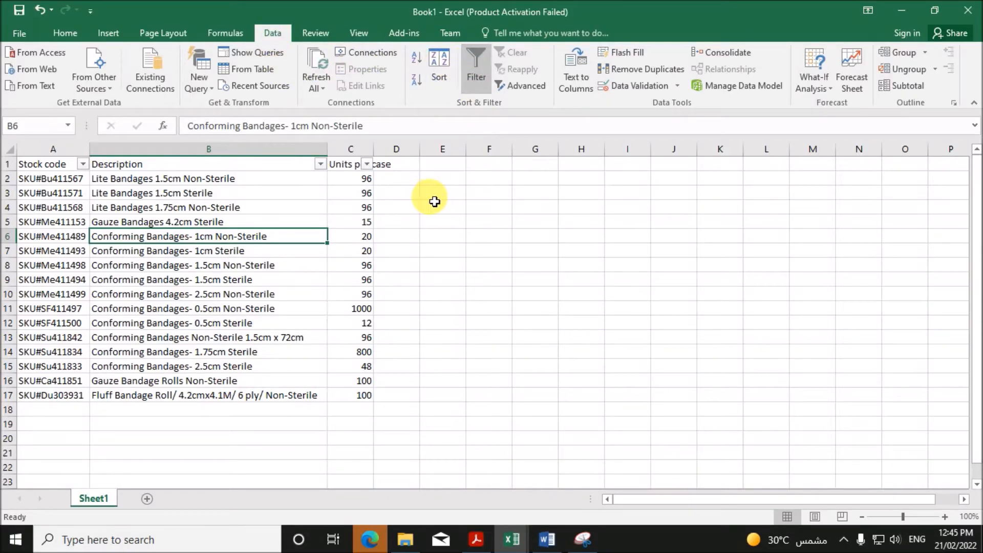
pyautogui.click(320, 164)
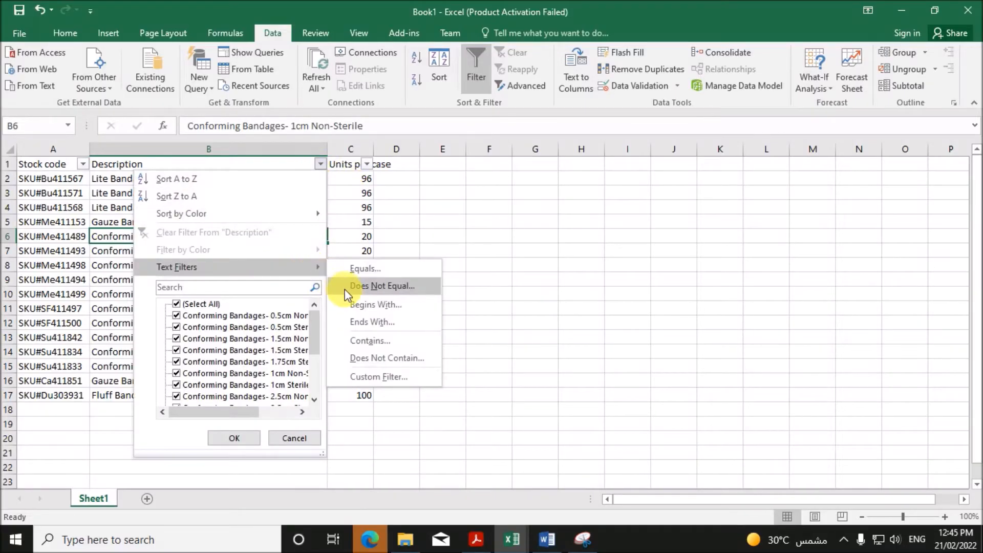
pyautogui.click(386, 356)
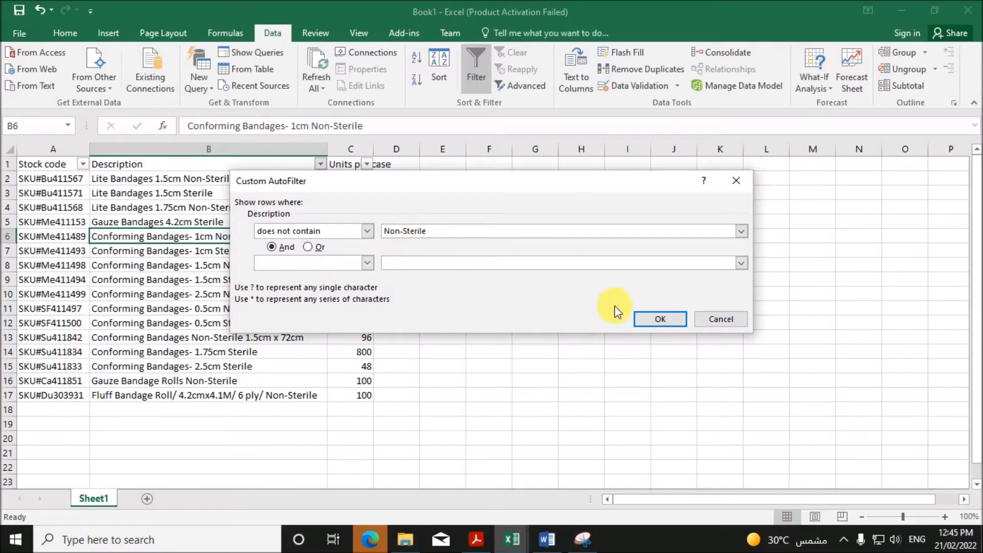
pyautogui.click(658, 320)
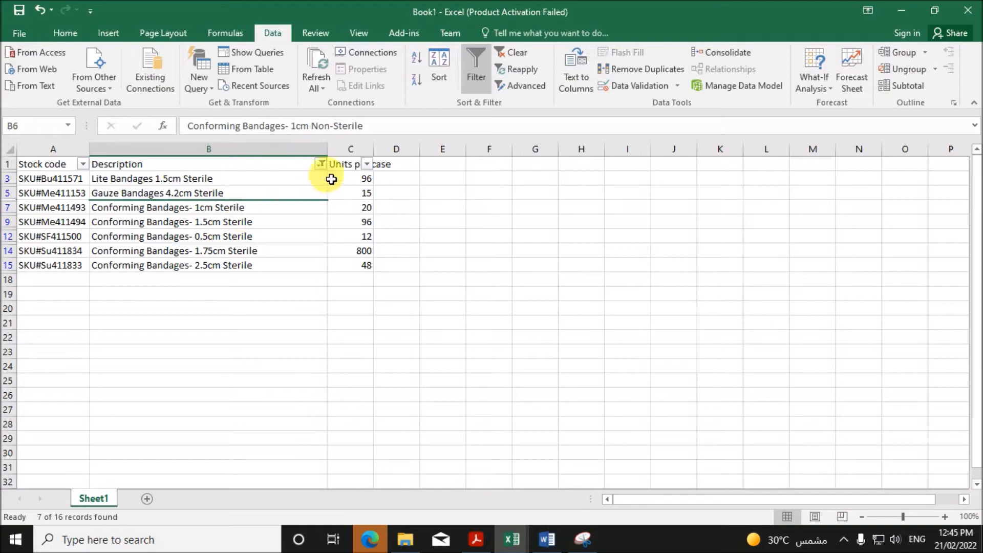
# Step: Reopen the Description column's Does Not Contain filter dialog, capture it, and paste the screenshot into the Word document below the first one
pyautogui.click(320, 164)
pyautogui.moveTo(280, 271)
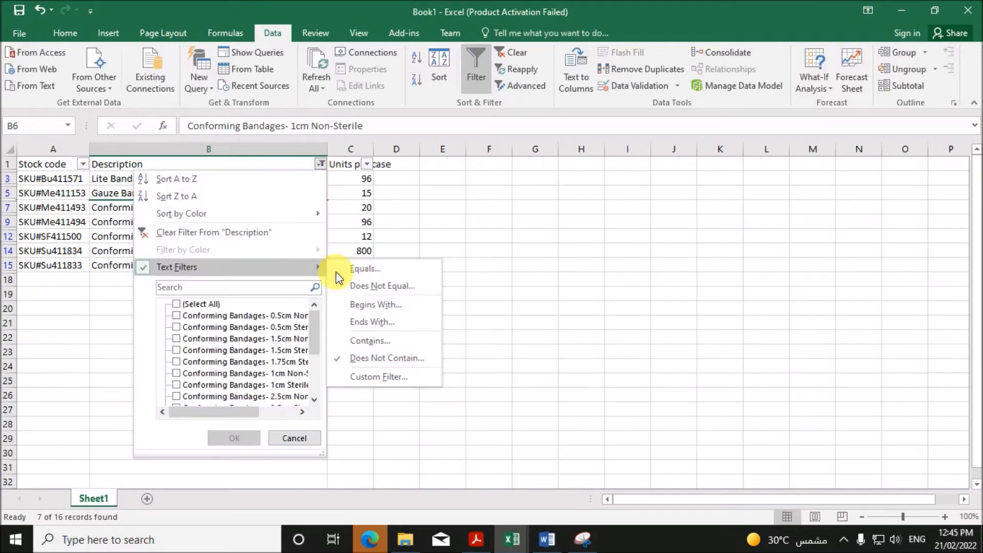
pyautogui.click(384, 358)
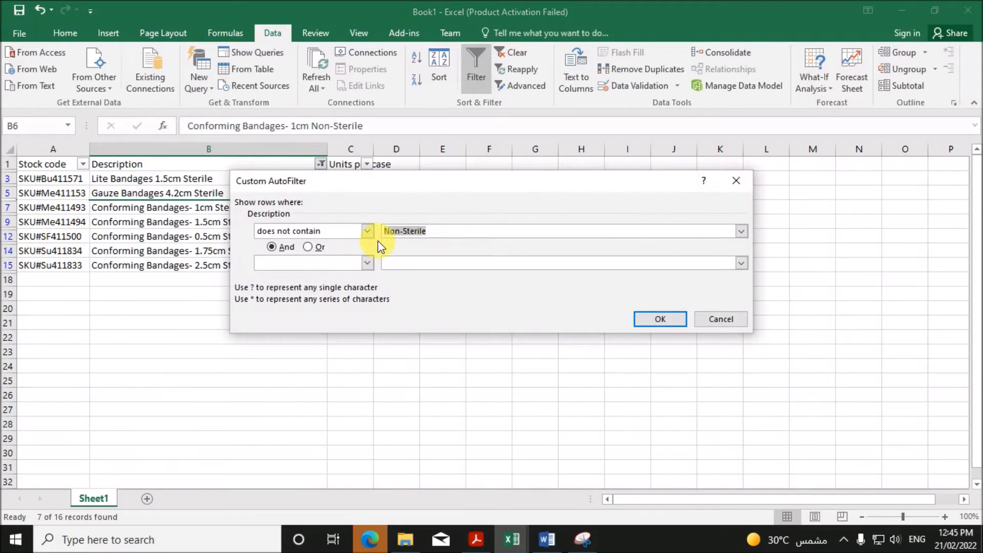
pyautogui.click(582, 539)
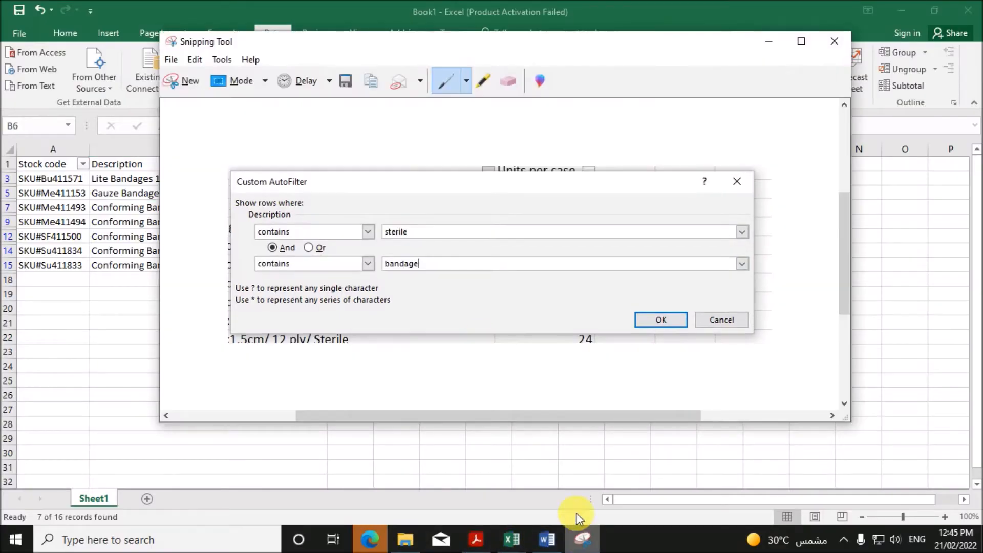
pyautogui.click(186, 80)
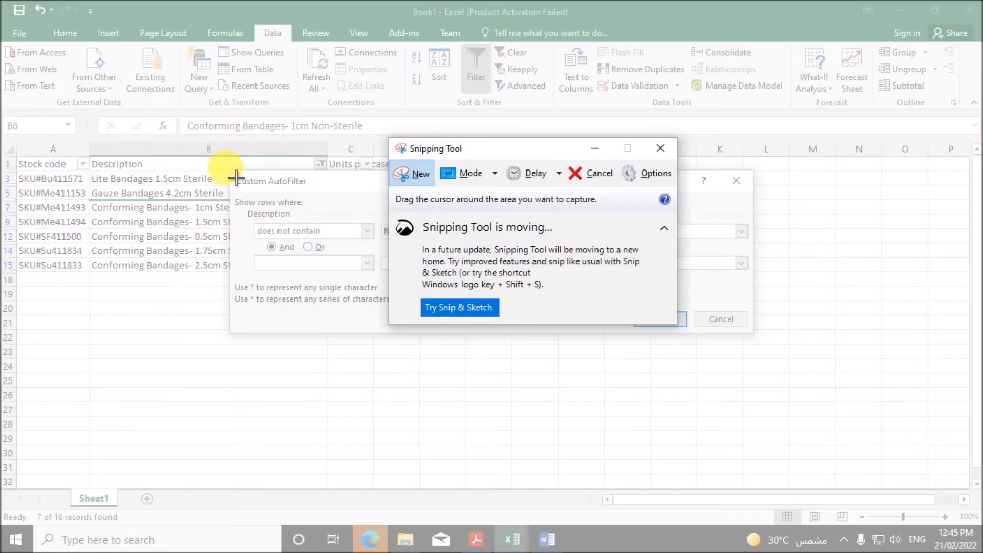
pyautogui.moveTo(234, 176); pyautogui.dragTo(773, 340)
pyautogui.click(547, 540)
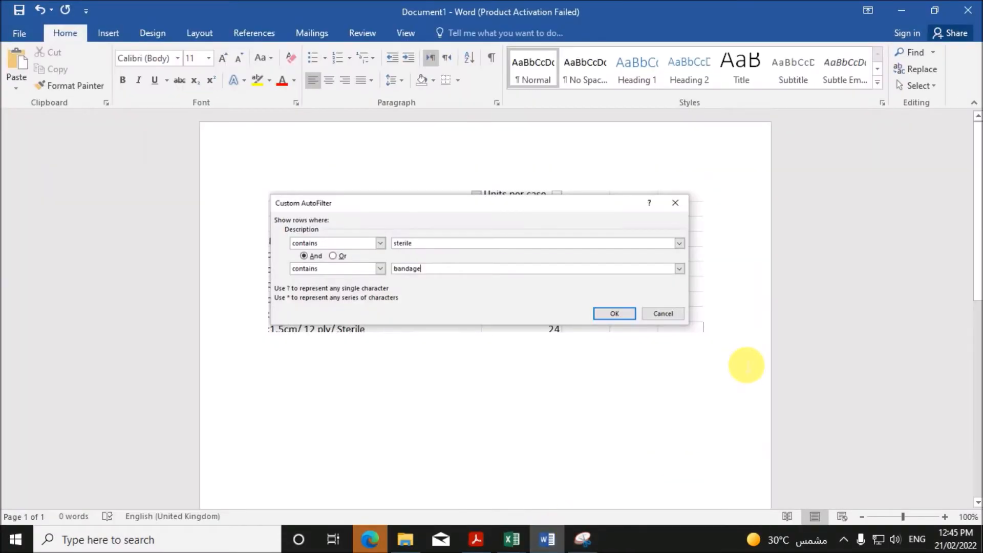
pyautogui.hotkey('ctrl', 'v')
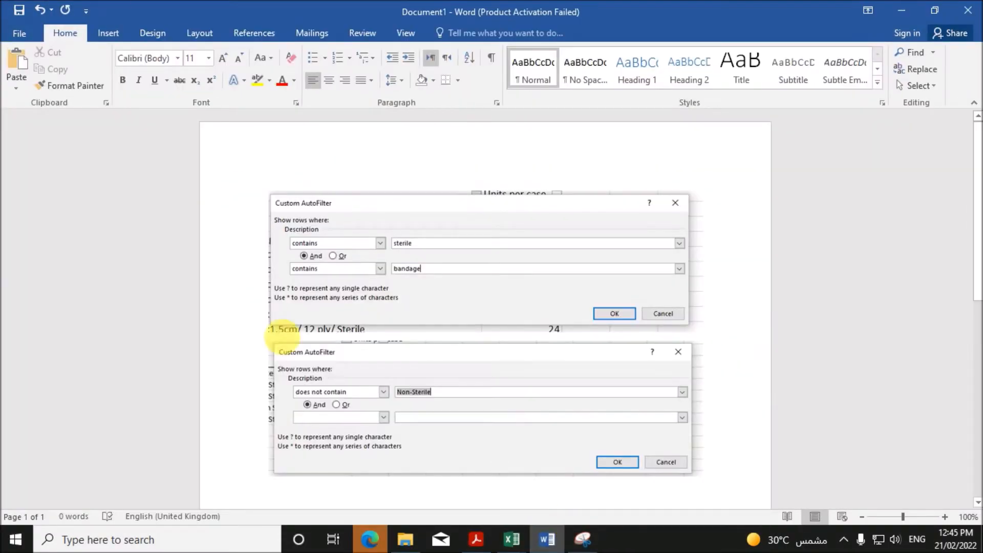
pyautogui.scroll(-3, 508, 441)
# Step: Switch back to the Book1 workbook in Excel and confirm the "does not contain Non-Sterile" filter
pyautogui.click(508, 540)
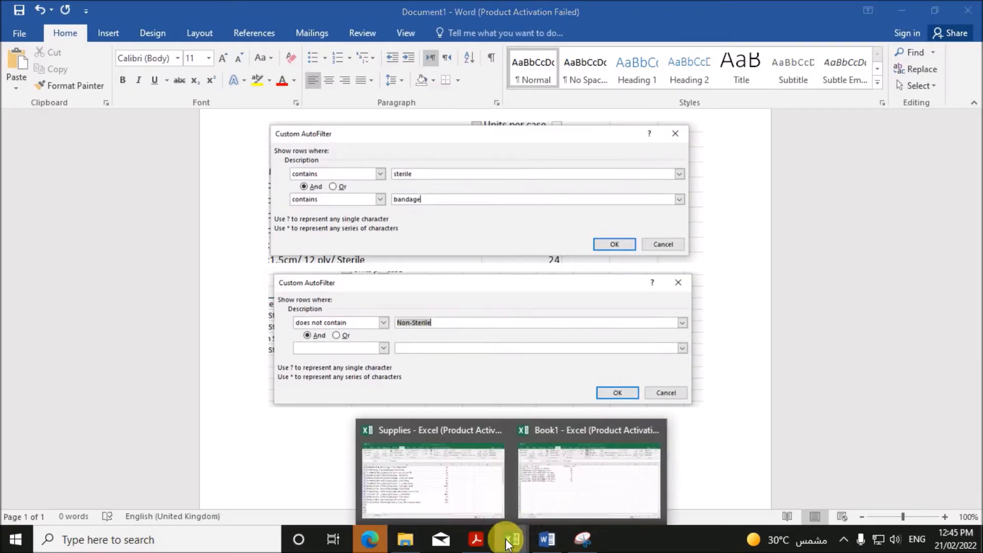
pyautogui.click(544, 506)
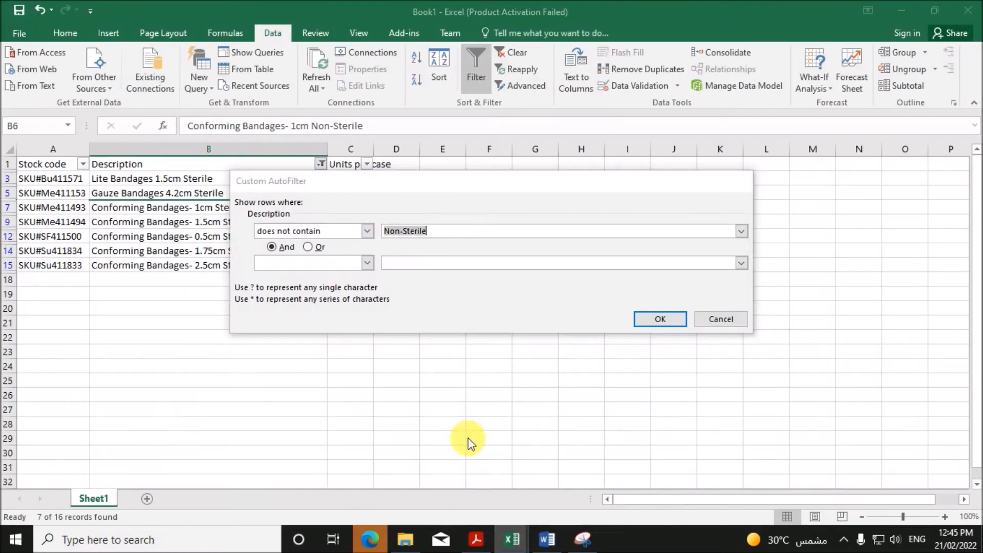
pyautogui.click(654, 320)
# Step: Copy the filtered sterile bandage rows, without the header row, into cell A1 of a new blank workbook
pyautogui.moveTo(81, 179); pyautogui.dragTo(358, 270)
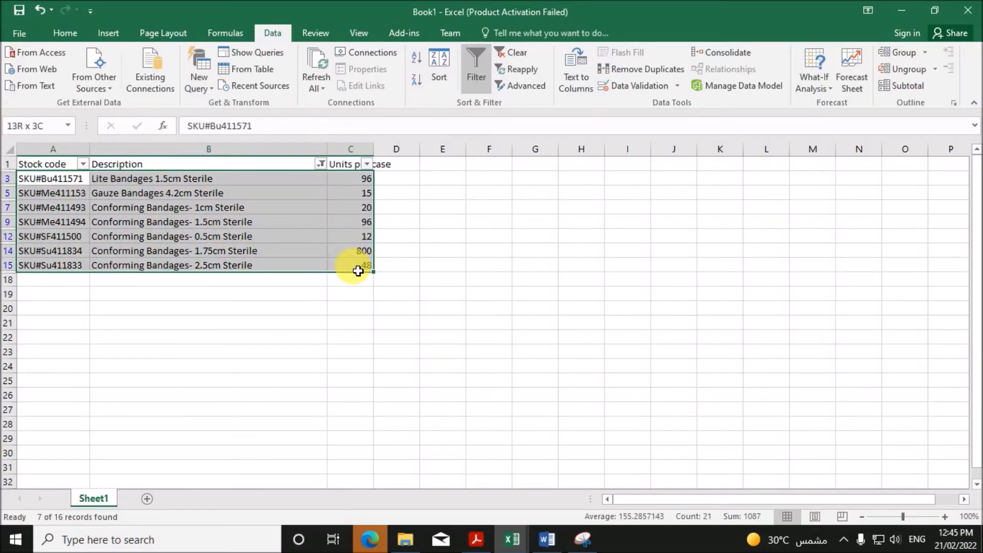
pyautogui.hotkey('ctrl', 'c')
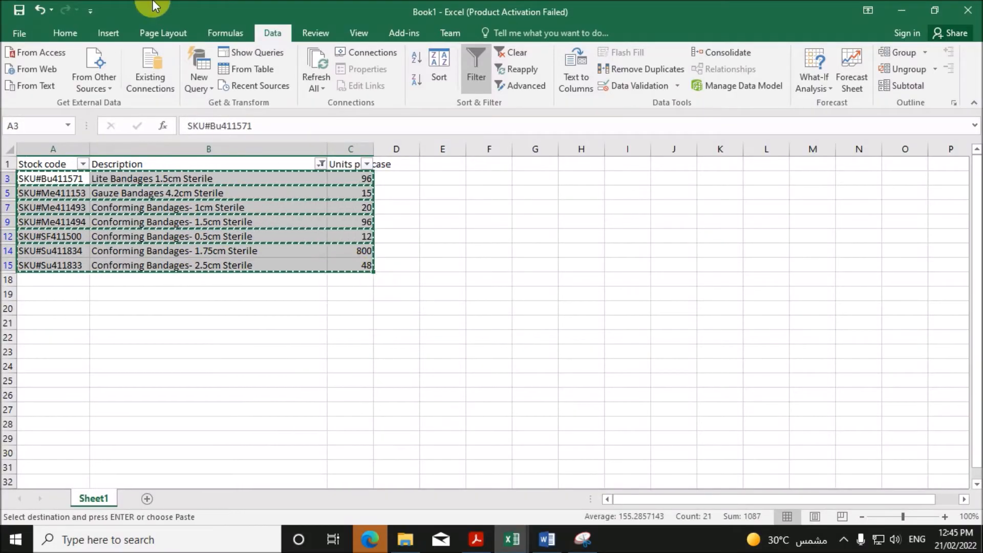
pyautogui.click(23, 33)
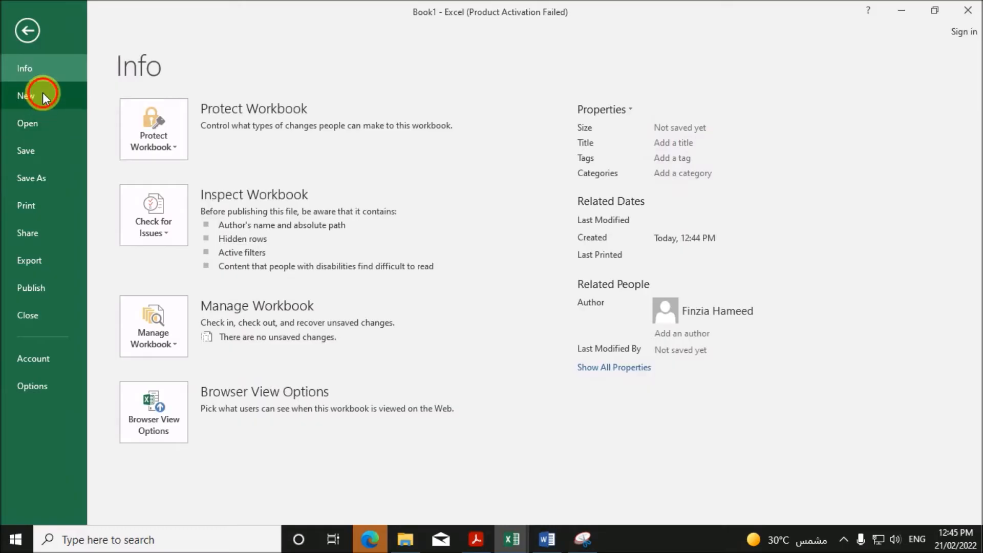
pyautogui.click(44, 97)
pyautogui.click(215, 232)
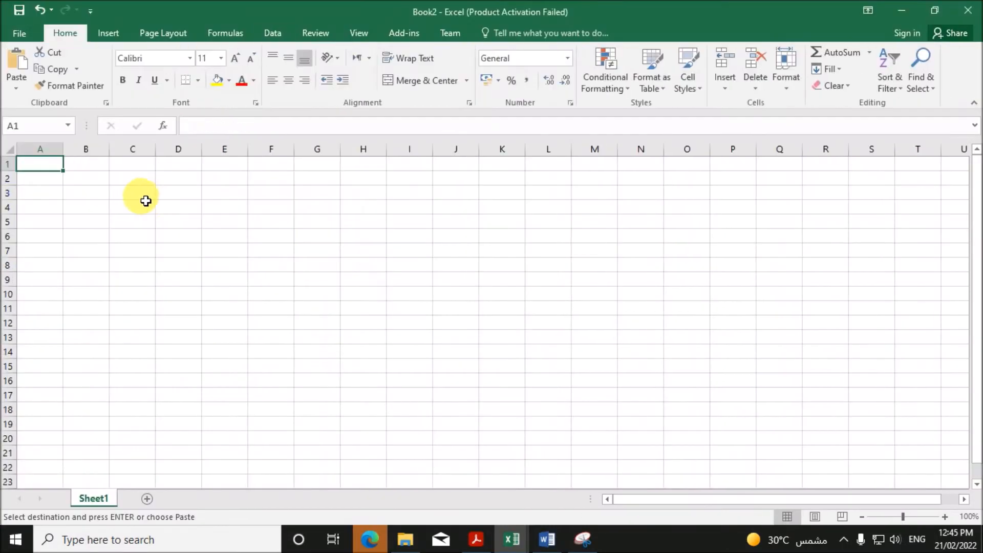
pyautogui.hotkey('ctrl', 'v')
pyautogui.click(502, 410)
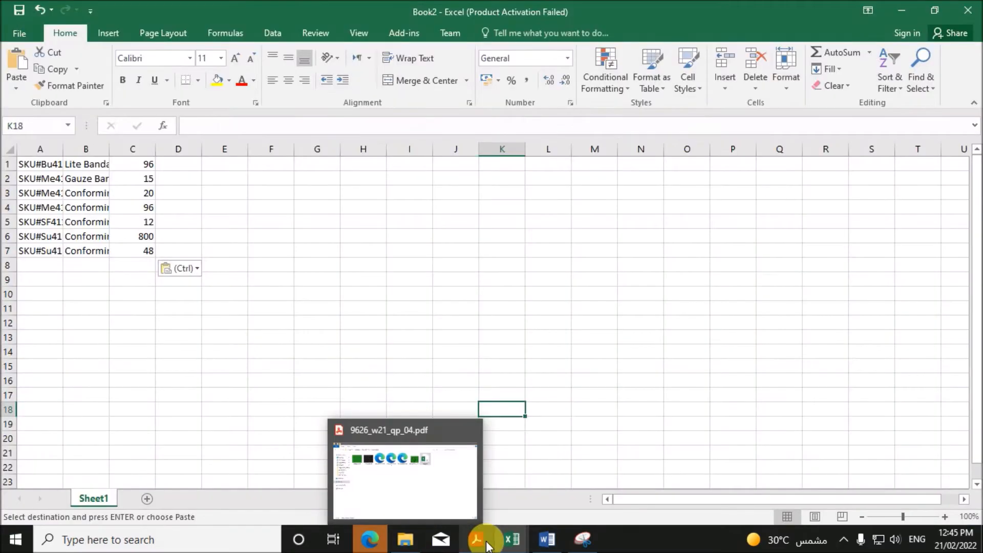
# Step: Check the required data source name in the exam paper PDF and save the new Excel workbook as SuppliesData_ZZ123_1234 in the Examination folder
pyautogui.click(486, 540)
pyautogui.click(342, 282)
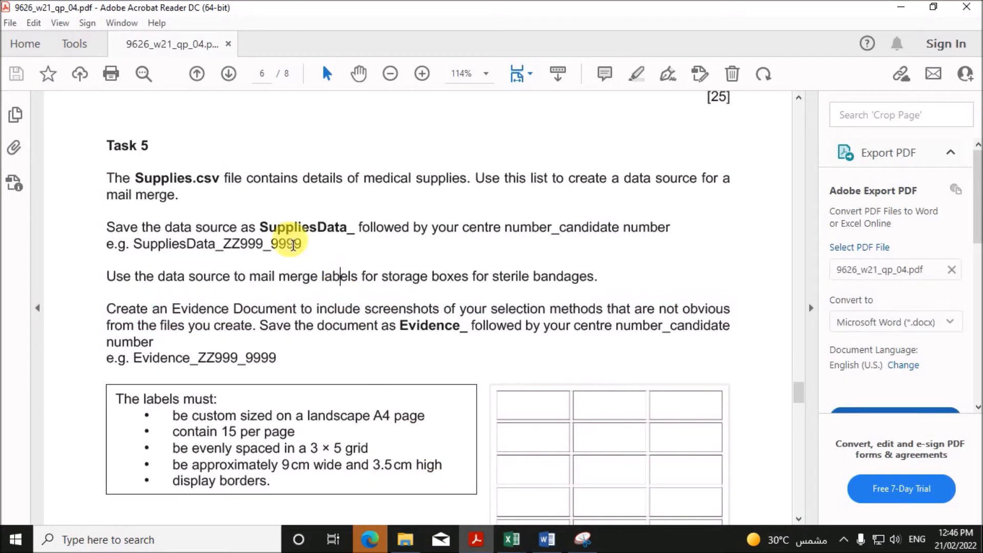
pyautogui.moveTo(267, 233); pyautogui.dragTo(326, 228)
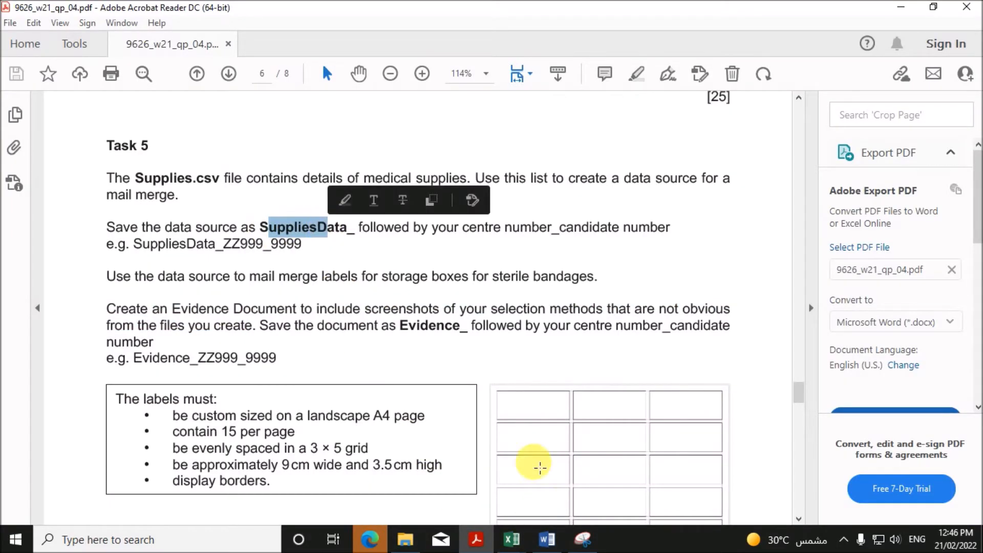
pyautogui.moveTo(516, 537)
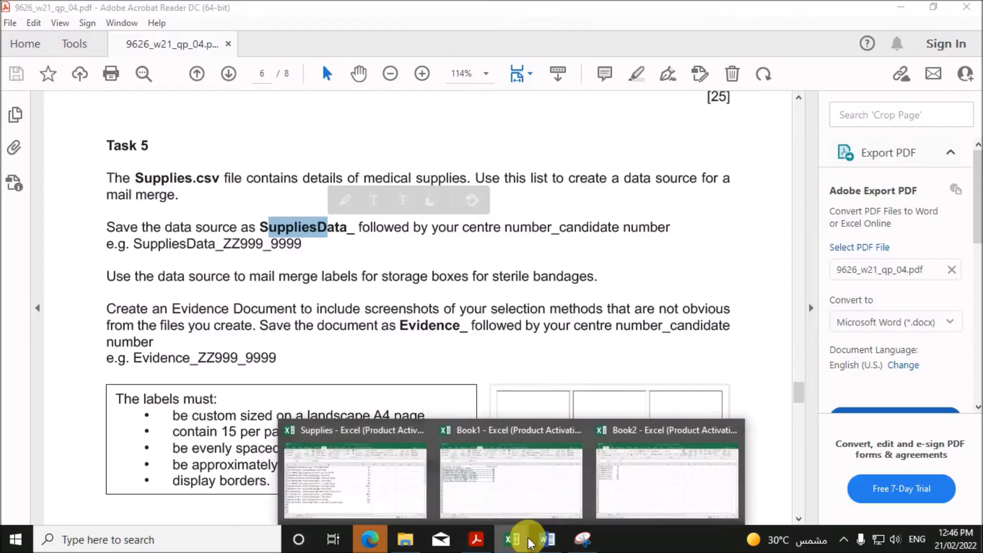
pyautogui.click(653, 509)
pyautogui.click(20, 34)
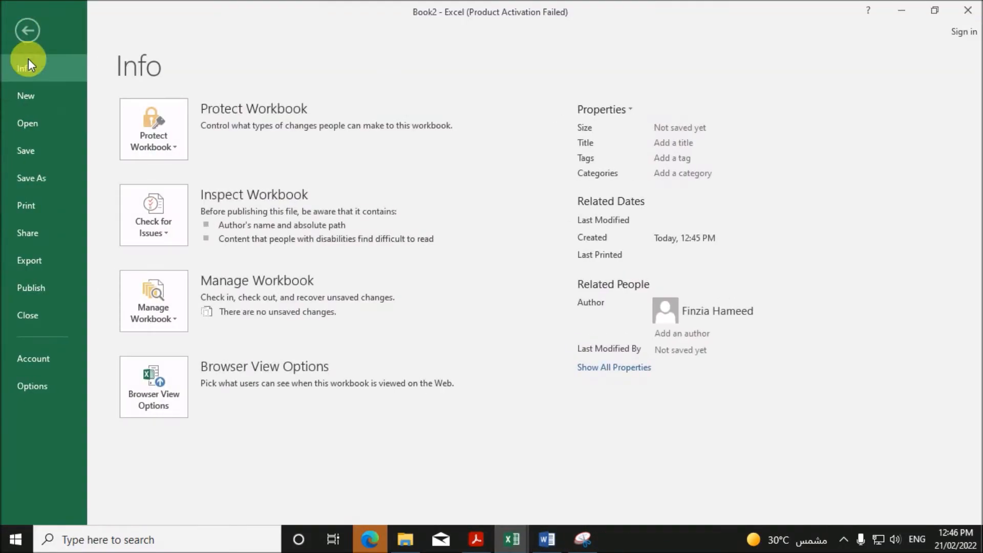
pyautogui.click(35, 182)
pyautogui.click(380, 149)
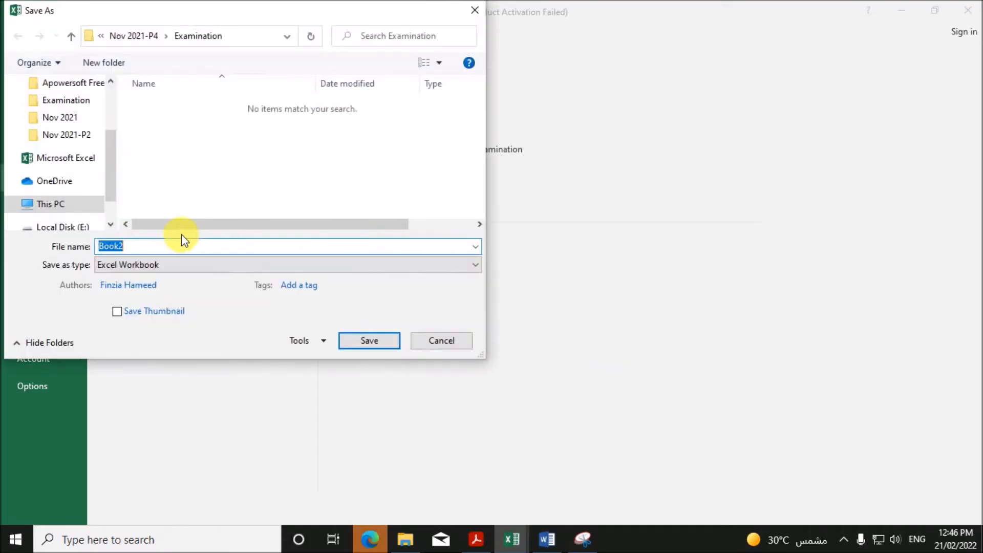
pyautogui.write('S')
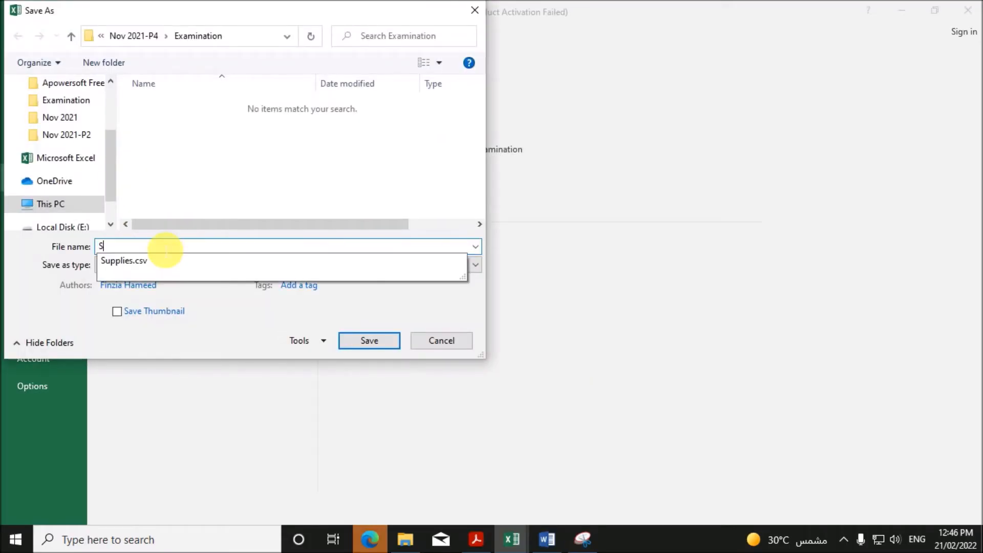
pyautogui.write('uppliesData_ZZ123_1234')
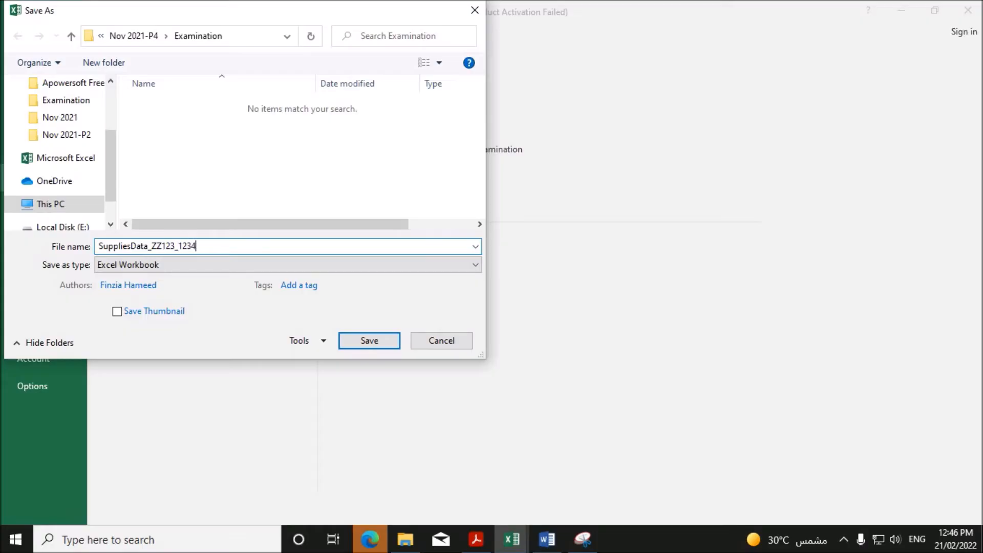
pyautogui.click(355, 338)
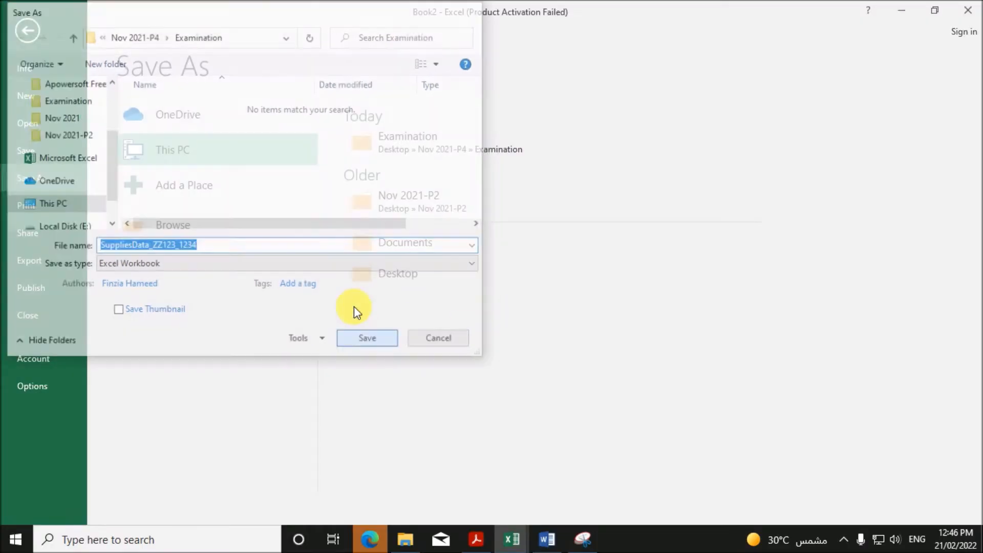
pyautogui.click(302, 384)
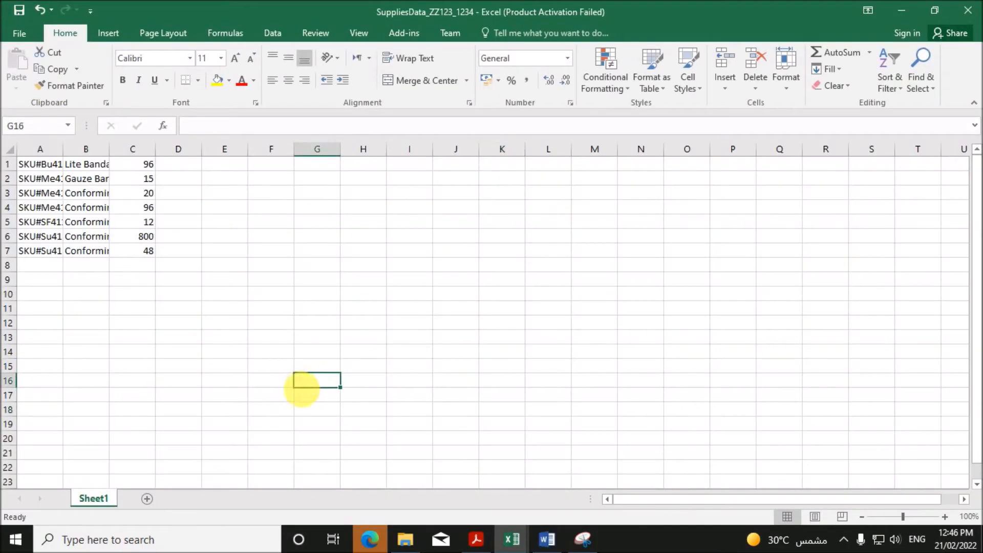
# Step: Close all open workbooks, discarding the changes to Supplies.csv and Book1
pyautogui.click(511, 538)
pyautogui.click(421, 430)
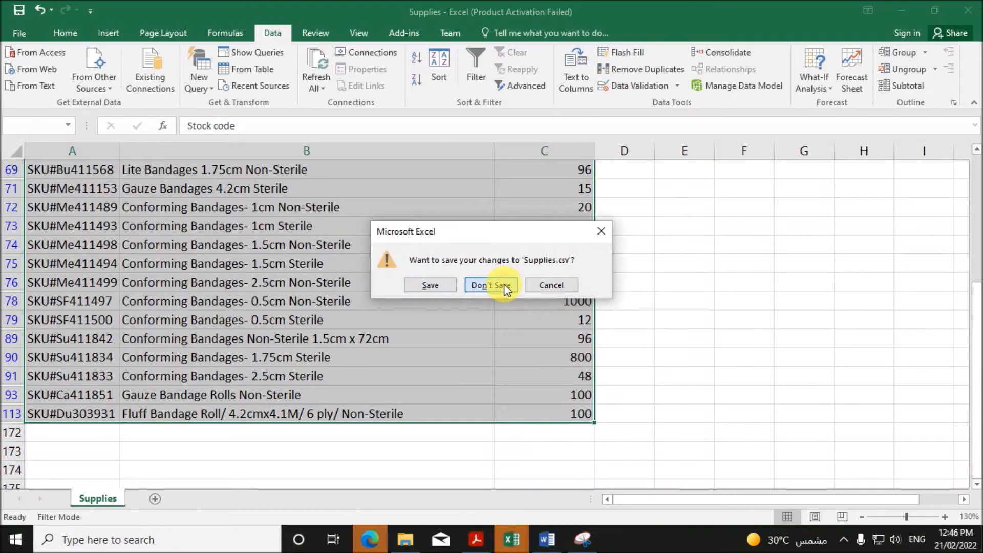
pyautogui.click(504, 283)
pyautogui.click(968, 10)
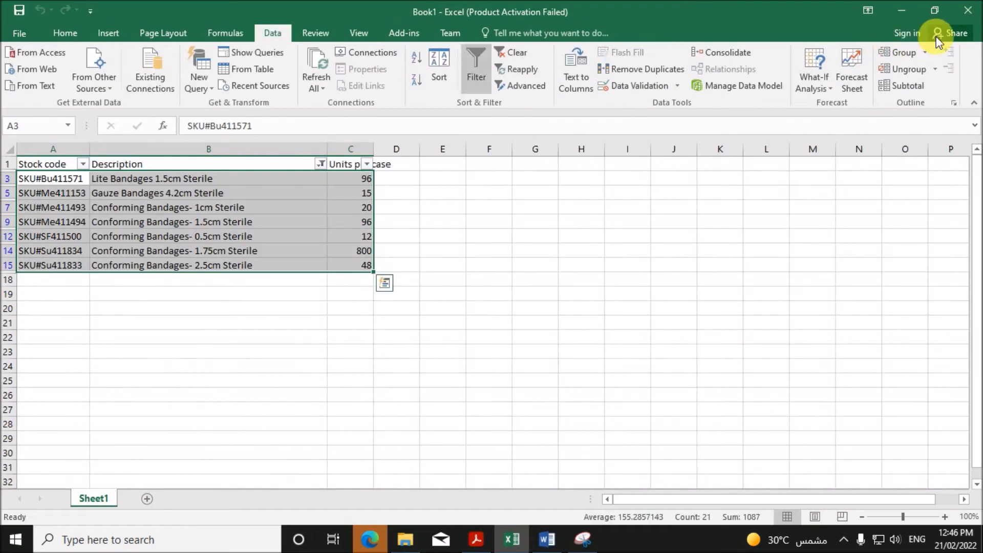
pyautogui.click(971, 12)
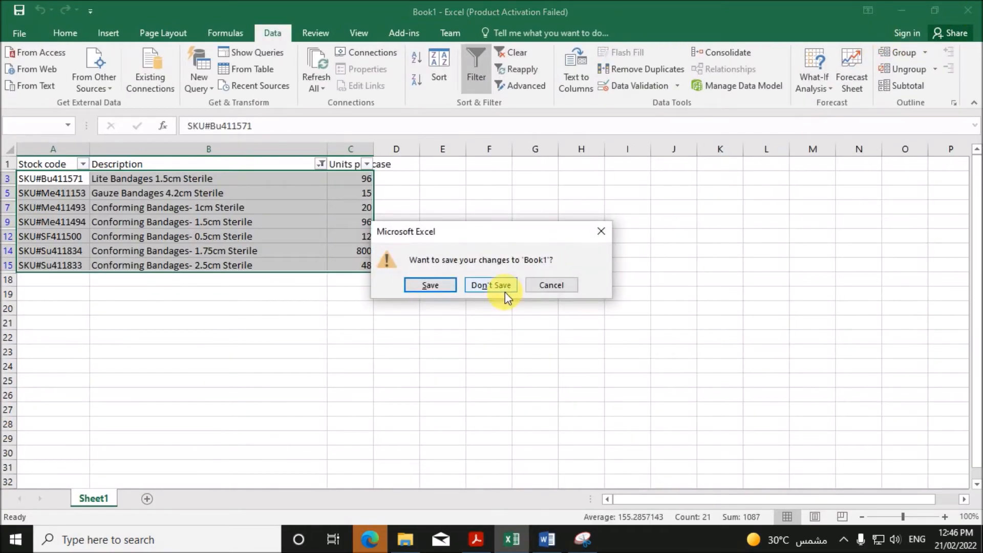
pyautogui.click(504, 285)
# Step: Read the label requirements in the exam paper and add the heading "Task 5 Selection Methods" above the screenshots in the Word document
pyautogui.click(398, 308)
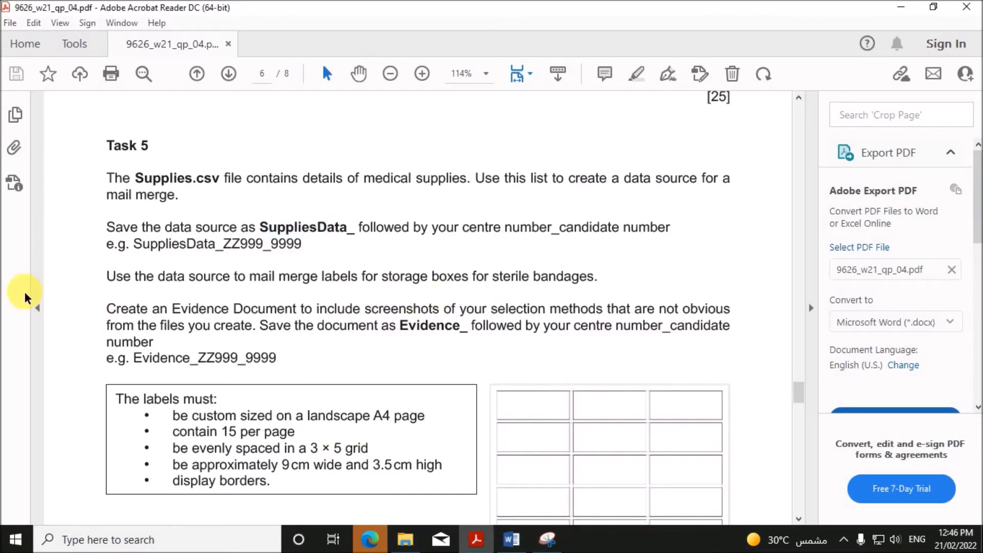
pyautogui.moveTo(108, 280); pyautogui.dragTo(594, 279)
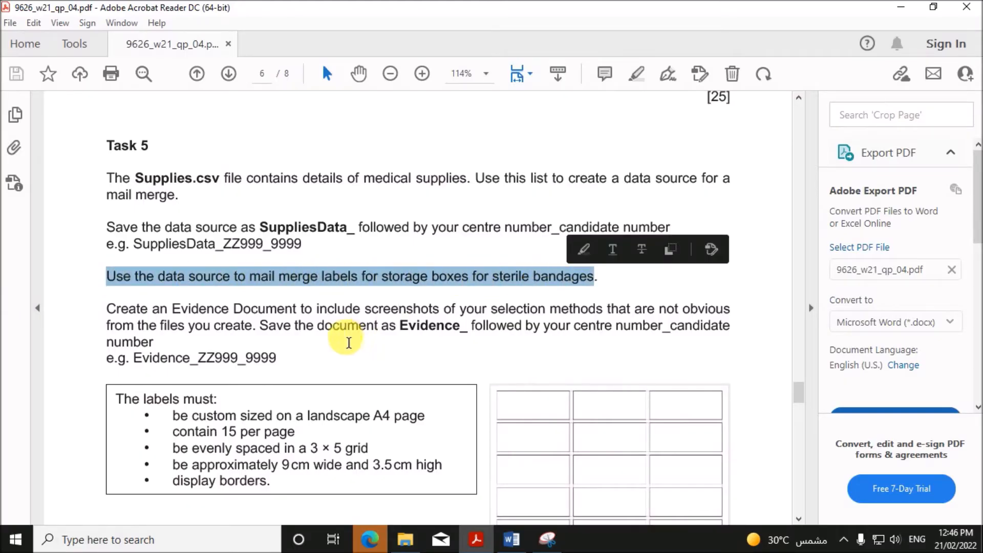
pyautogui.scroll(-3, 340, 329)
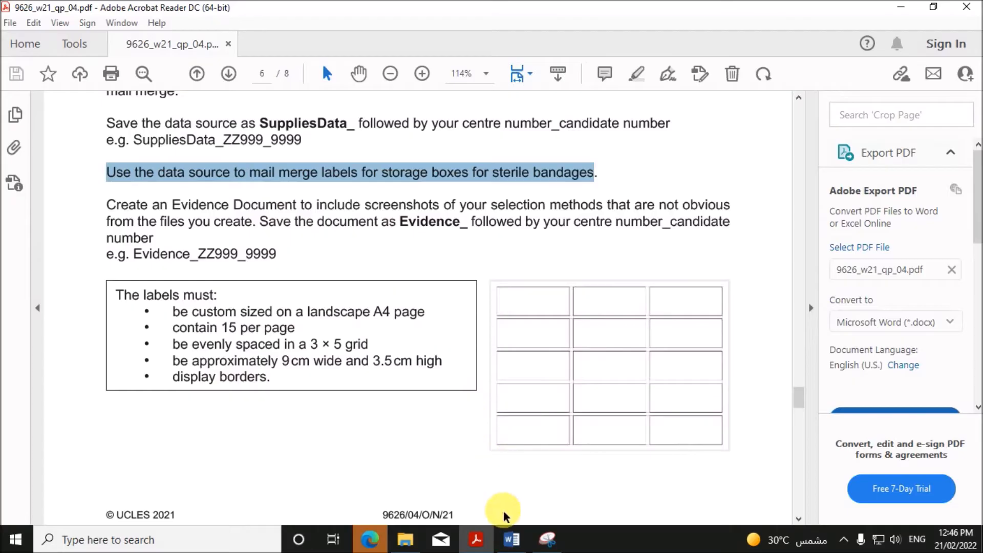
pyautogui.click(505, 536)
pyautogui.scroll(3, 563, 445)
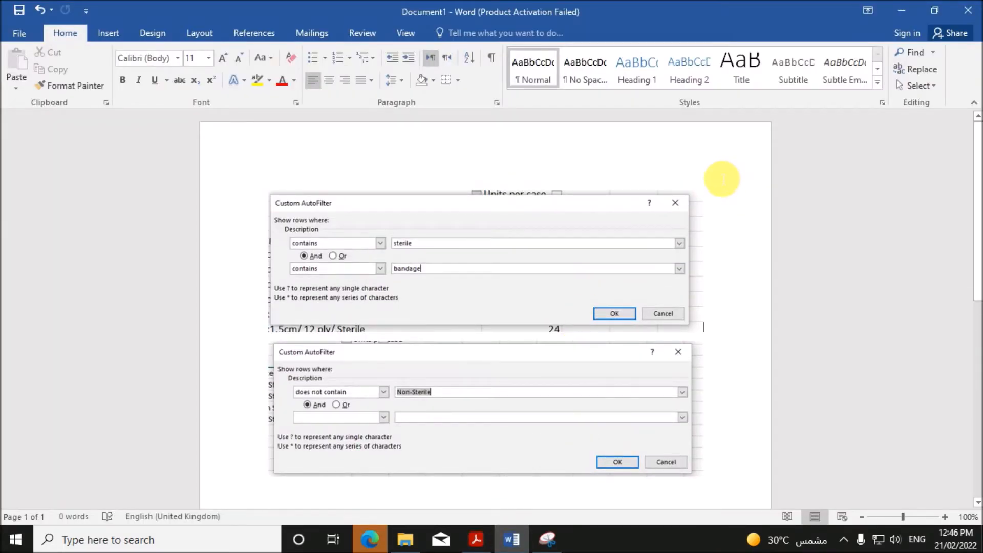
pyautogui.scroll(1, 722, 179)
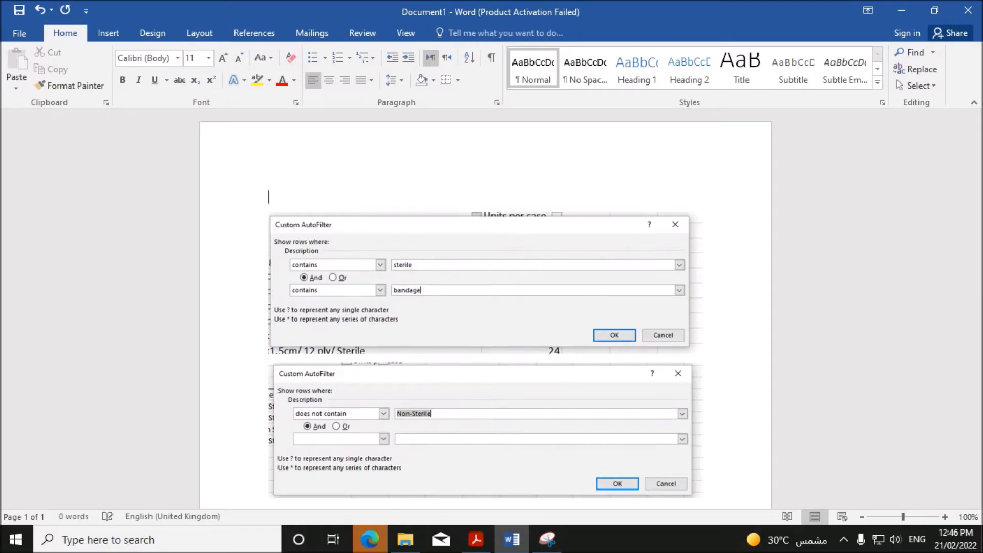
pyautogui.write('T')
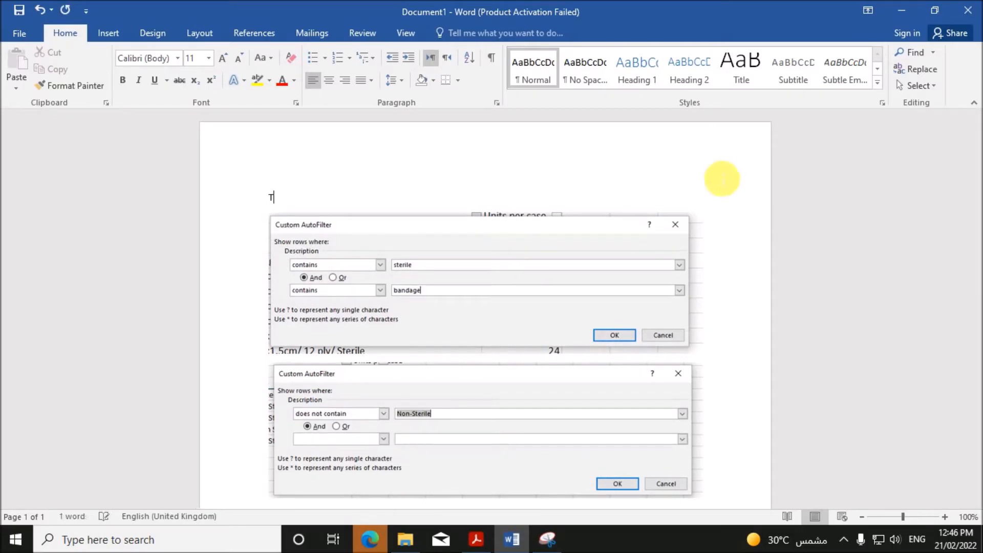
pyautogui.write('ask 5 Selec')
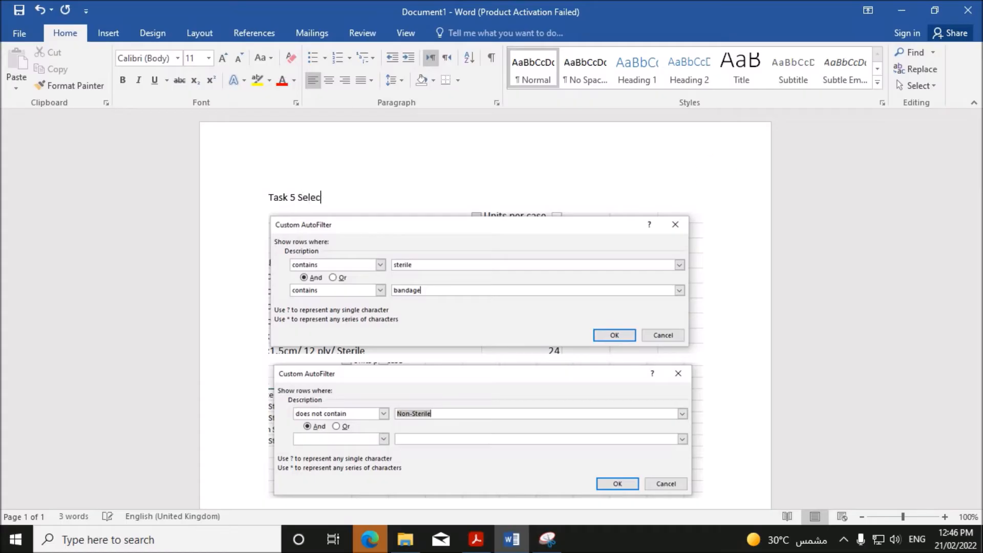
pyautogui.write('tion M')
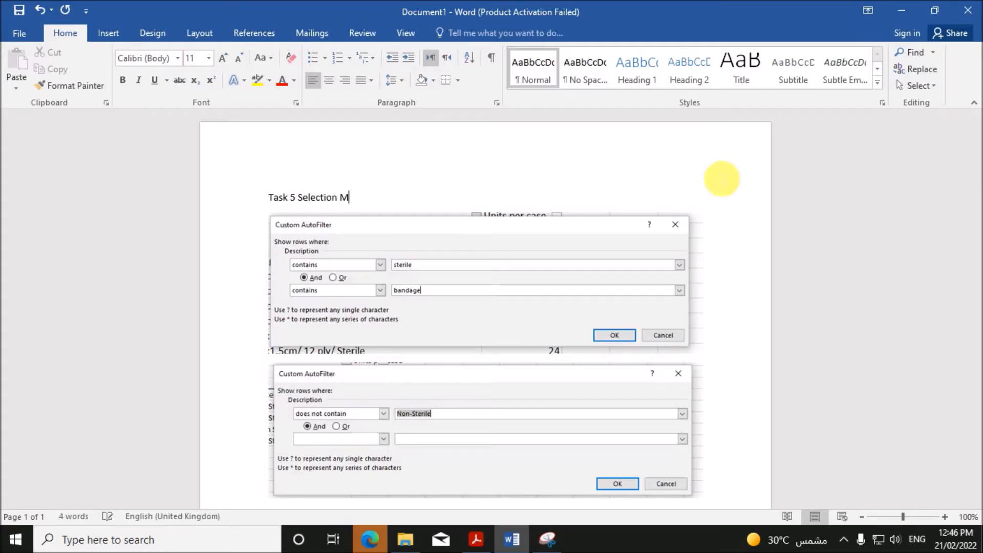
pyautogui.write('ethod')
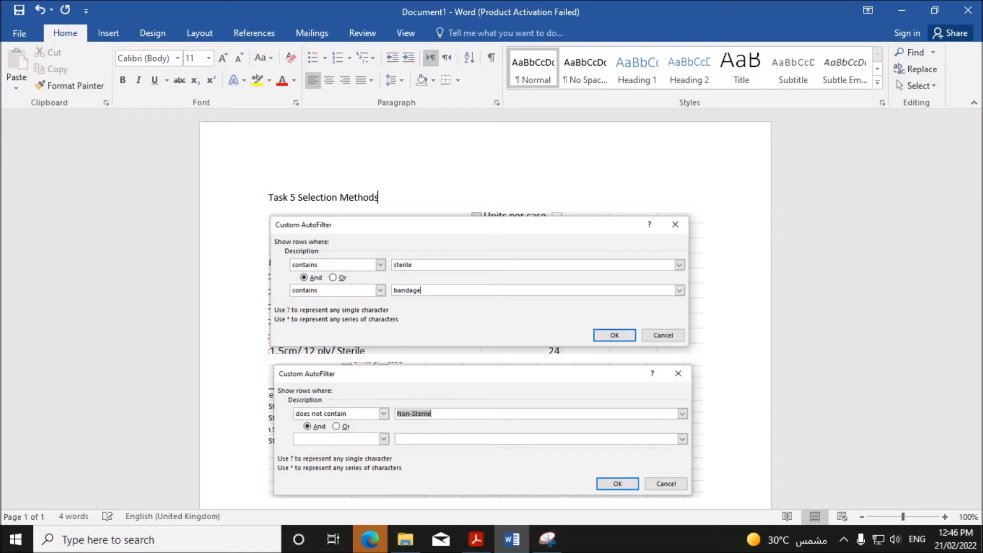
pyautogui.write('s')
# Step: Make the "Task 5 Selection Methods" heading bold and enlarge it to 16 pt
pyautogui.click(244, 202)
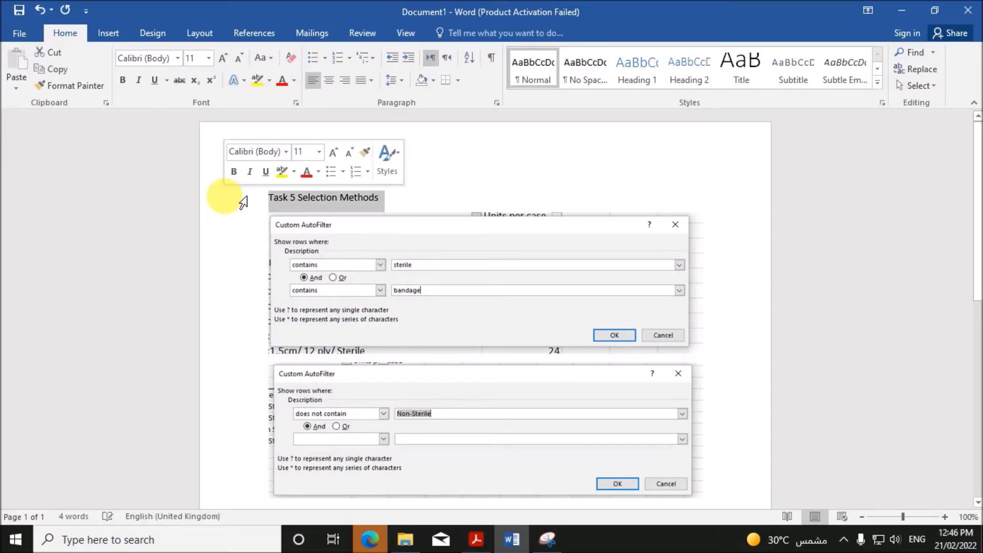
pyautogui.hotkey('ctrl', 'b')
pyautogui.hotkey('ctrl', ']')
pyautogui.hotkey('ctrl', ']')
pyautogui.hotkey('ctrl', ']')
pyautogui.hotkey('ctrl', ']')
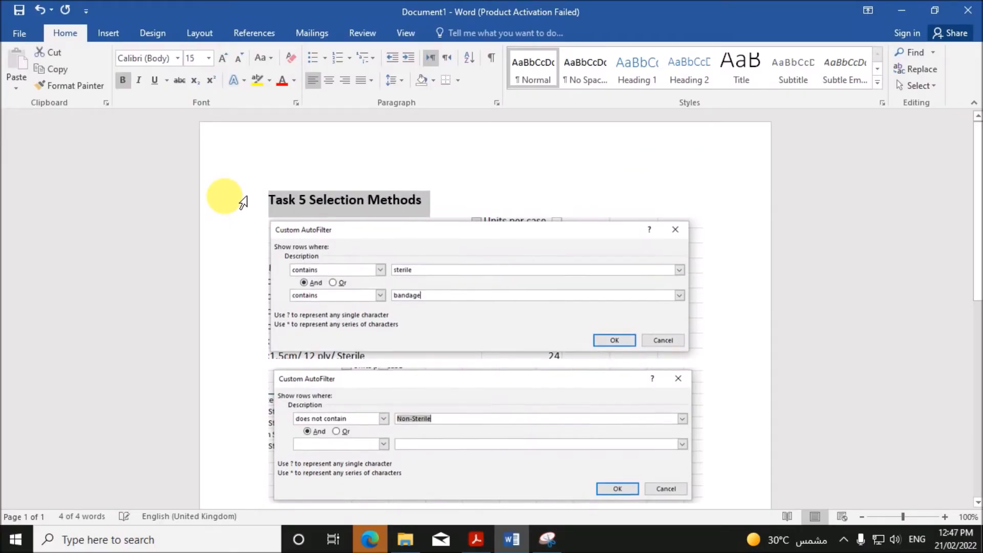
# Step: Save the document in the Examination folder as a Word document named EvidencE_ZZ123_1234
pyautogui.click(11, 32)
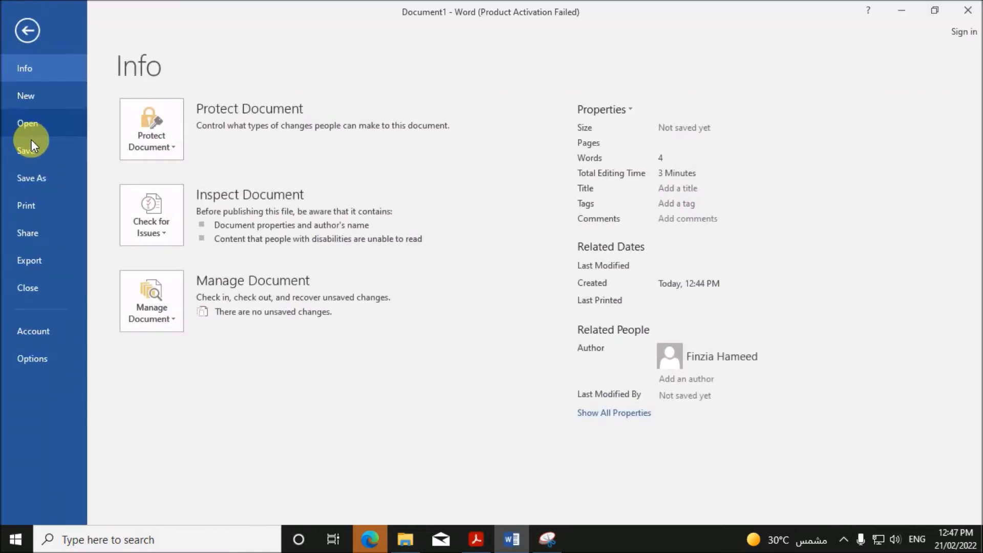
pyautogui.click(30, 179)
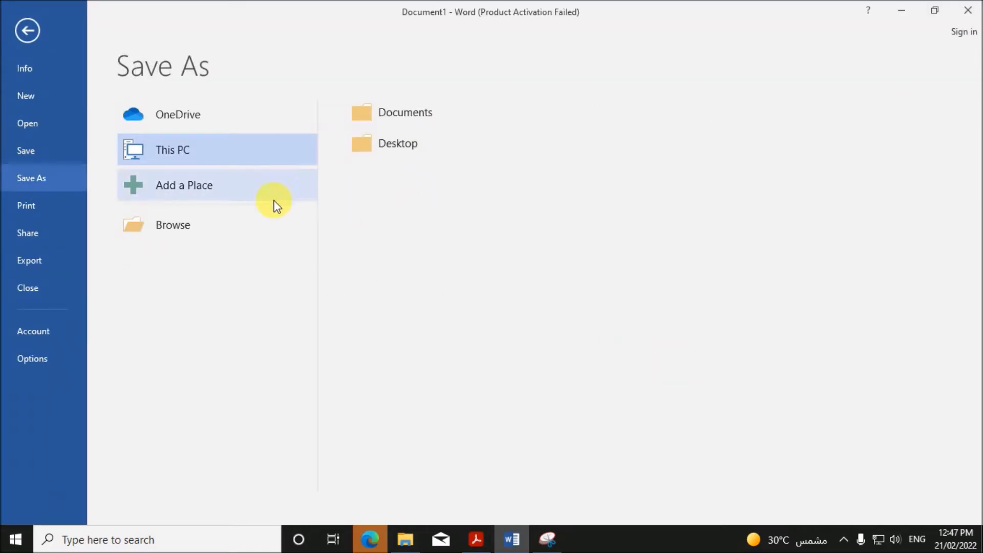
pyautogui.click(252, 226)
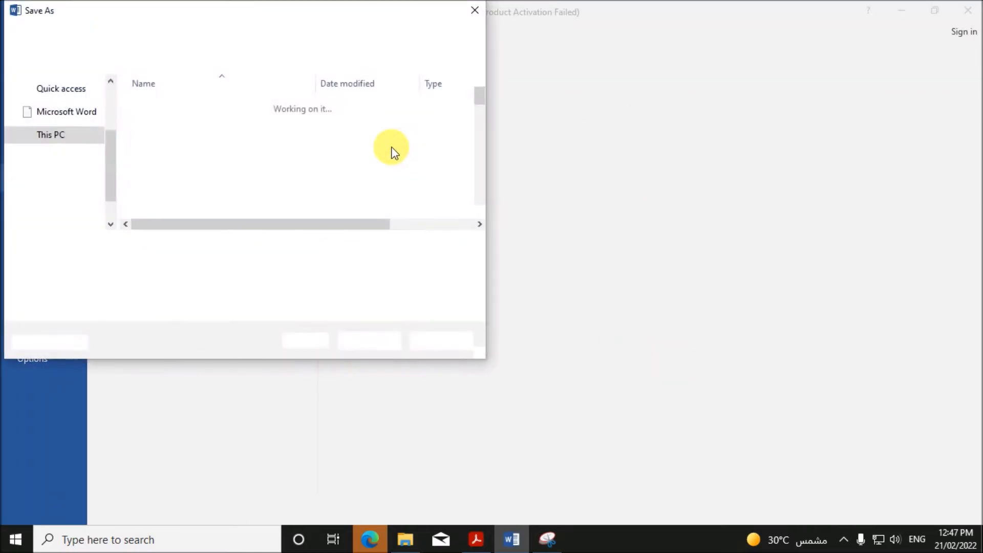
pyautogui.click(69, 100)
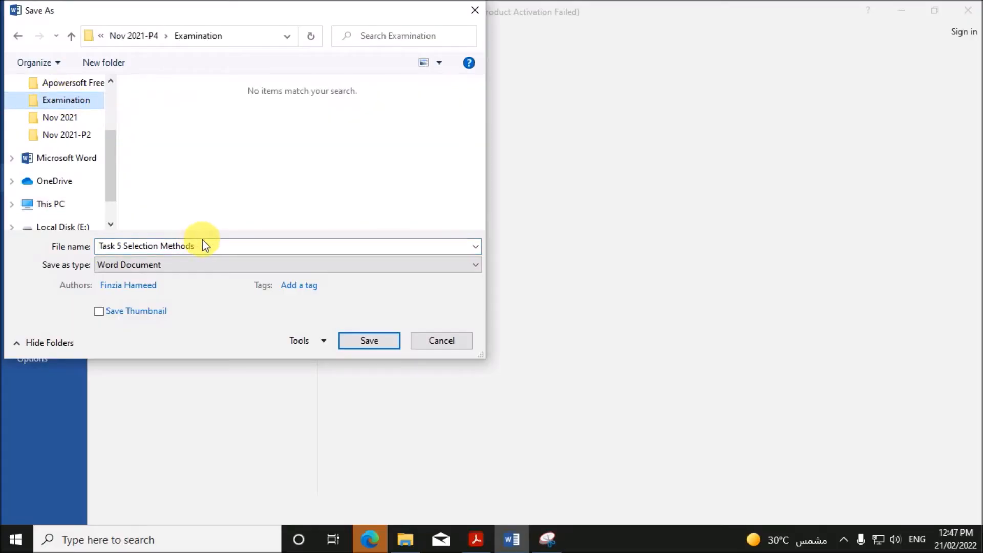
pyautogui.click(218, 251)
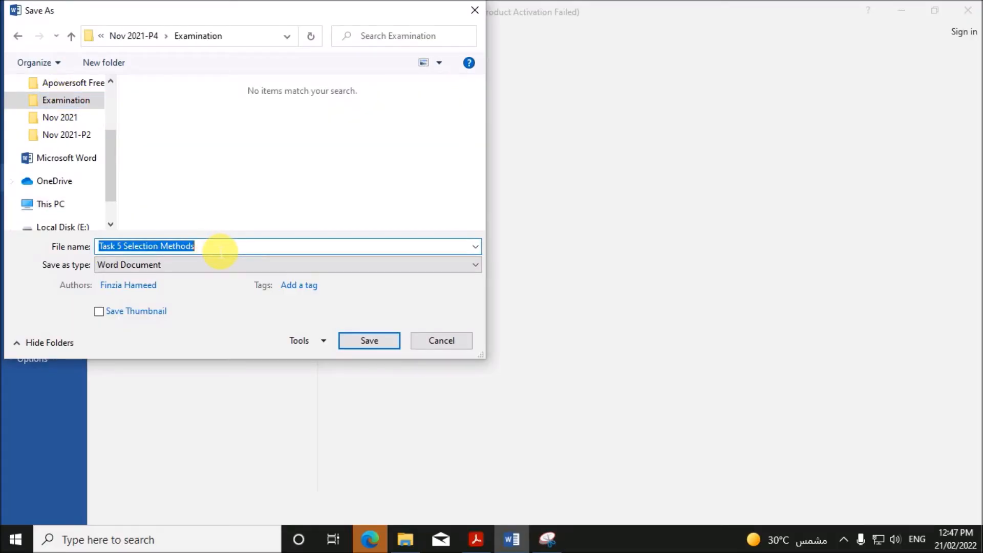
pyautogui.write('EvidencE_ZZ123_1234')
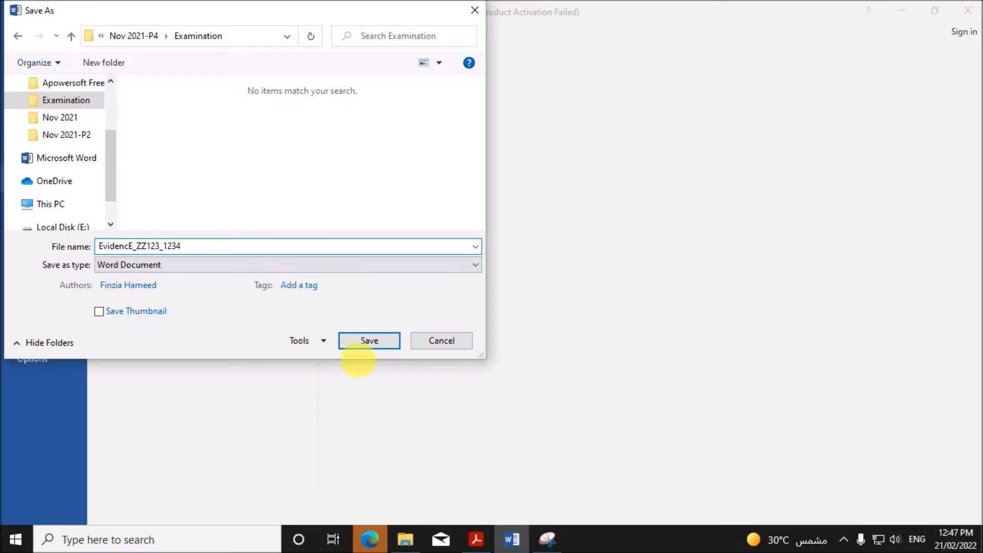
pyautogui.click(376, 343)
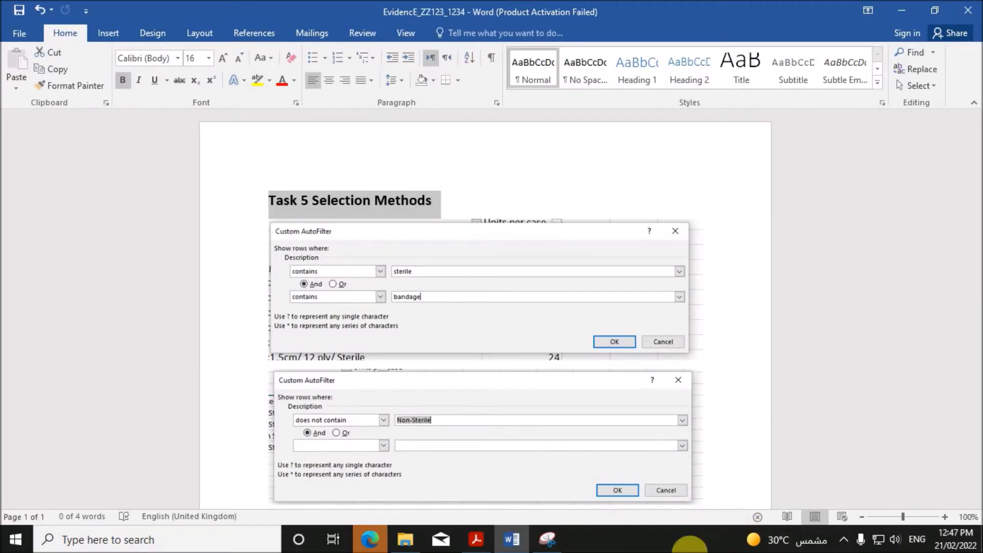
# Step: Close the evidence document and review the label requirements in the exam paper
pyautogui.click(964, 11)
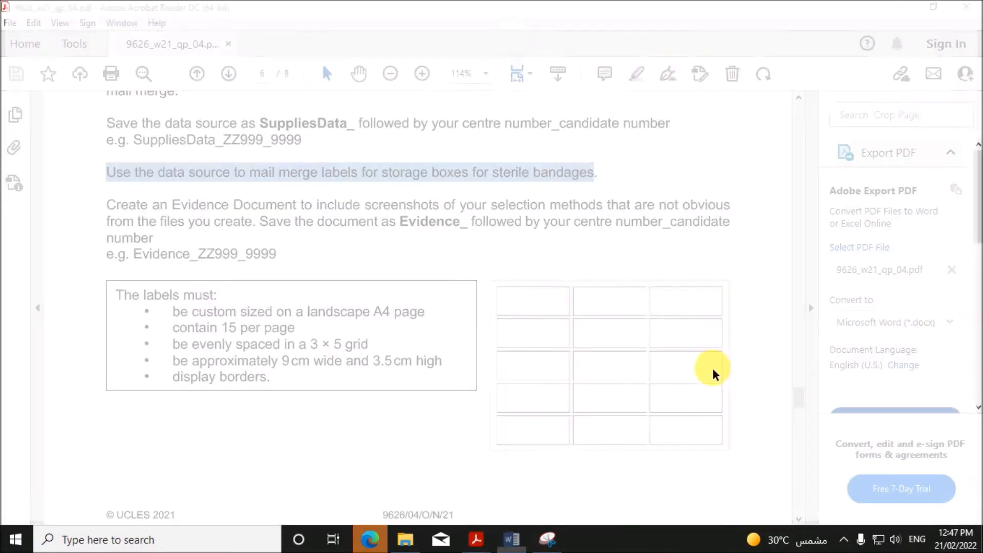
pyautogui.click(271, 252)
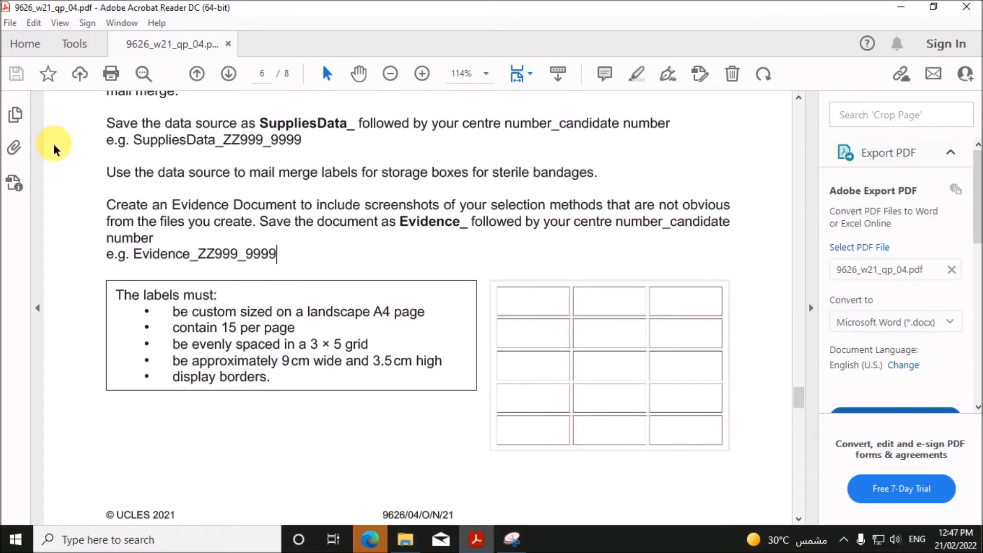
pyautogui.scroll(-1, 398, 374)
pyautogui.scroll(-2, 398, 374)
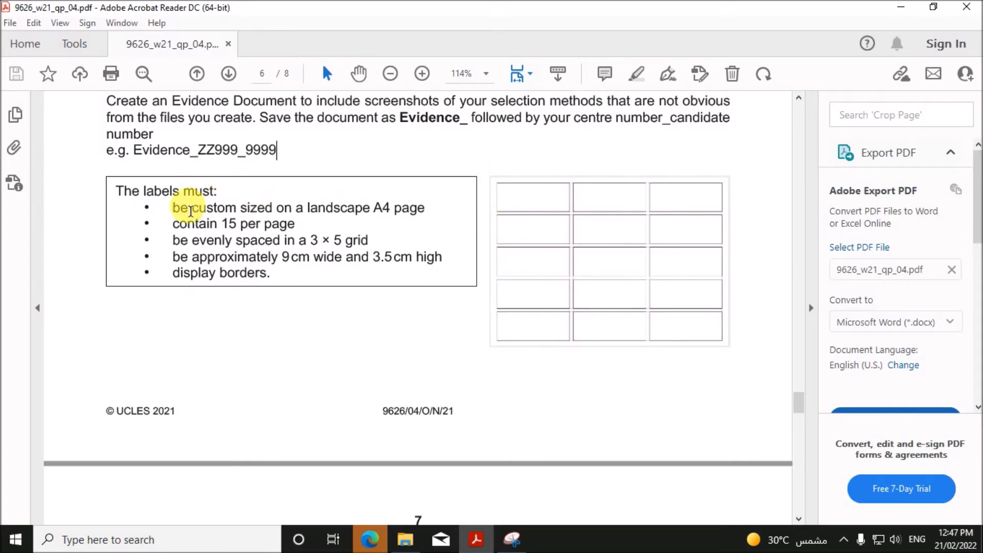
pyautogui.moveTo(171, 217); pyautogui.dragTo(271, 277)
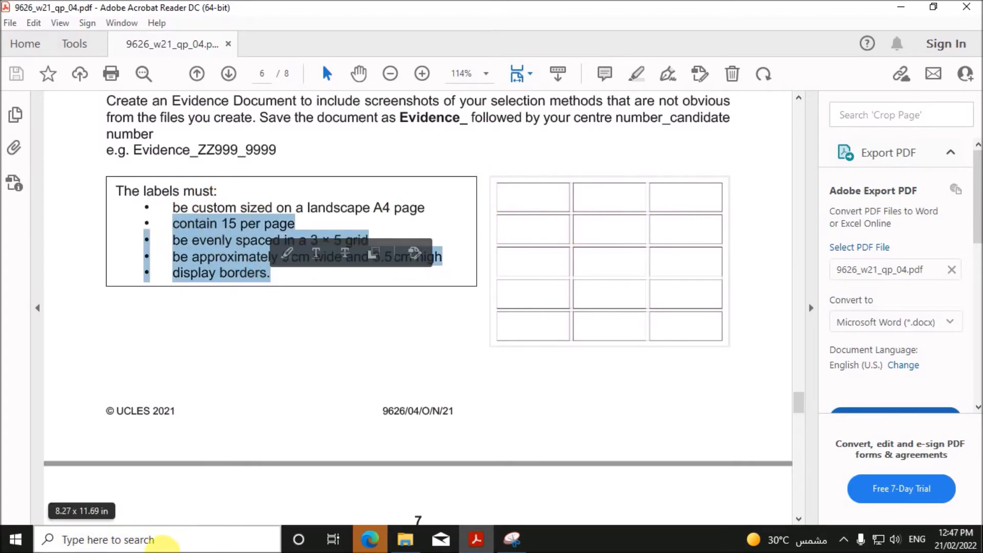
# Step: Launch Word 2016, dismiss the activation notice and create a blank document
pyautogui.click(156, 541)
pyautogui.write('wor')
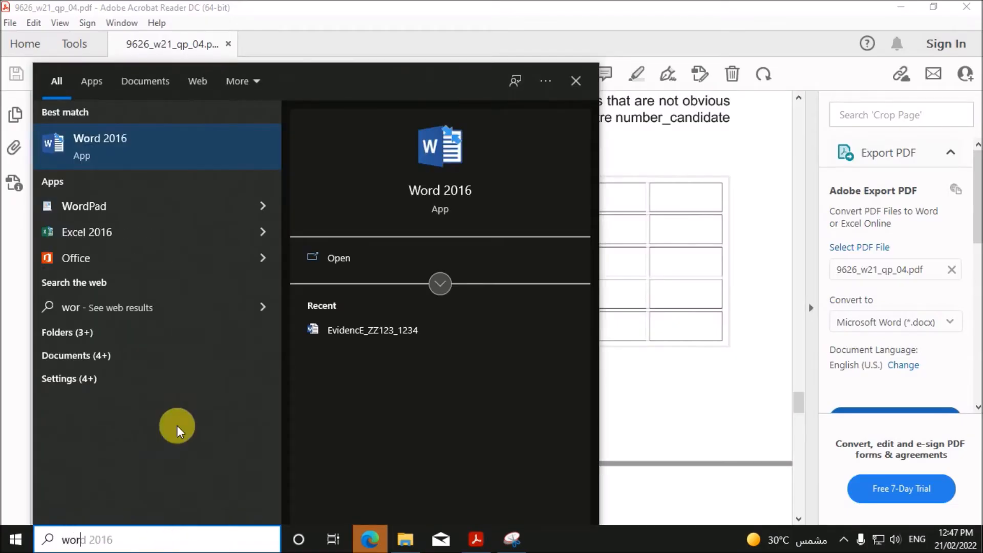
pyautogui.click(168, 160)
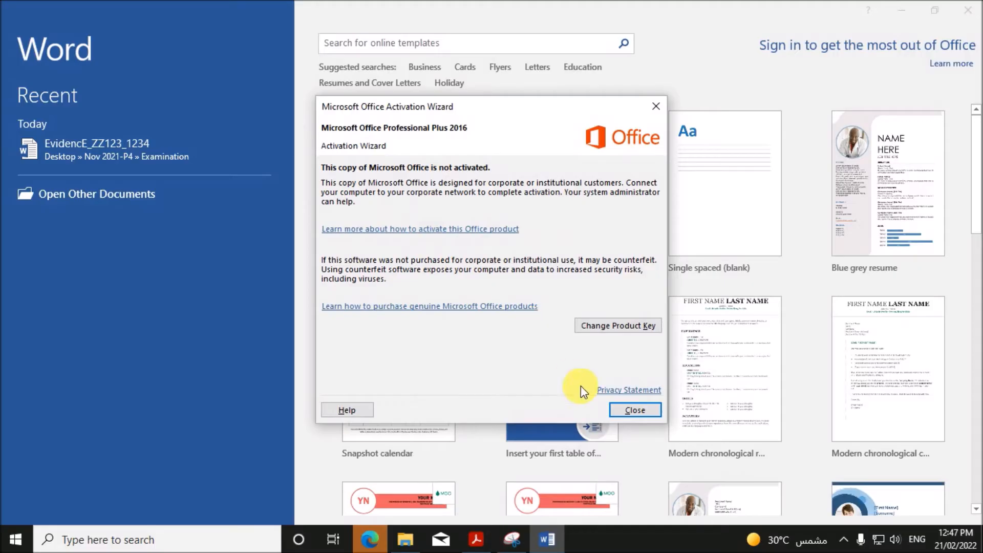
pyautogui.click(634, 409)
pyautogui.click(453, 211)
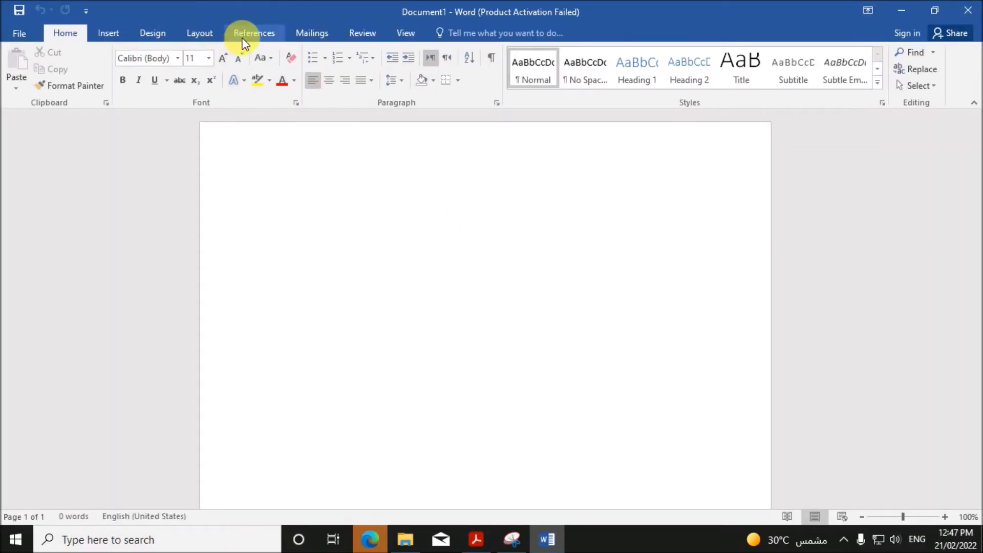
# Step: Start a labels mail merge and define a new custom label named N21
pyautogui.click(310, 34)
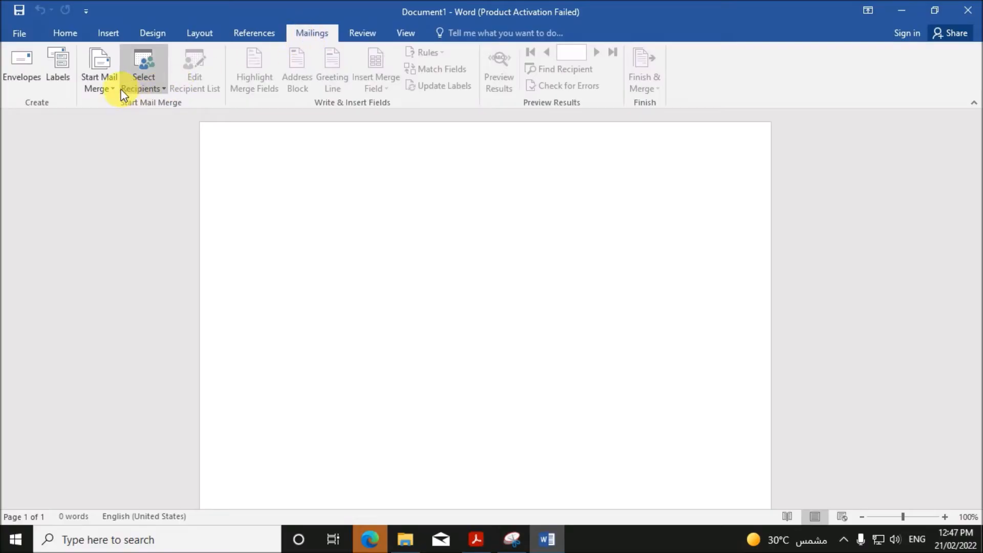
pyautogui.click(106, 86)
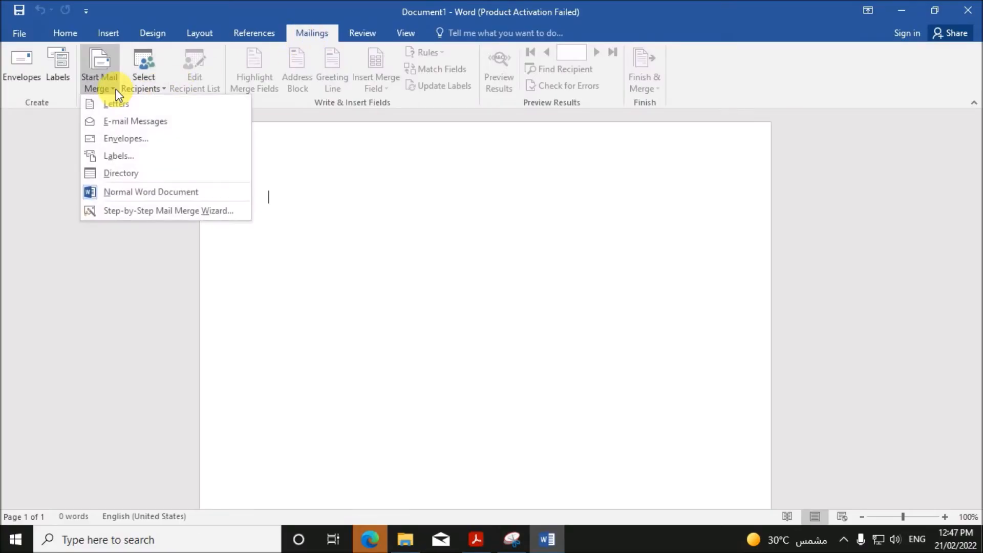
pyautogui.click(121, 161)
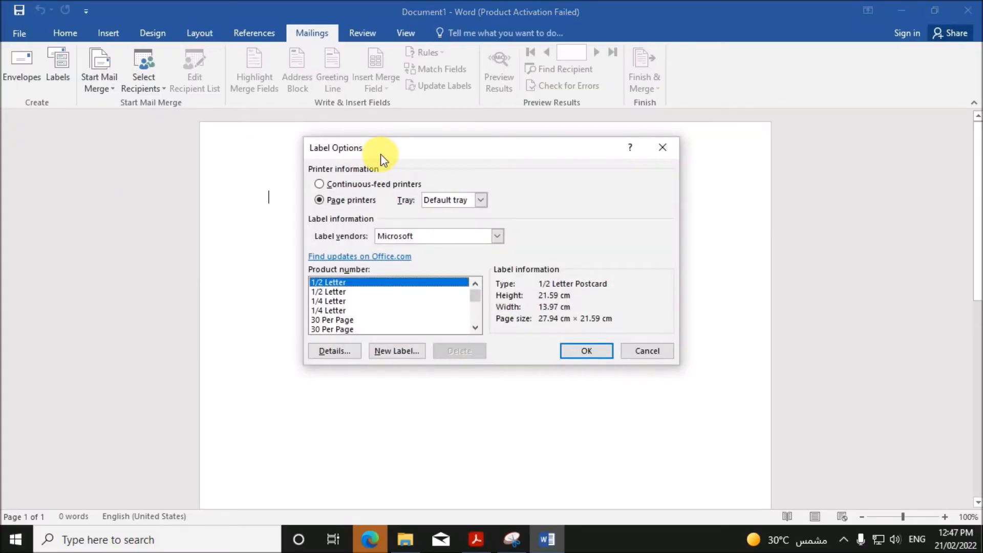
pyautogui.moveTo(381, 159); pyautogui.dragTo(255, 135)
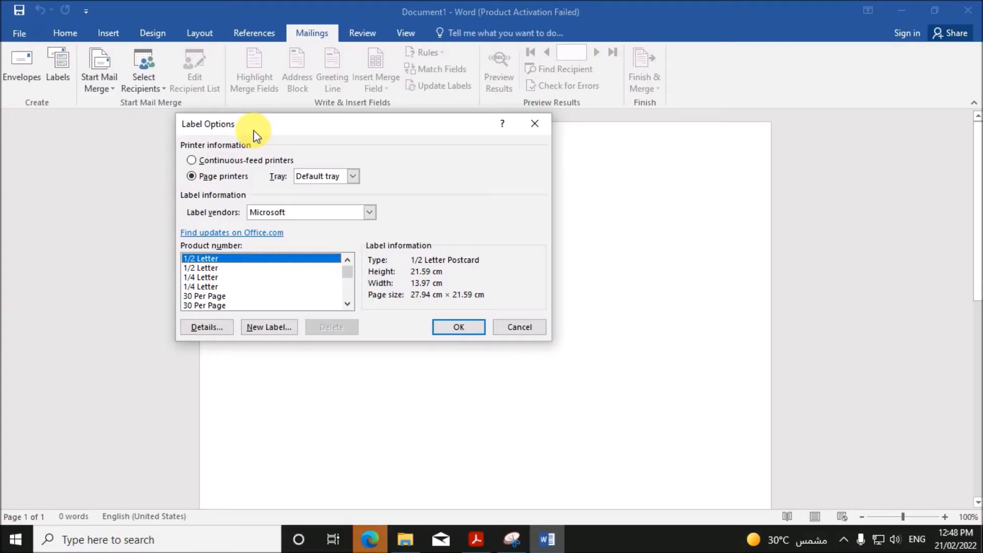
pyautogui.click(263, 328)
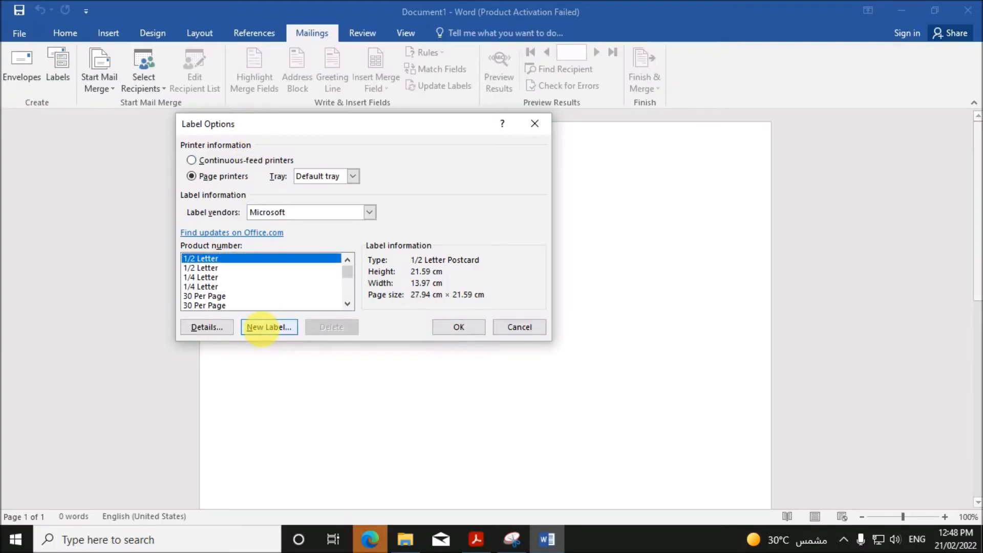
pyautogui.moveTo(435, 112); pyautogui.dragTo(297, 78)
pyautogui.moveTo(342, 236); pyautogui.dragTo(310, 239)
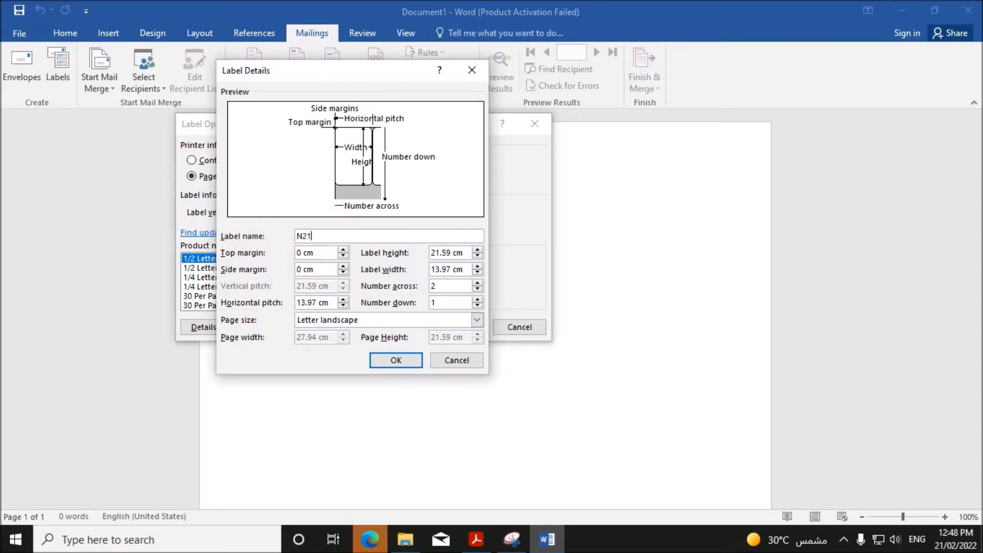
# Step: Check the page requirement in the exam paper and set the custom label's page size to A4 landscape
pyautogui.click(477, 538)
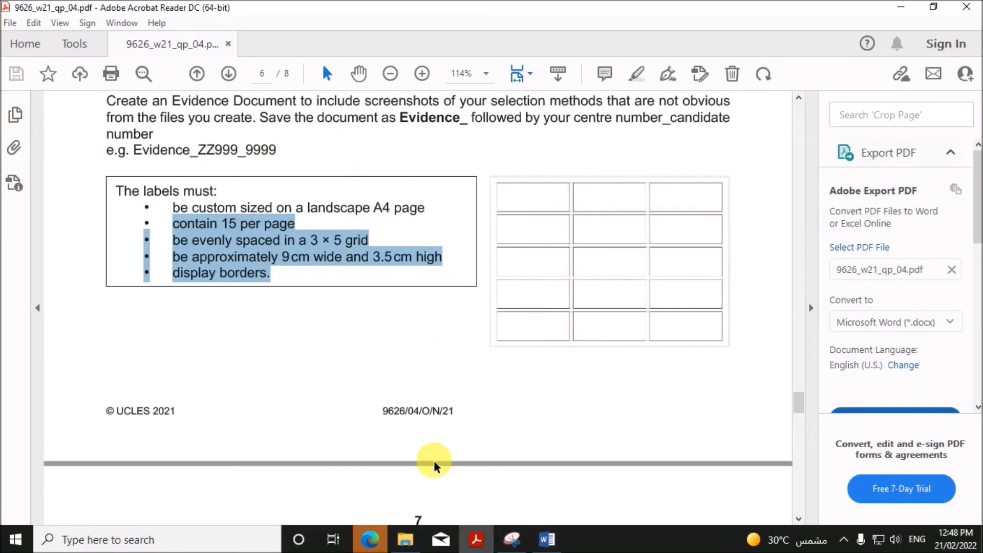
pyautogui.click(225, 229)
pyautogui.moveTo(173, 229); pyautogui.dragTo(401, 221)
pyautogui.click(314, 217)
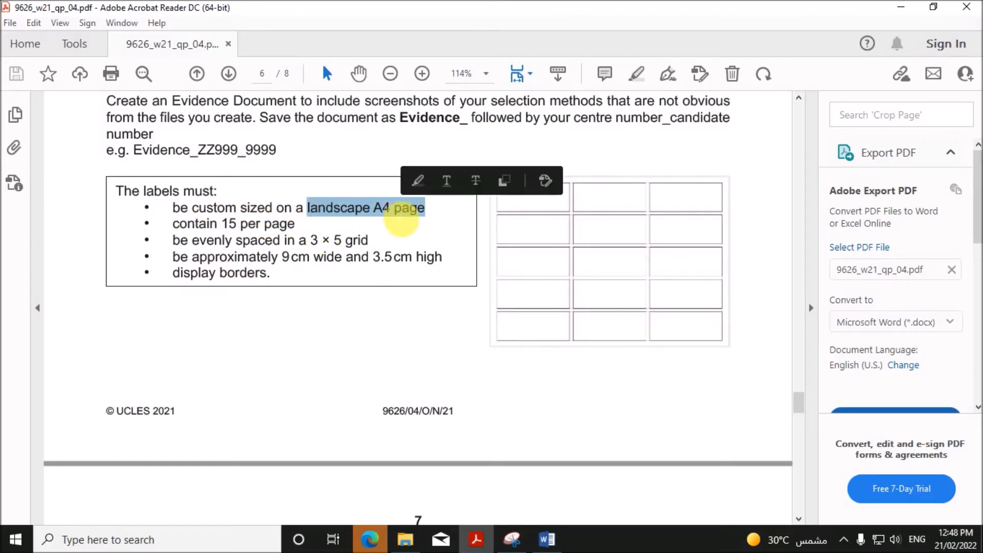
pyautogui.click(547, 537)
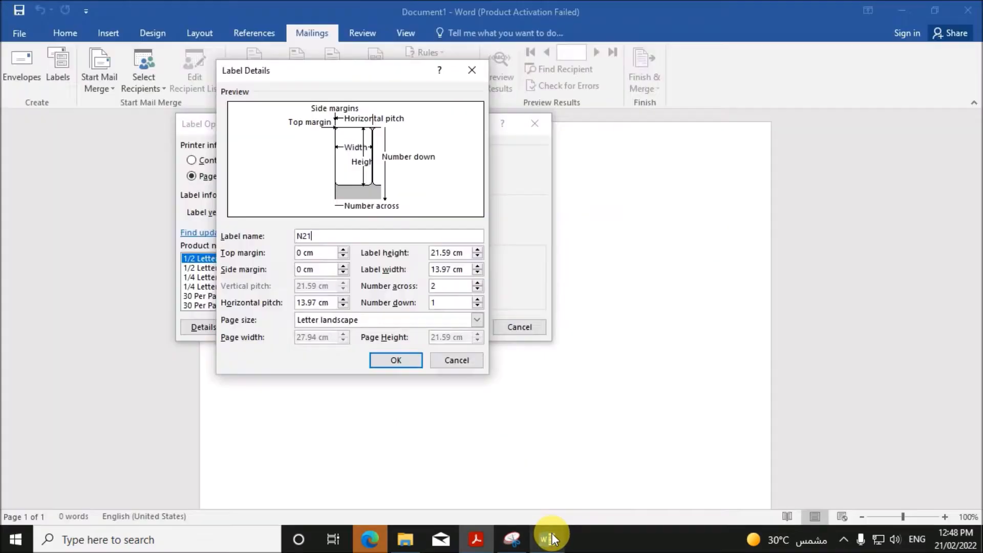
pyautogui.click(478, 320)
pyautogui.scroll(-1, 370, 346)
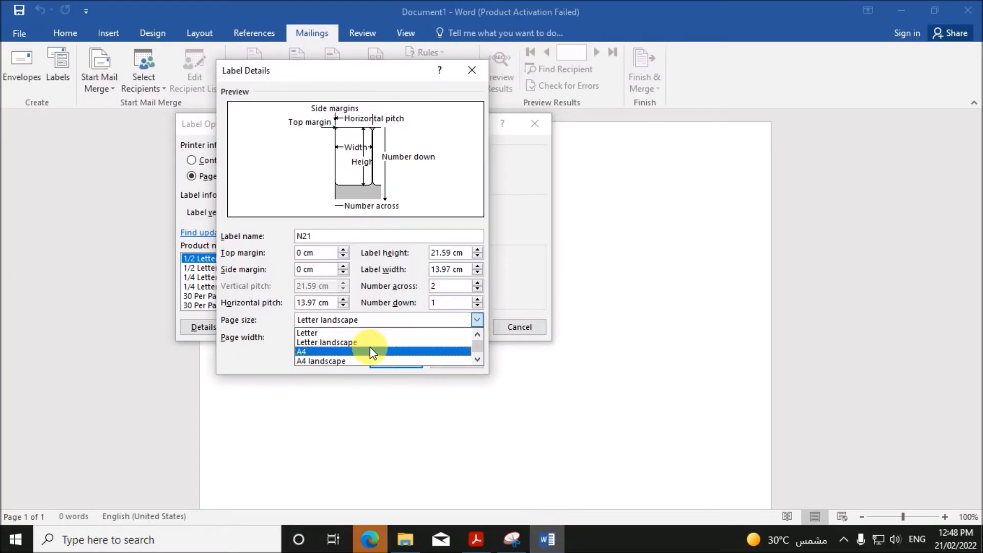
pyautogui.click(352, 361)
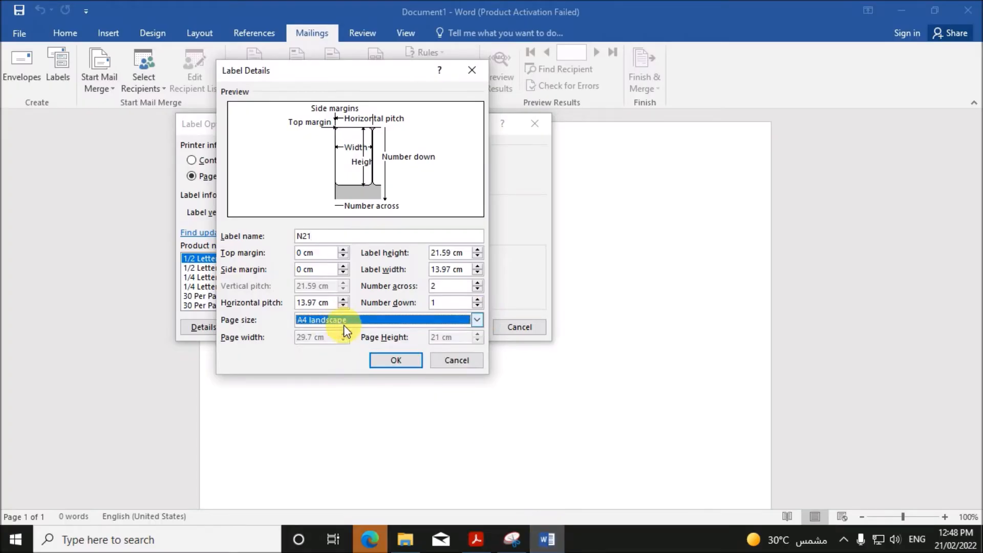
# Step: Check the required label dimensions in the exam paper and set the label height to 3.5 cm and width to 9 cm
pyautogui.moveTo(481, 543)
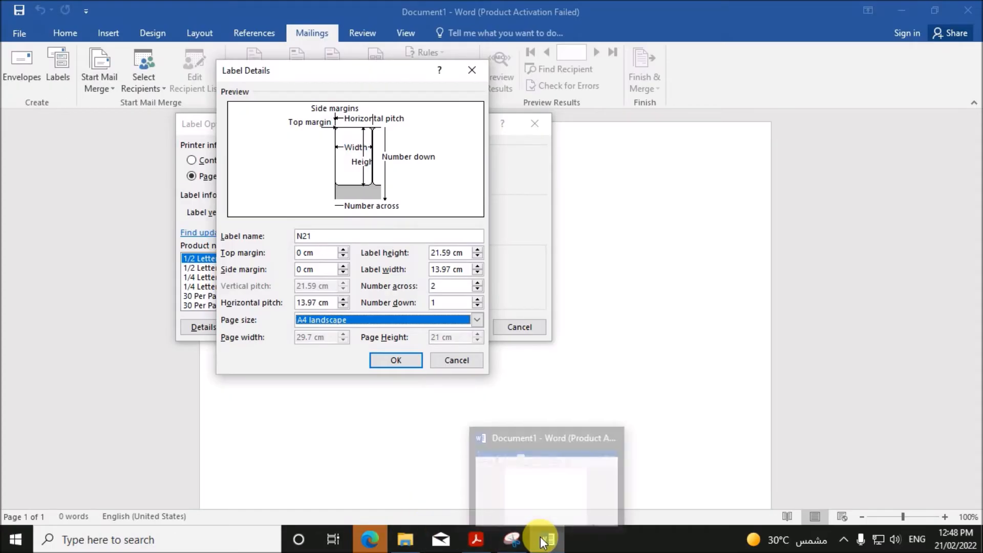
pyautogui.click(475, 537)
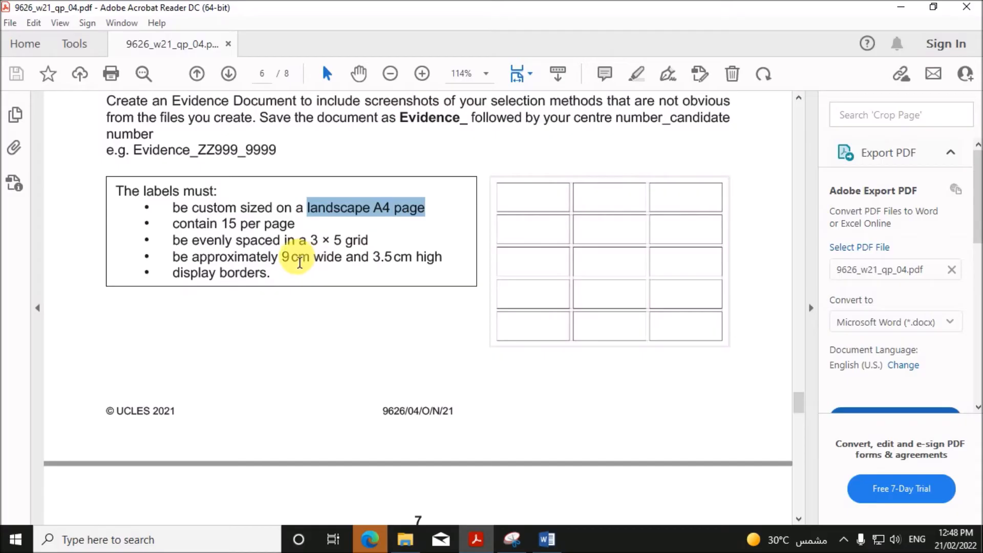
pyautogui.moveTo(373, 256); pyautogui.dragTo(442, 259)
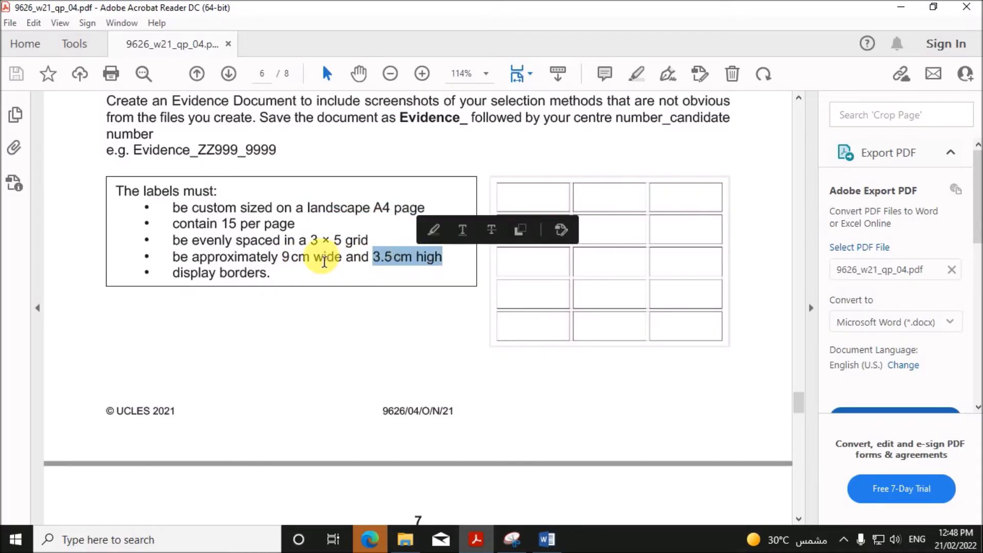
pyautogui.moveTo(281, 257); pyautogui.dragTo(314, 264)
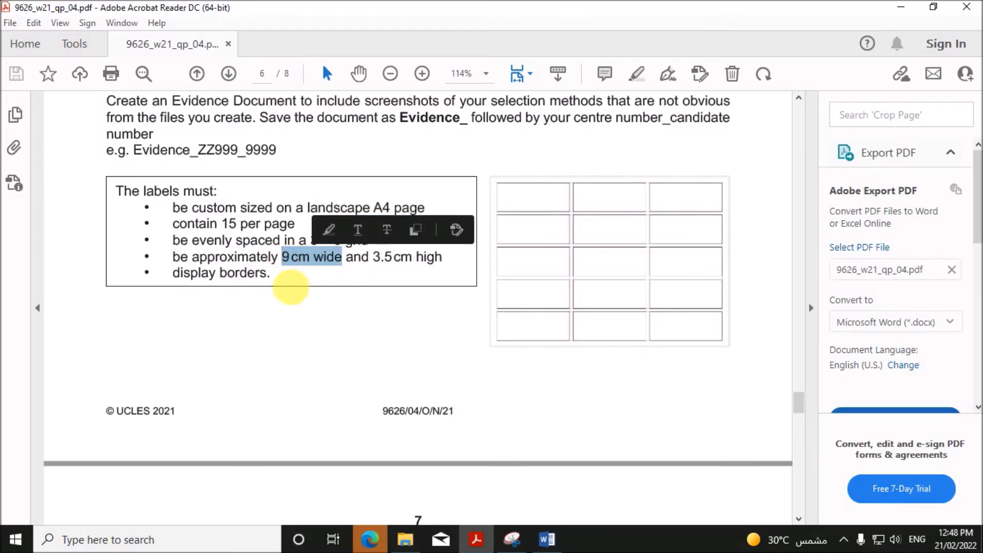
pyautogui.click(547, 539)
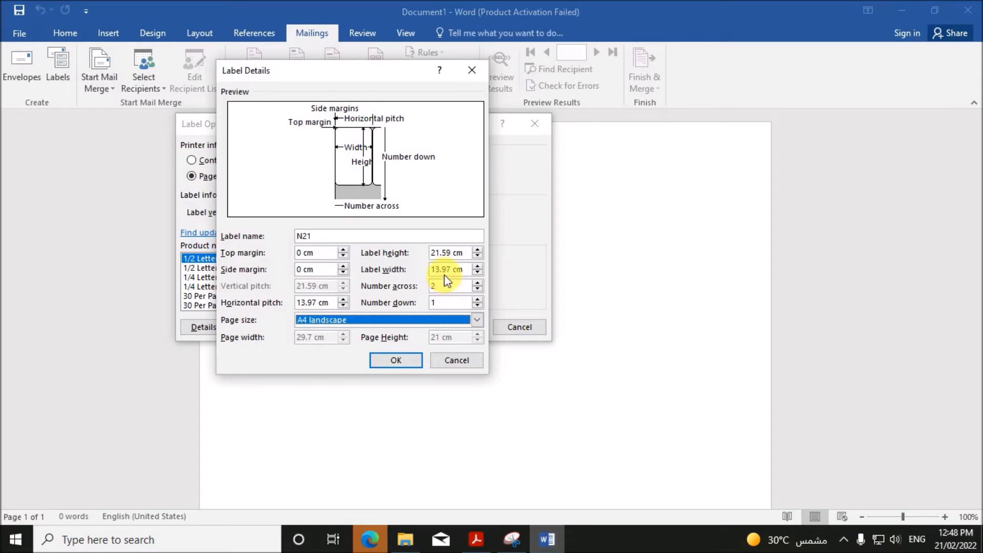
pyautogui.moveTo(451, 253); pyautogui.dragTo(384, 246)
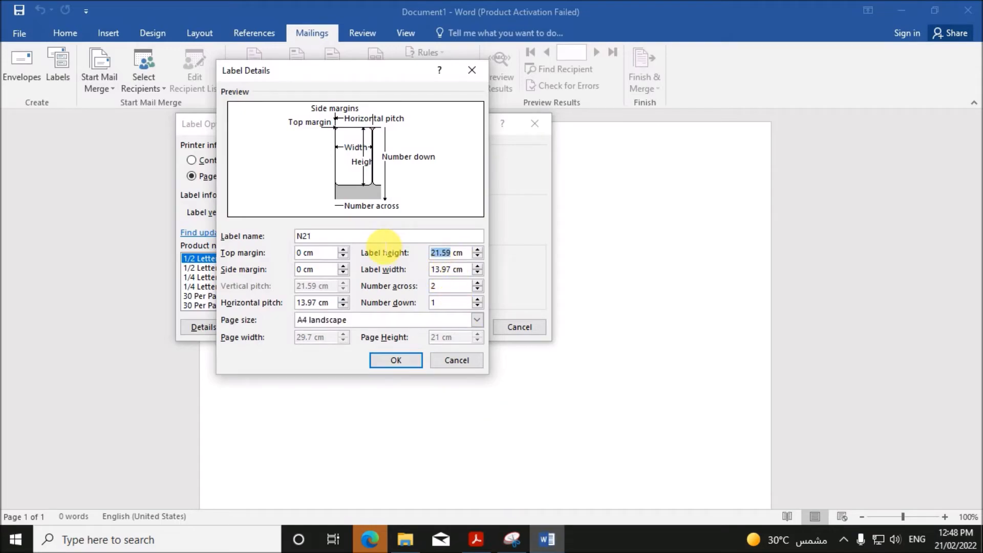
pyautogui.write('3.')
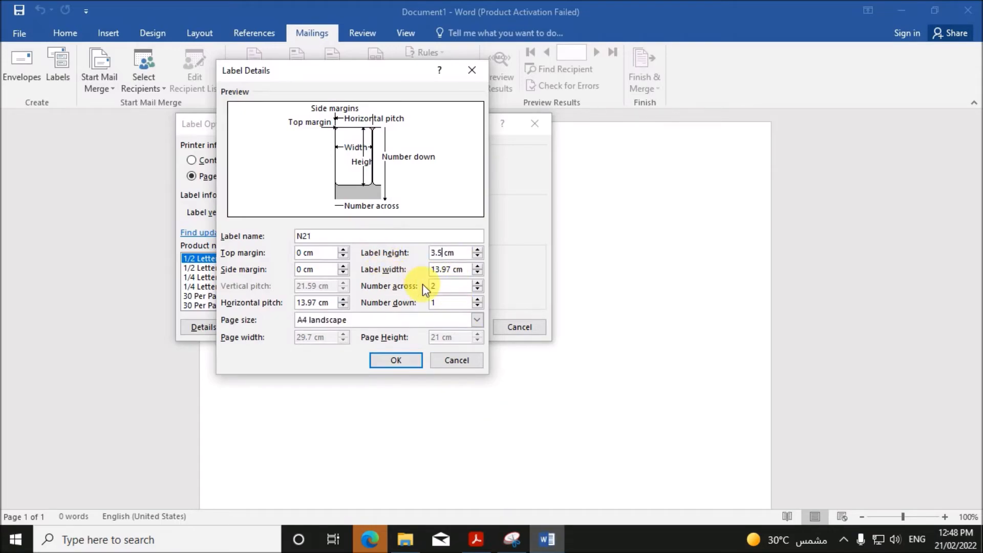
pyautogui.click(450, 290)
pyautogui.moveTo(450, 270); pyautogui.dragTo(432, 274)
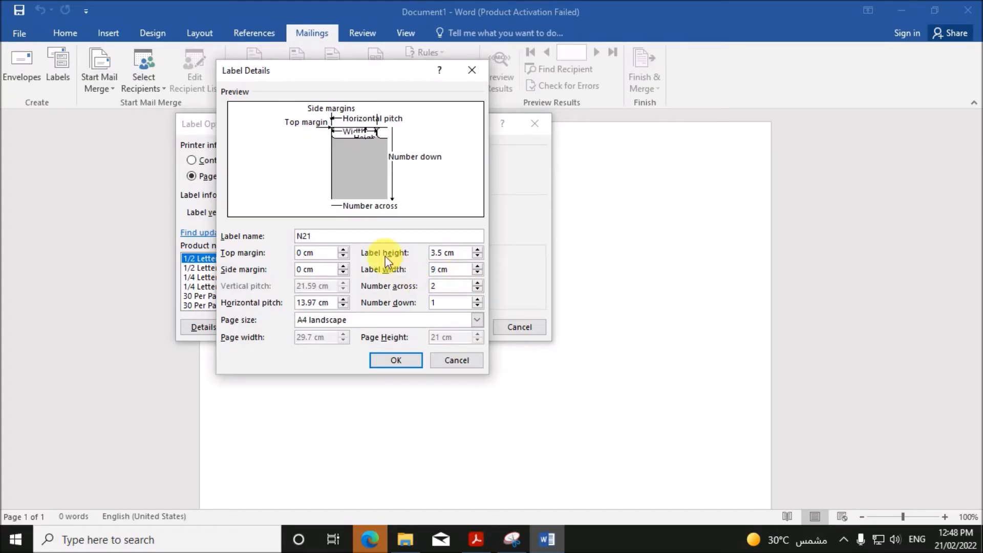
# Step: Set the label grid to 3 across and 5 down, keeping the A4 landscape page size
pyautogui.click(443, 291)
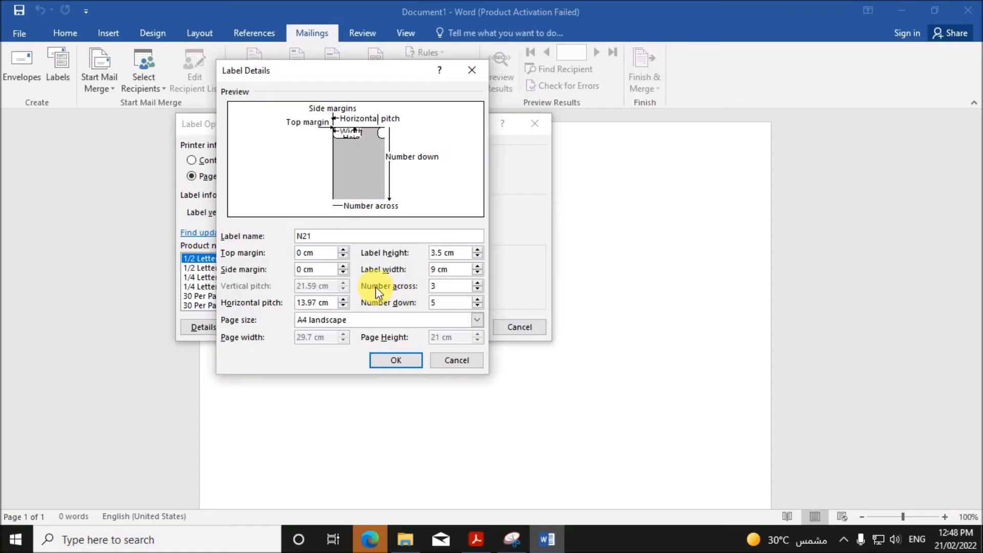
pyautogui.click(434, 318)
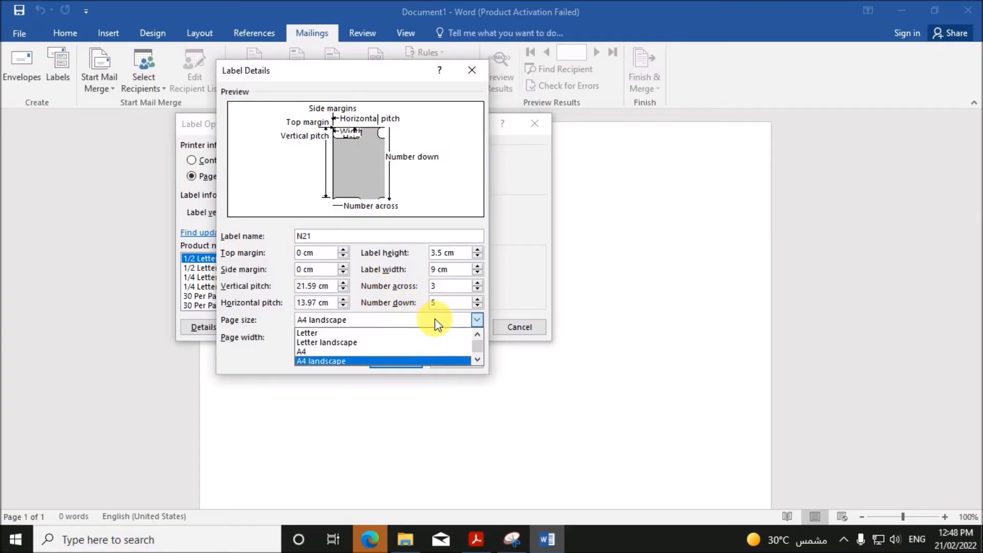
pyautogui.click(363, 318)
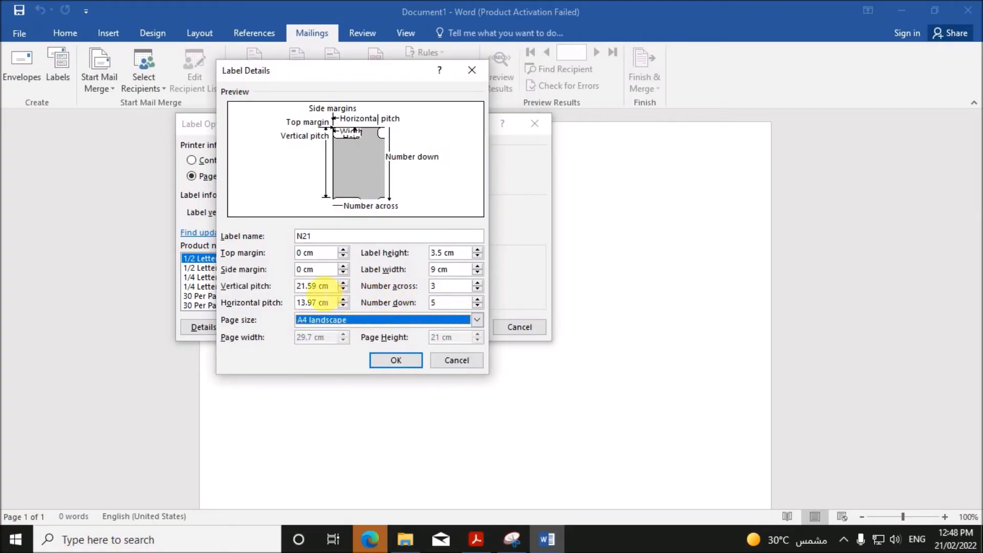
# Step: Set the vertical pitch to 3.5 cm and horizontal pitch to 9 cm, and apply the custom label to the document
pyautogui.click(320, 289)
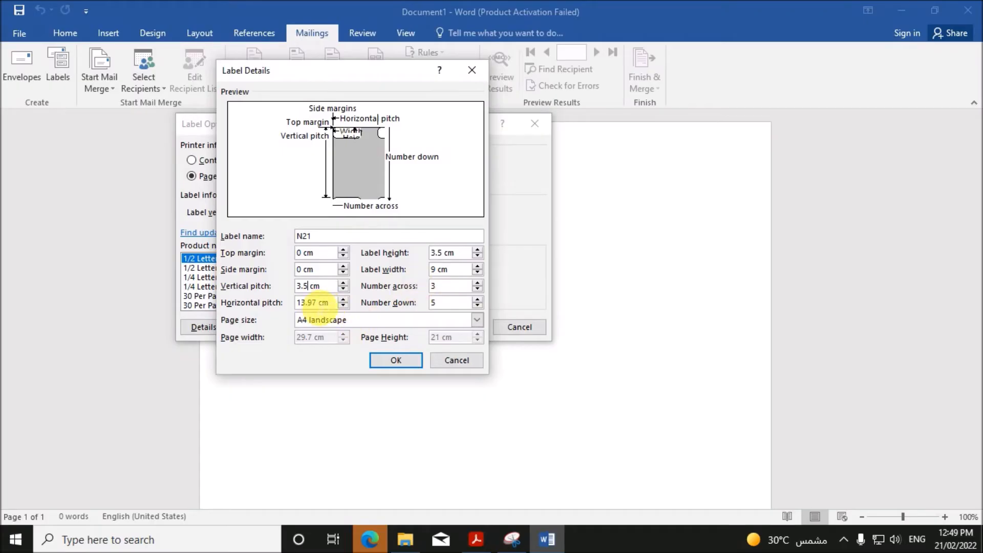
pyautogui.doubleClick(307, 303)
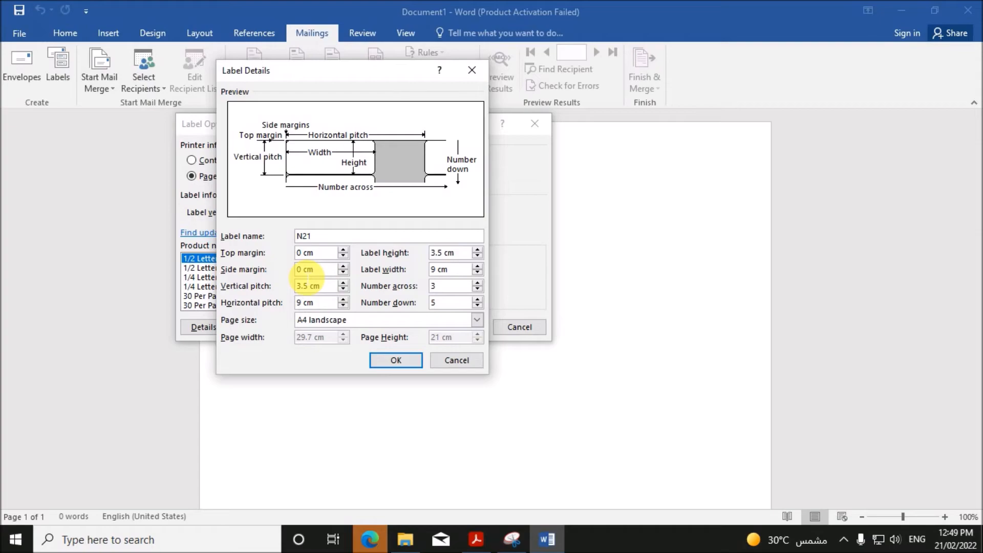
pyautogui.write('9')
pyautogui.click(377, 359)
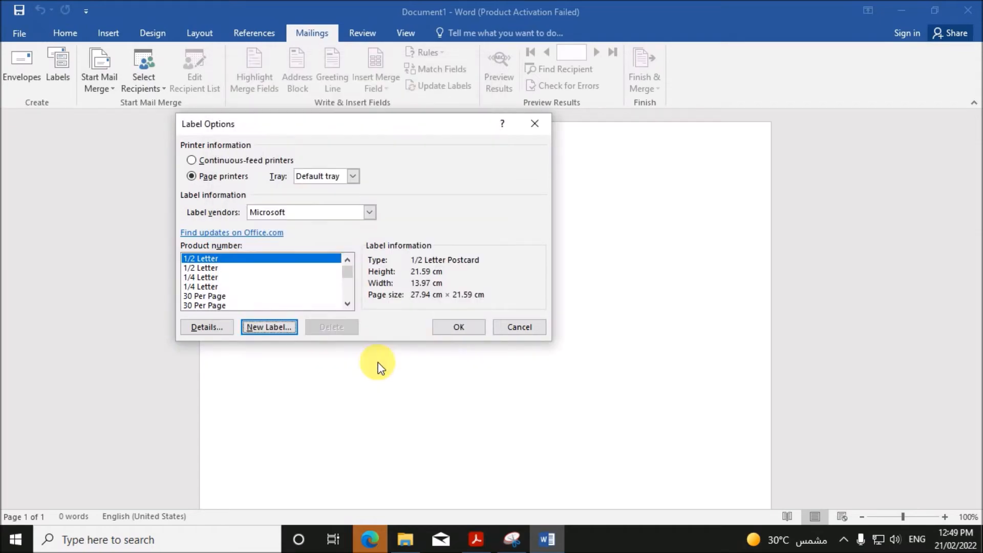
pyautogui.click(461, 327)
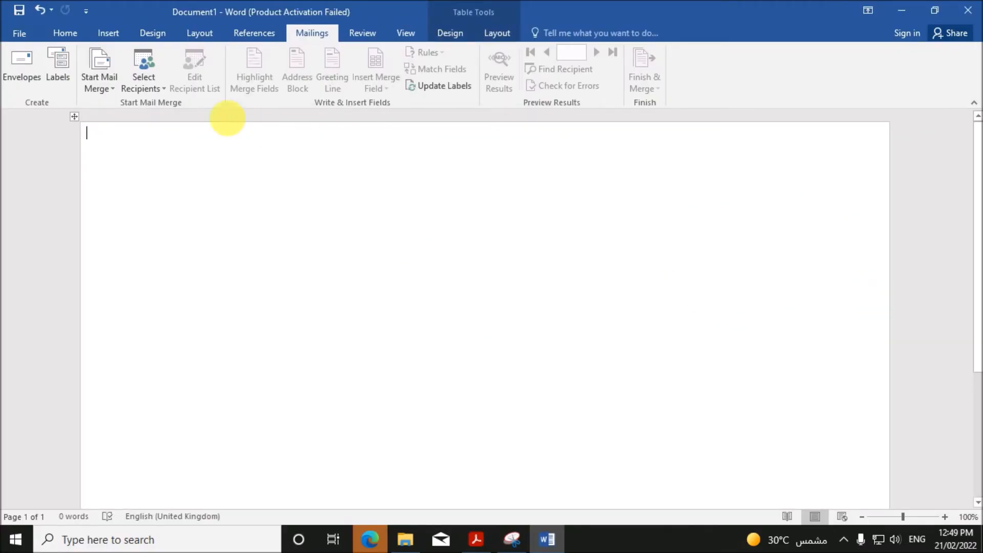
# Step: Apply all borders to the entire label table
pyautogui.click(75, 118)
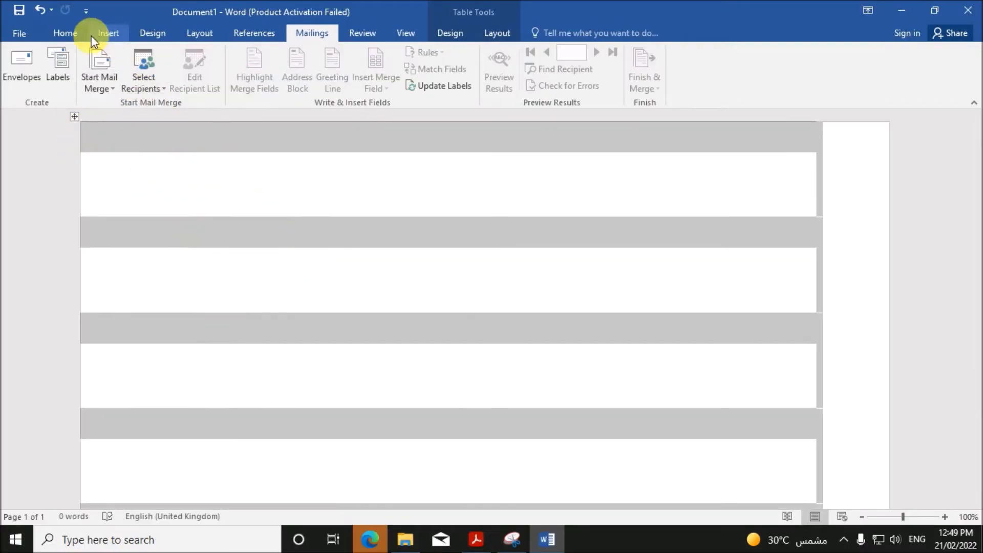
pyautogui.click(74, 33)
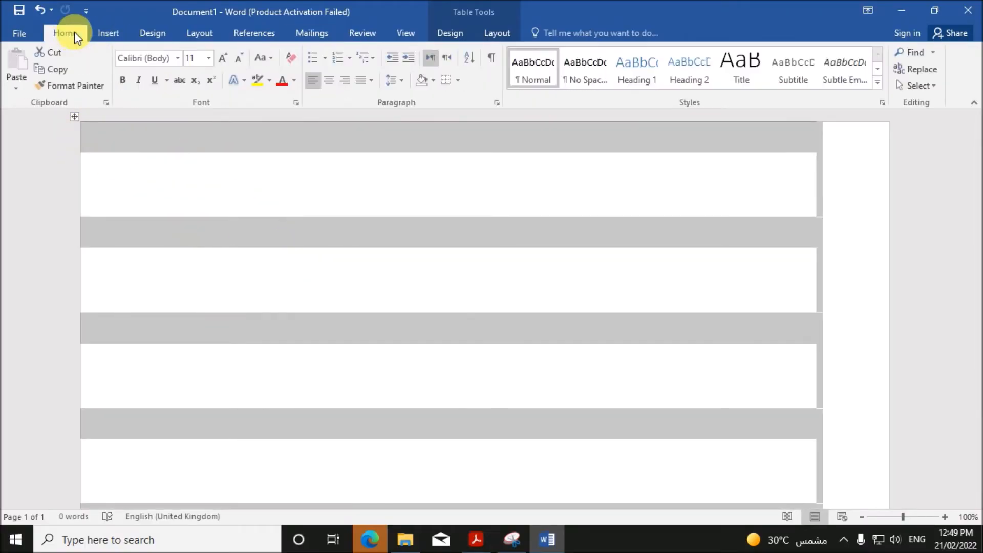
pyautogui.click(457, 81)
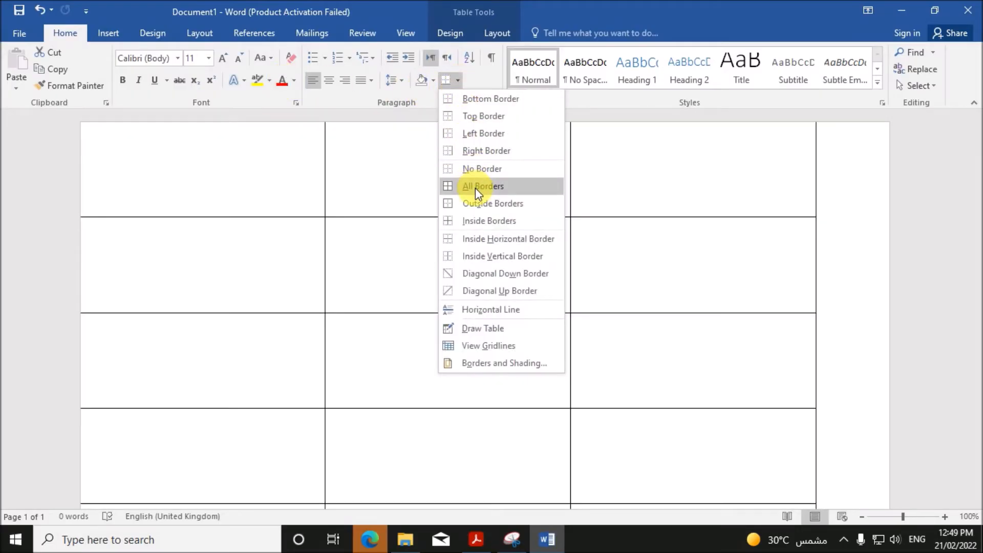
pyautogui.click(476, 190)
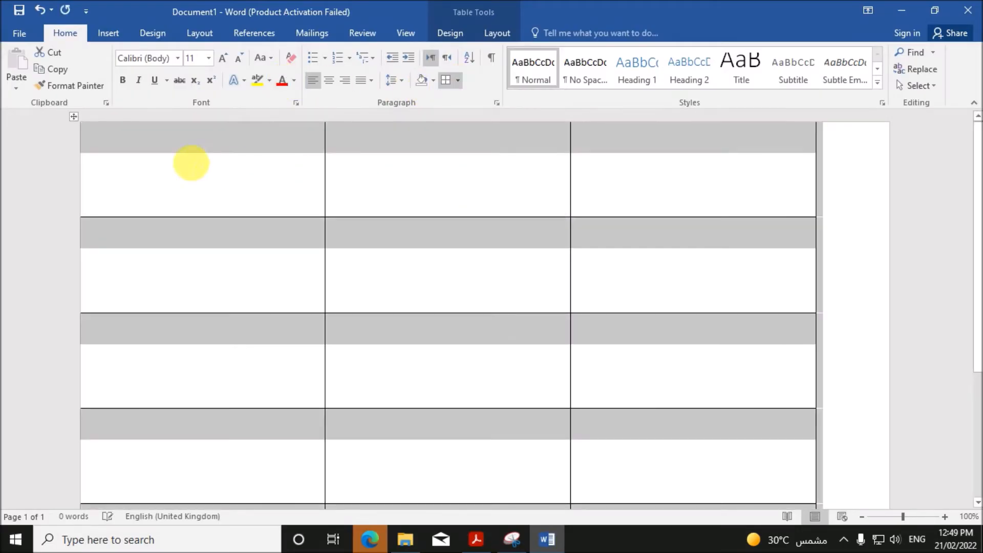
# Step: Show the ruler and move the label grid in from the page edges, with a left margin about 1 cm and top margin about 0.7 cm
pyautogui.click(404, 31)
pyautogui.click(169, 53)
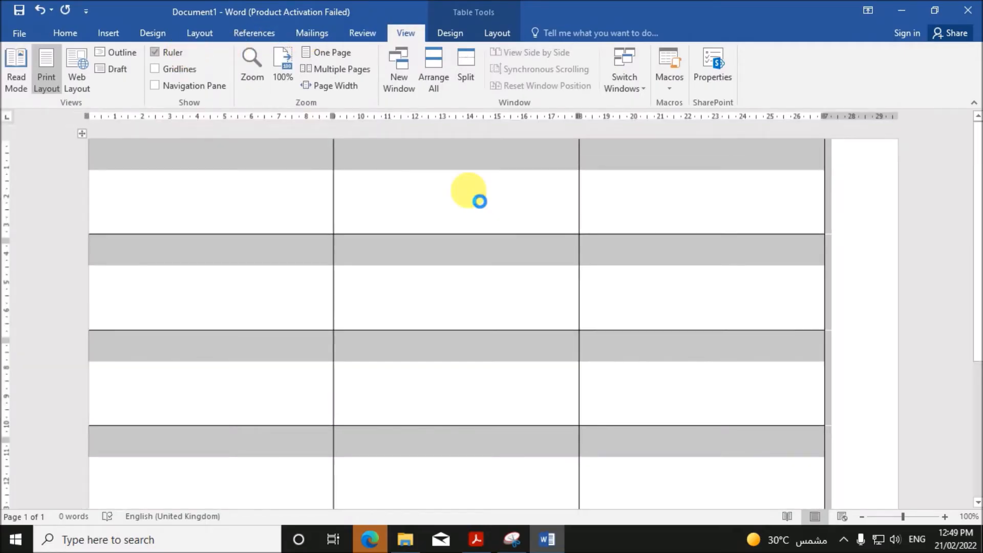
pyautogui.click(868, 248)
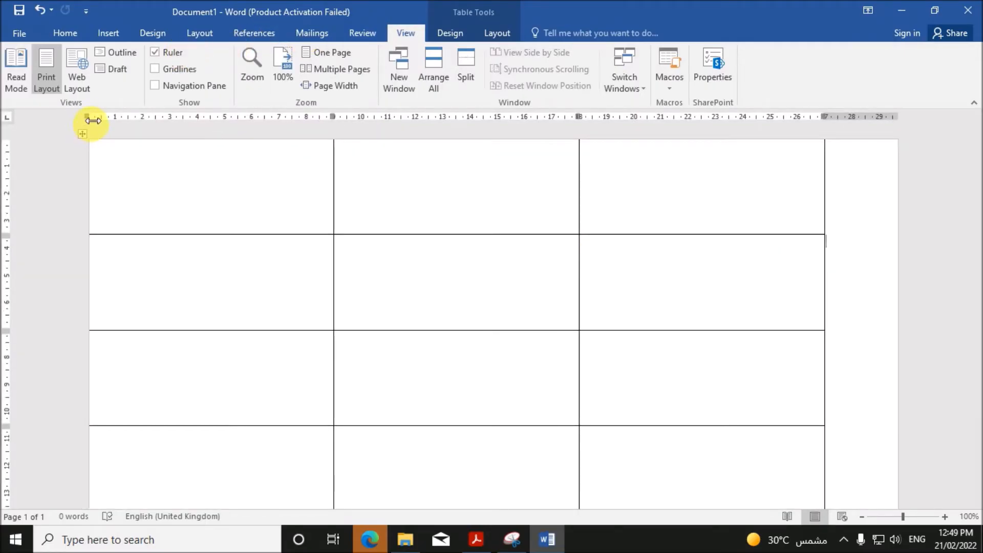
pyautogui.moveTo(96, 120); pyautogui.dragTo(107, 122)
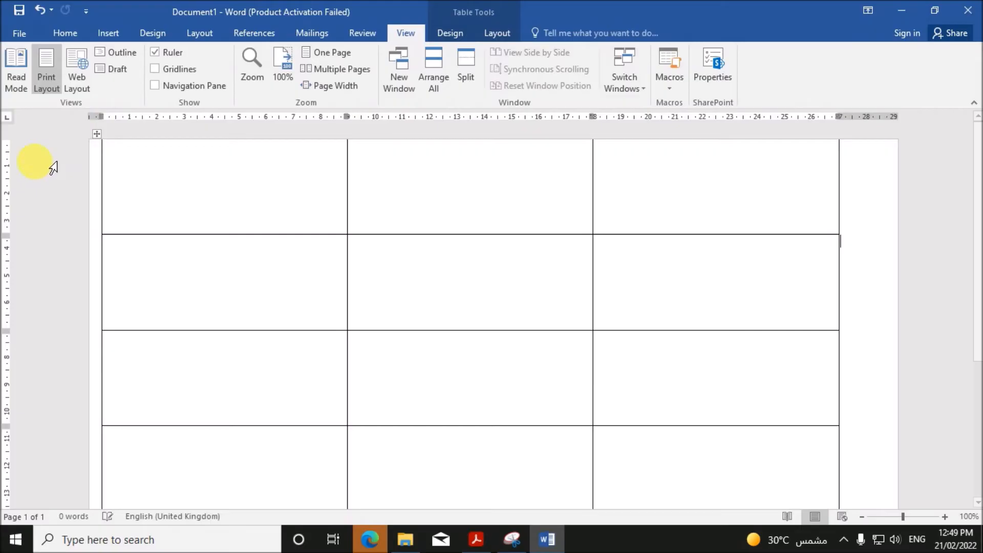
pyautogui.moveTo(11, 144); pyautogui.dragTo(8, 159)
pyautogui.scroll(-5, 553, 333)
pyautogui.scroll(5, 546, 329)
pyautogui.moveTo(109, 113); pyautogui.dragTo(122, 114)
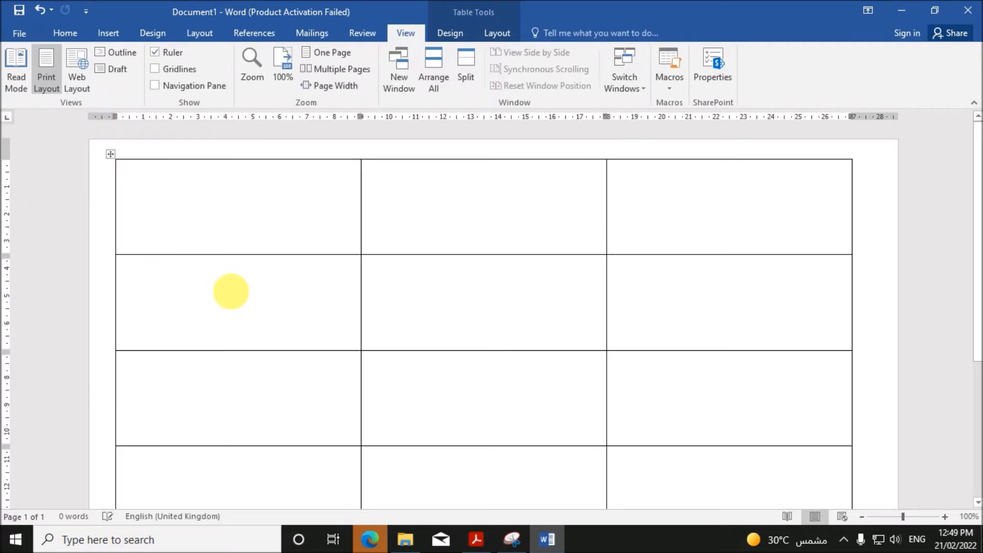
pyautogui.scroll(-5, 230, 290)
pyautogui.scroll(5, 408, 344)
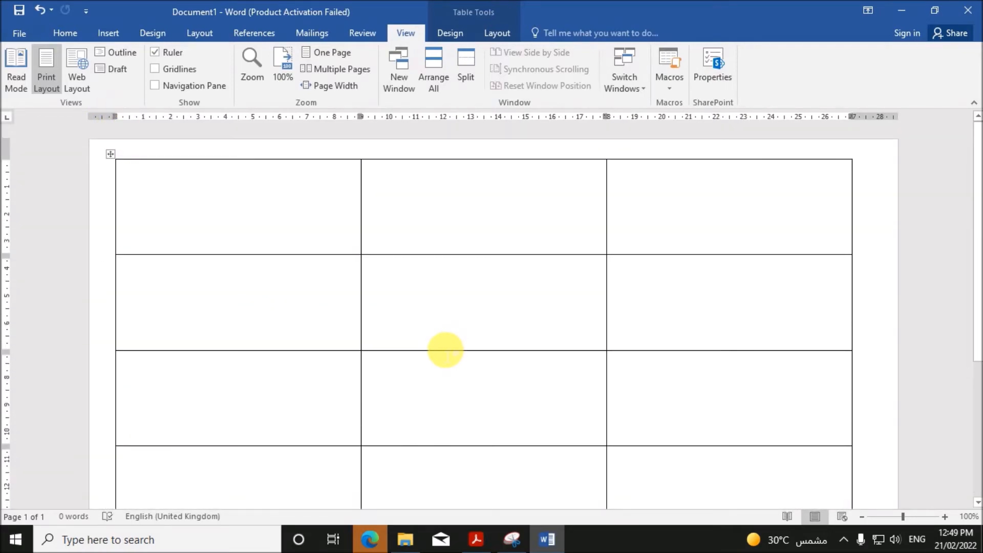
# Step: Switch to the exam paper in Acrobat Reader and read the required layout of the sterile bandage labels on page 7
pyautogui.click(476, 539)
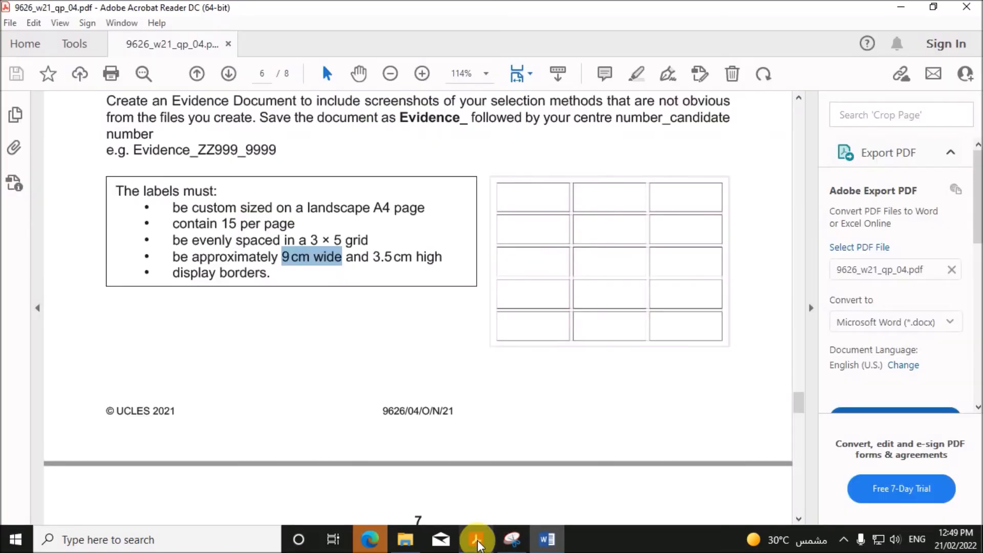
pyautogui.scroll(-8, 441, 435)
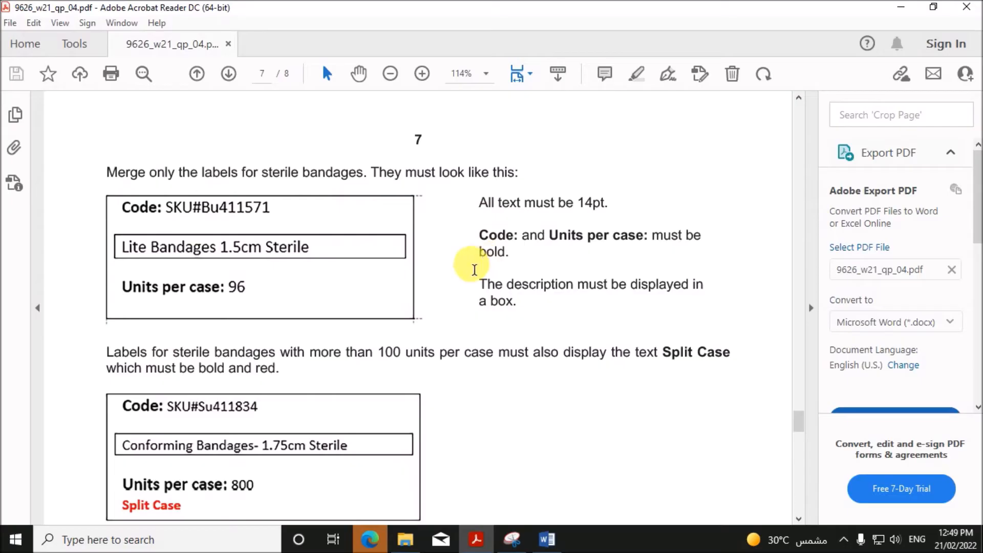
pyautogui.moveTo(106, 173); pyautogui.dragTo(516, 188)
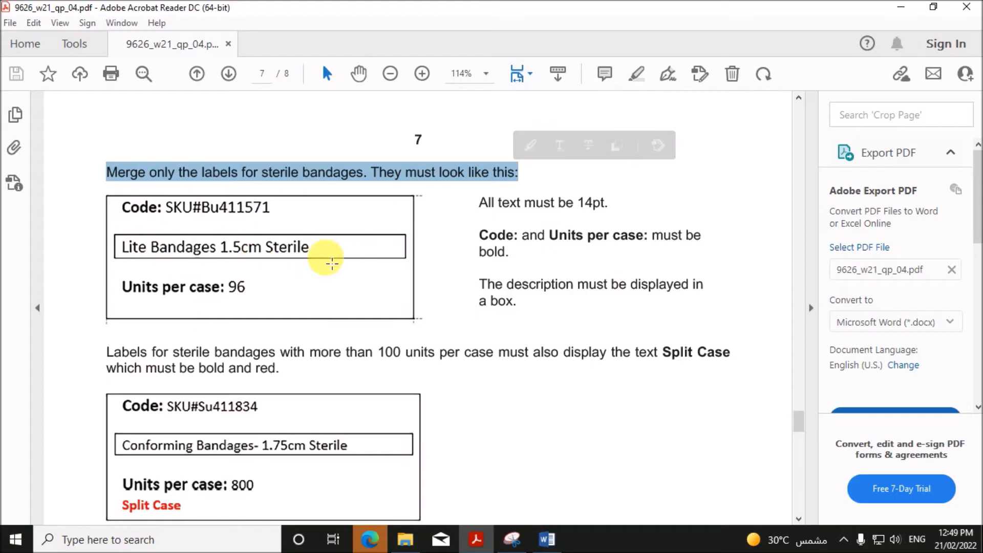
# Step: Return to Word and link the labels to the existing recipient list SuppliesData_ZZ123_1234 from the Examination folder, using table Sheet1$ with column headers
pyautogui.click(546, 539)
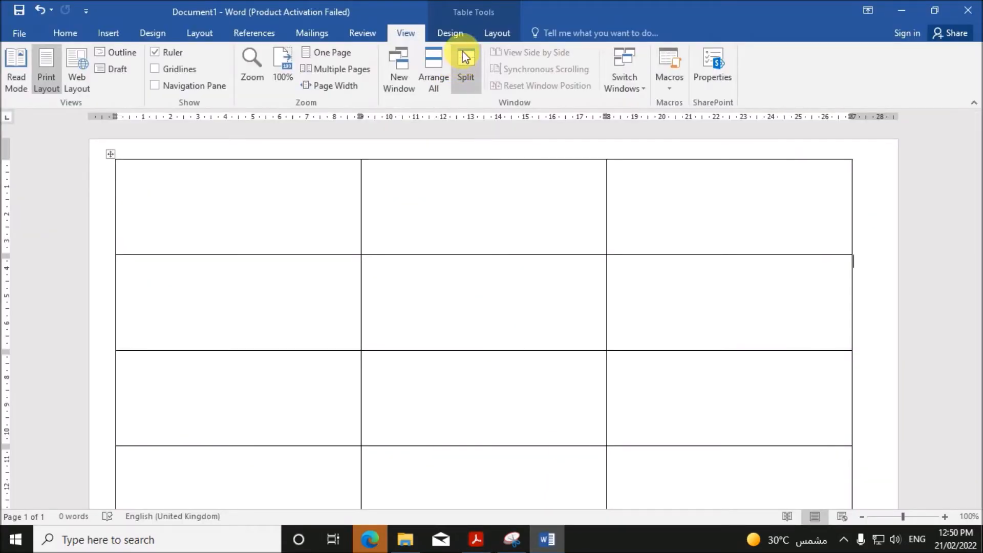
pyautogui.click(321, 31)
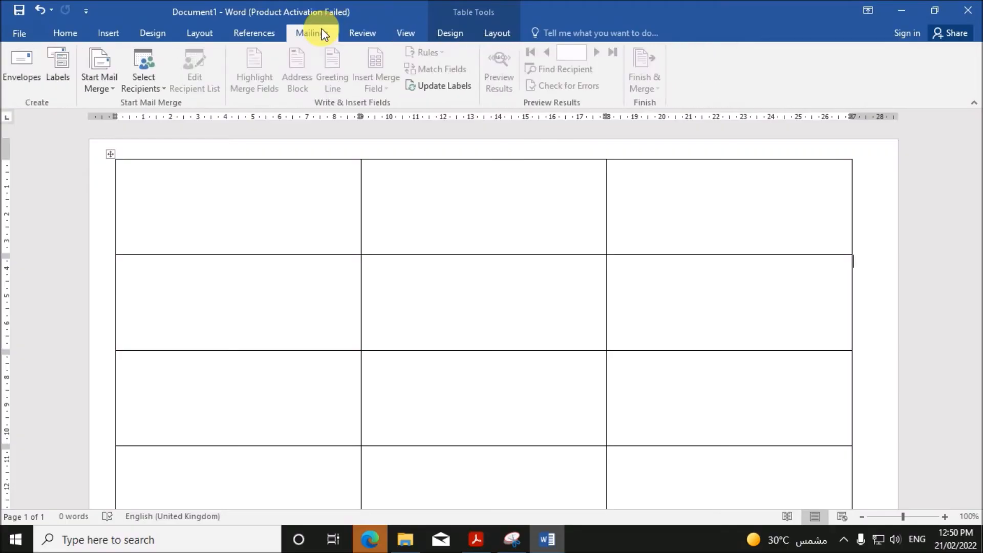
pyautogui.click(162, 91)
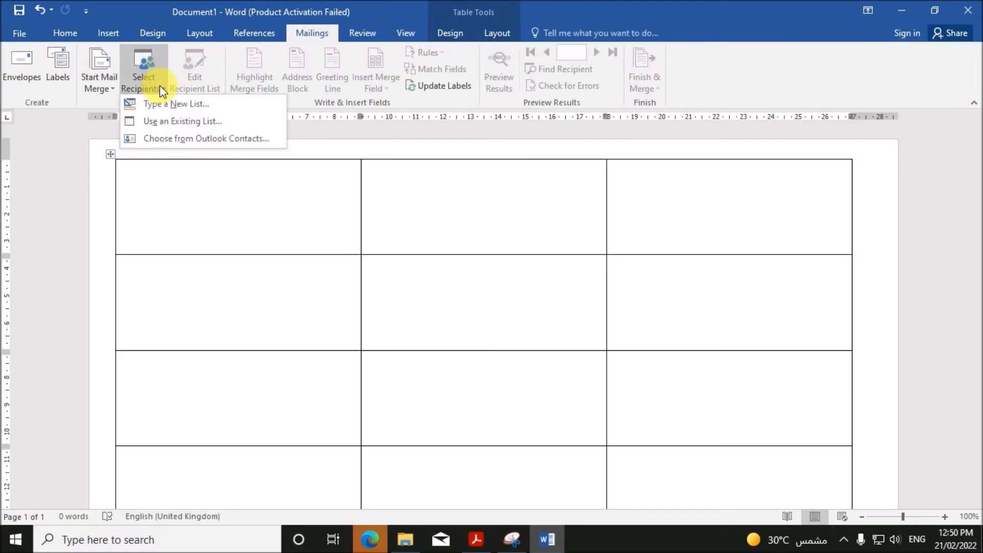
pyautogui.click(179, 121)
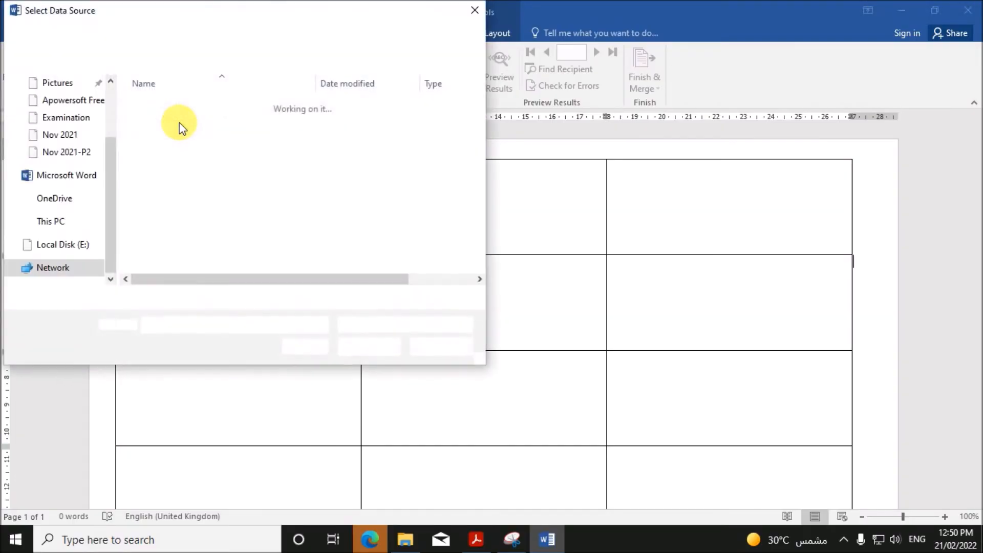
pyautogui.click(94, 121)
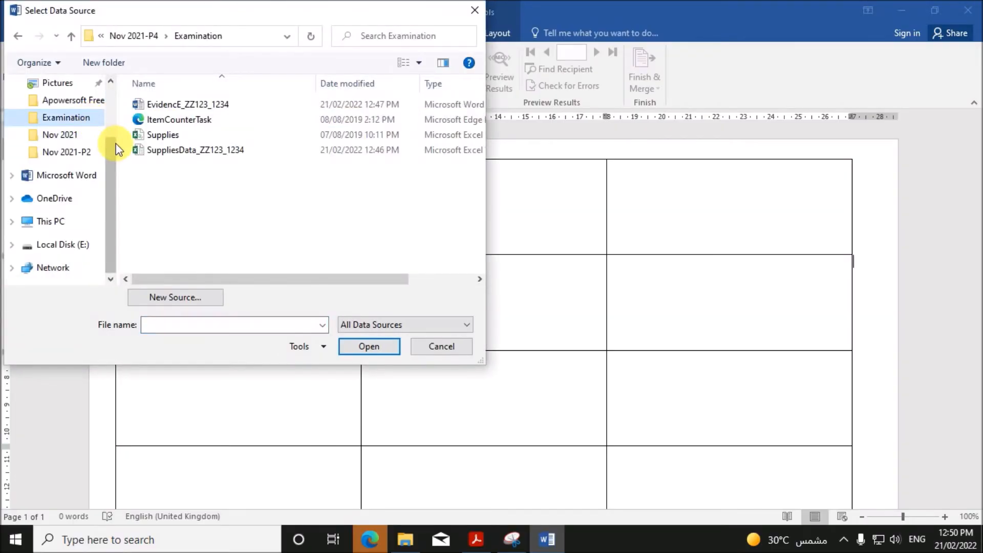
pyautogui.click(194, 150)
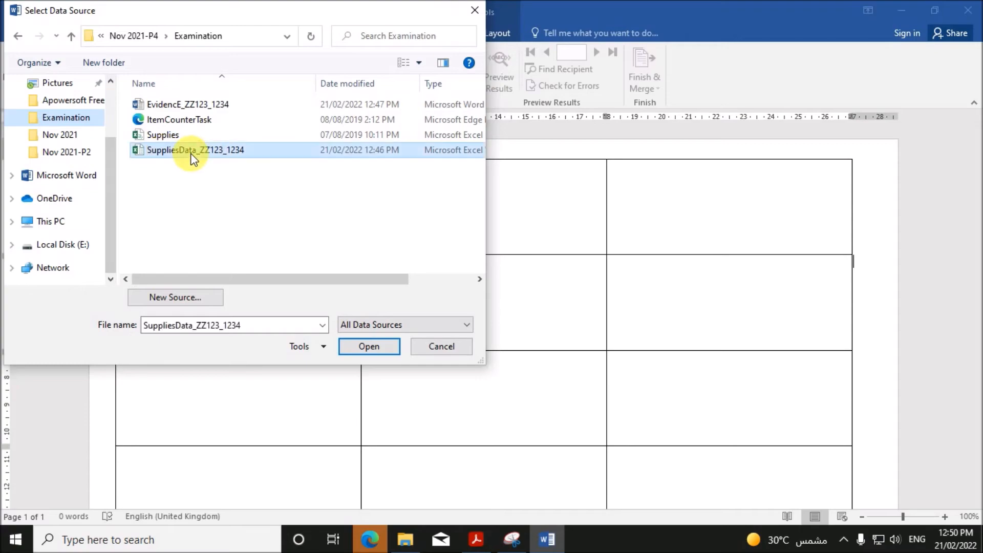
pyautogui.click(380, 346)
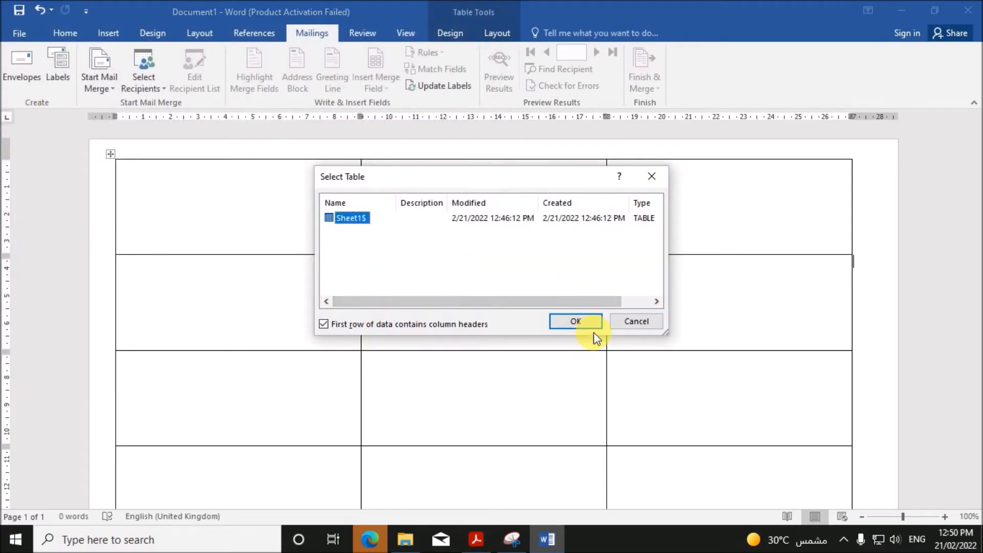
pyautogui.click(587, 321)
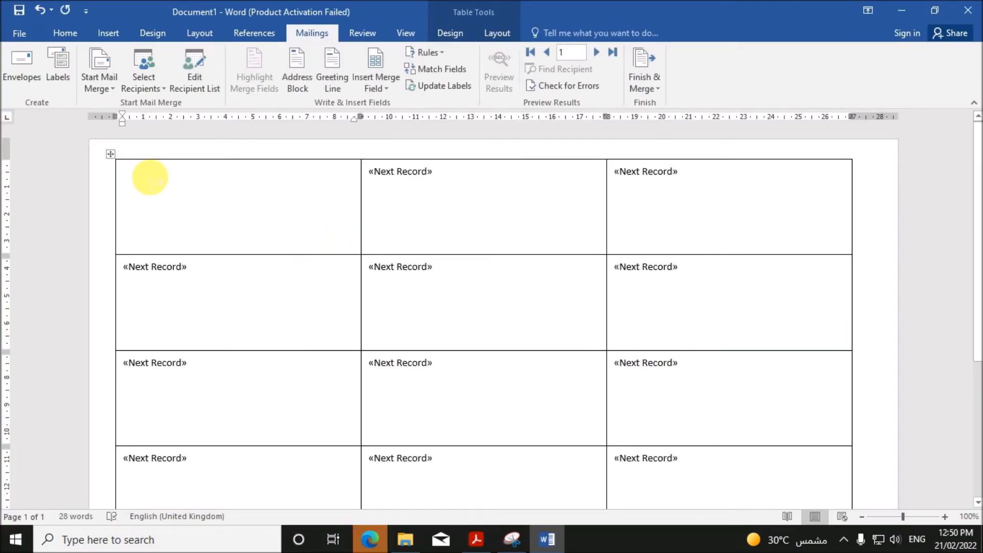
# Step: Check the code line in the exam paper, and enter "Code : " followed by the Stock_code merge field in the first label
pyautogui.click(476, 539)
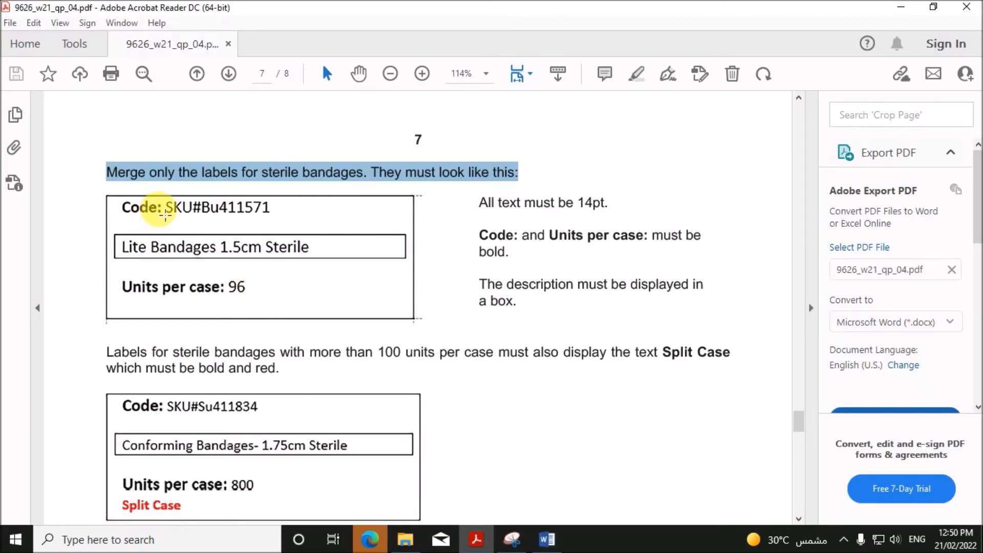
pyautogui.click(111, 195)
pyautogui.doubleClick(131, 208)
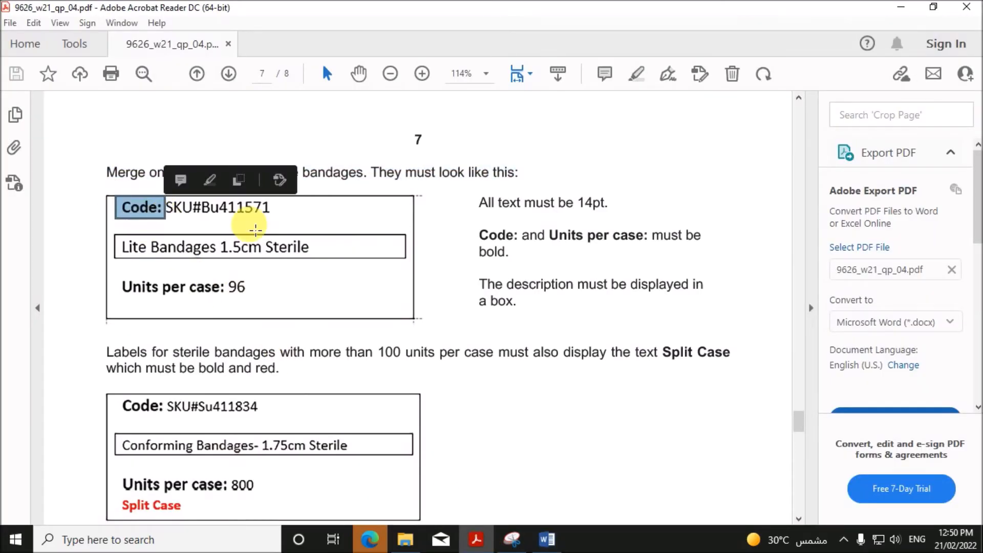
pyautogui.click(547, 538)
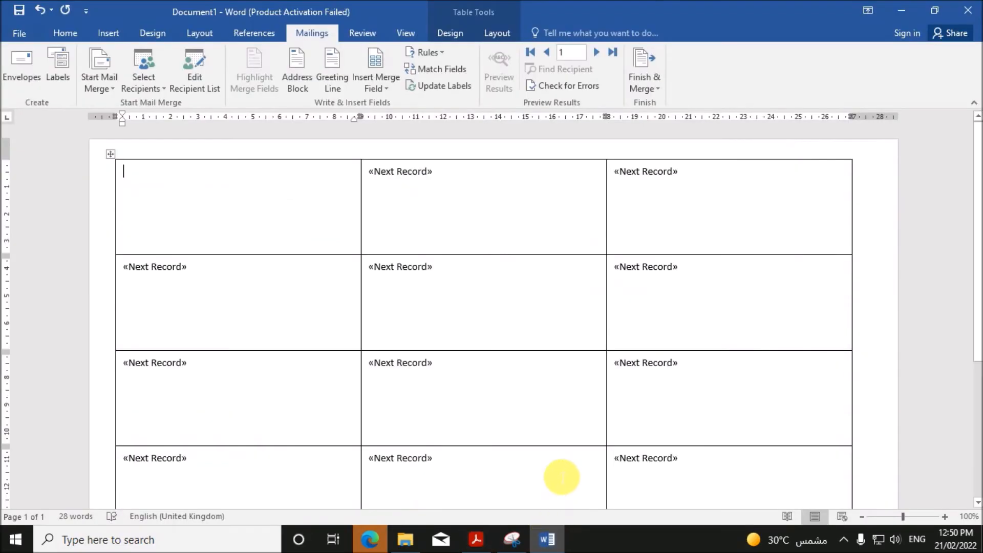
pyautogui.write('Code:')
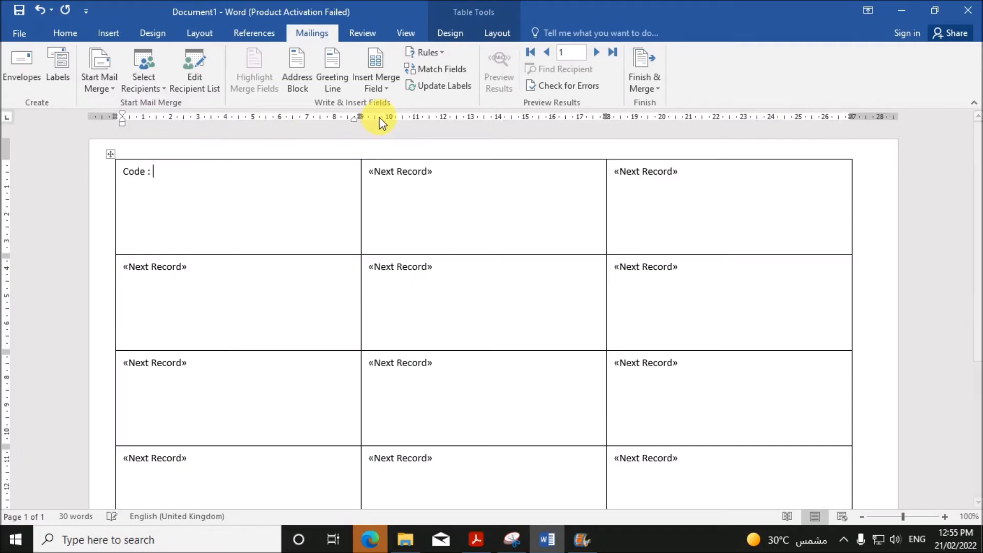
pyautogui.click(385, 85)
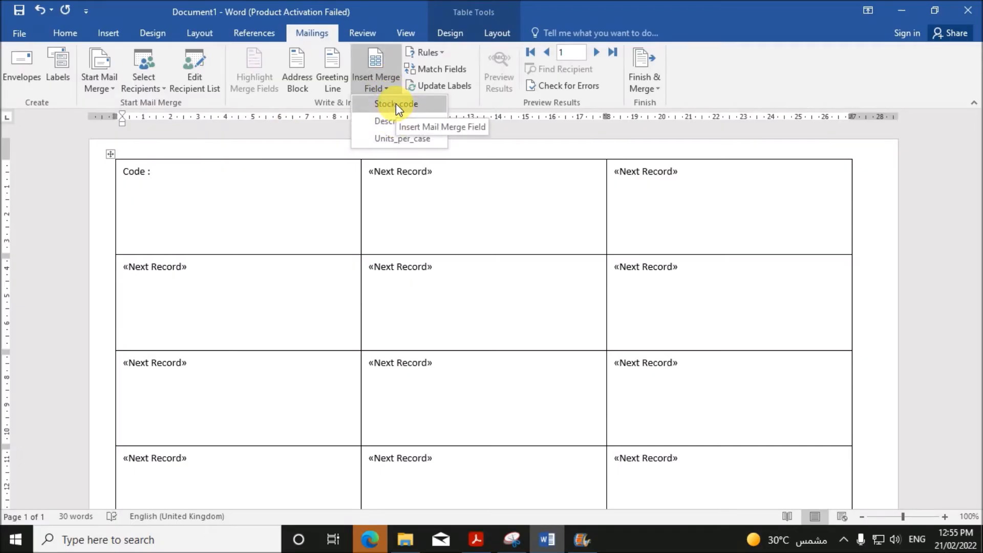
pyautogui.click(395, 103)
pyautogui.press('Return')
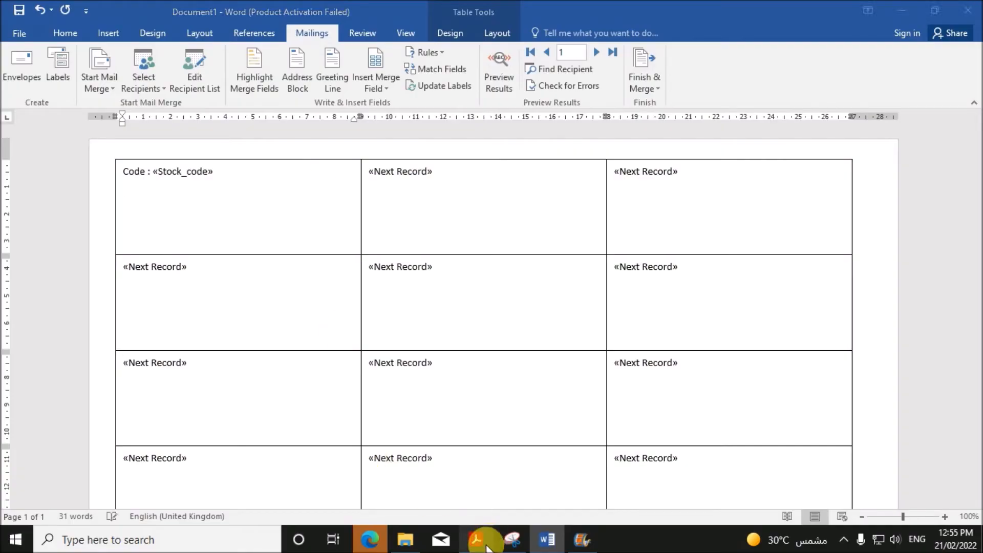
# Step: Check the sample label in the exam paper and insert the Description merge field on the second line of the first label
pyautogui.click(485, 544)
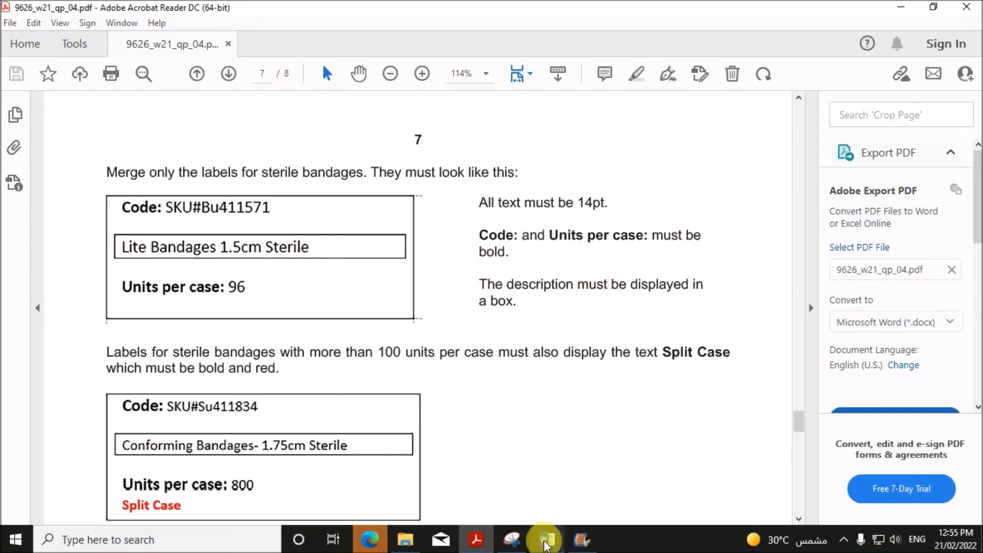
pyautogui.click(546, 539)
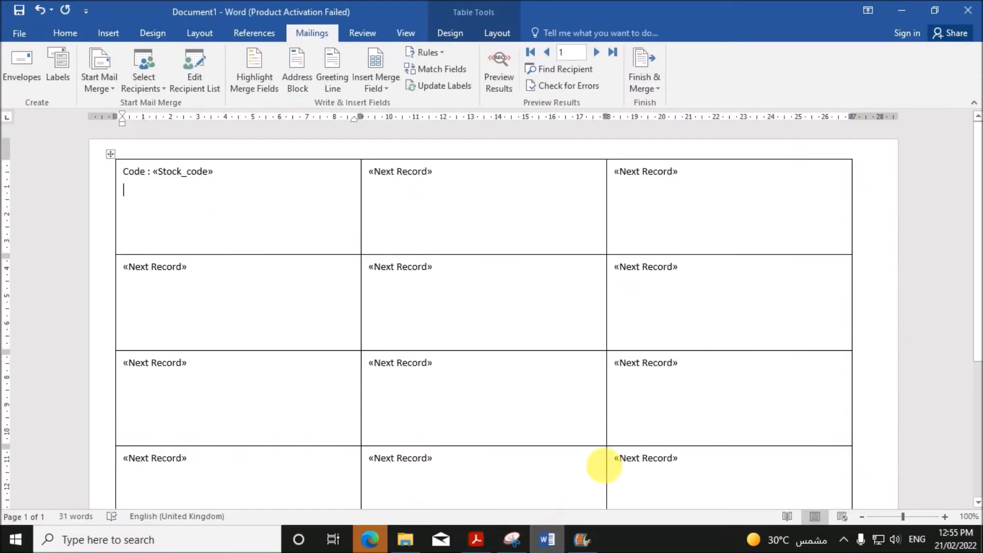
pyautogui.click(384, 90)
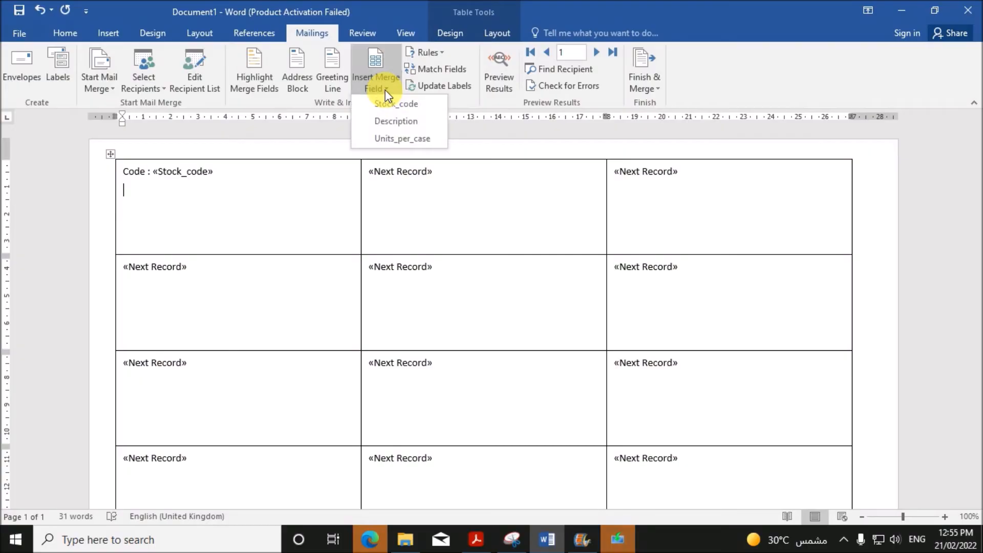
pyautogui.click(391, 122)
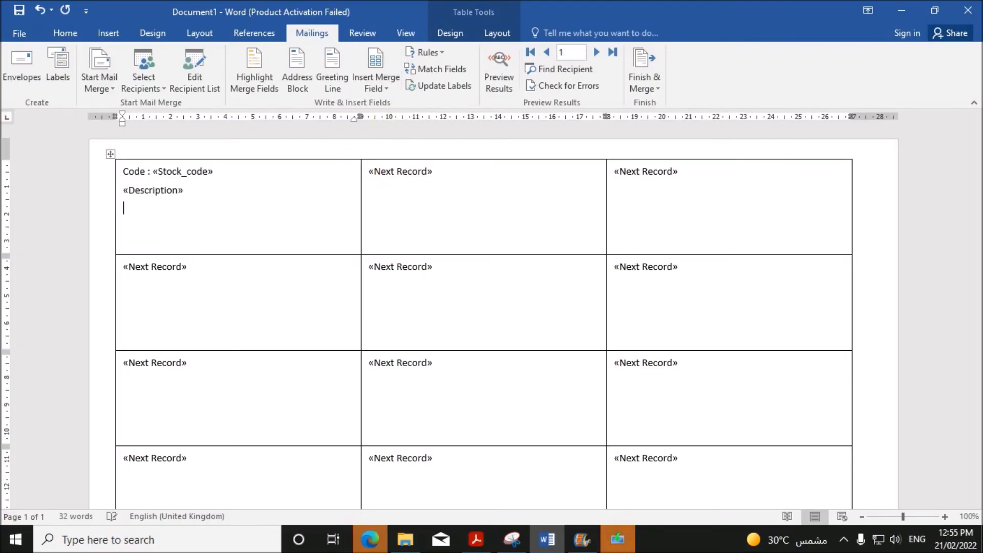
# Step: Check the exam paper for the third line, and add "Units per case : " with the Units_per_case merge field below the description
pyautogui.click(476, 541)
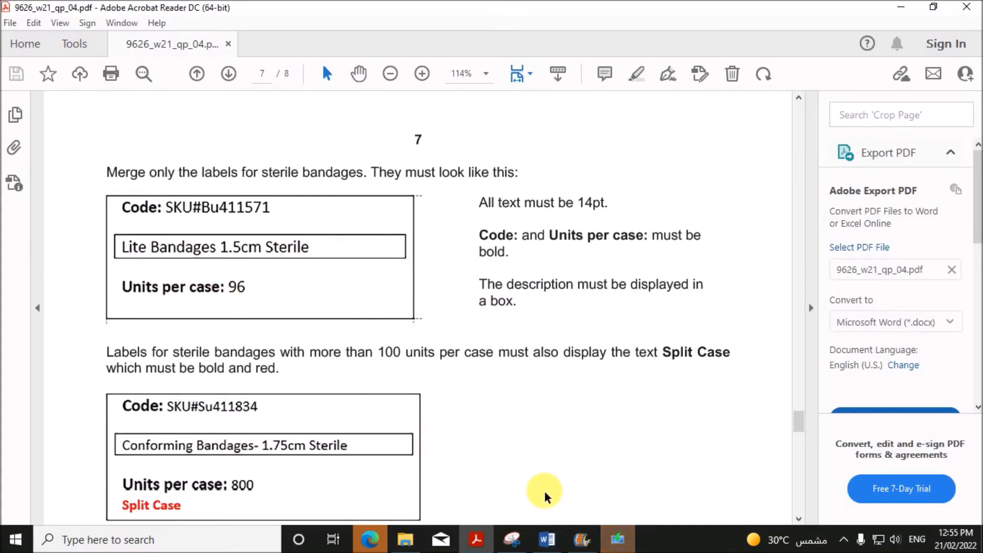
pyautogui.click(546, 539)
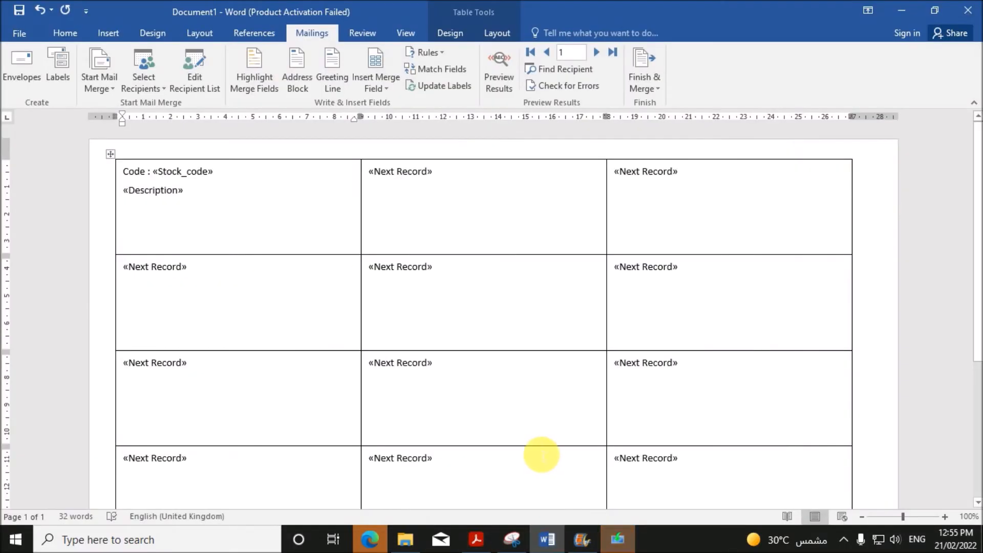
pyautogui.write('Units per case :')
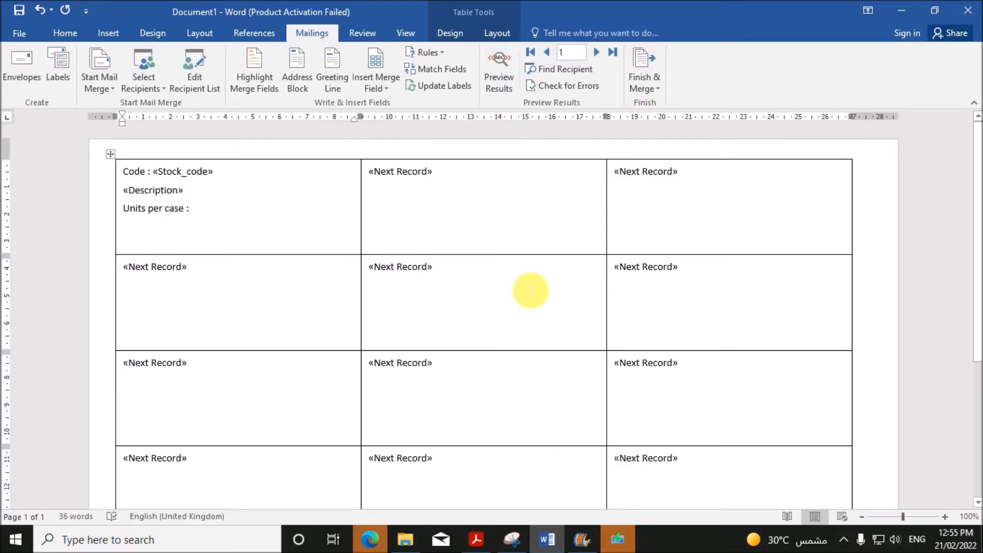
pyautogui.click(385, 85)
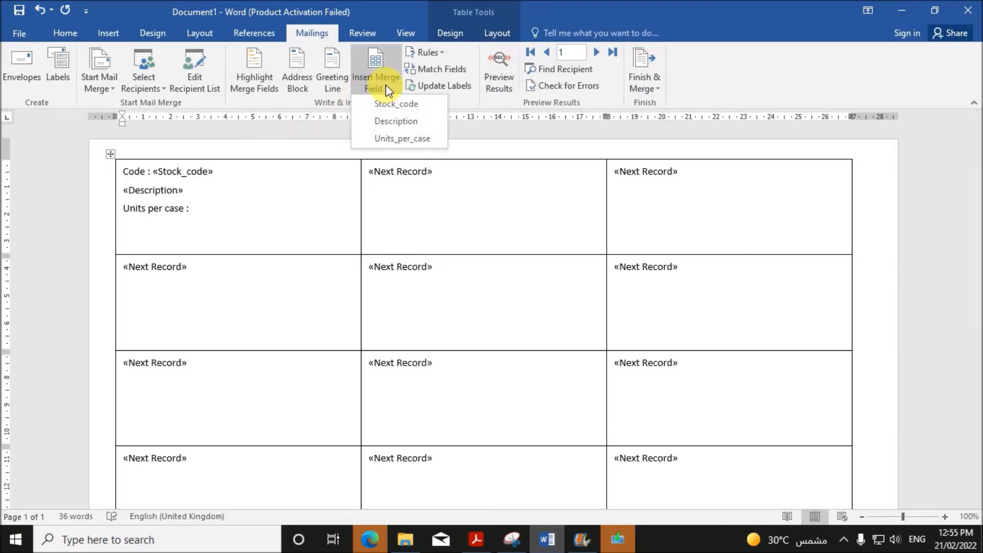
pyautogui.click(398, 142)
# Step: Check the label formatting requirements in the exam paper, and make "Code :" and "Units per case :" bold in the first label in Word
pyautogui.click(480, 544)
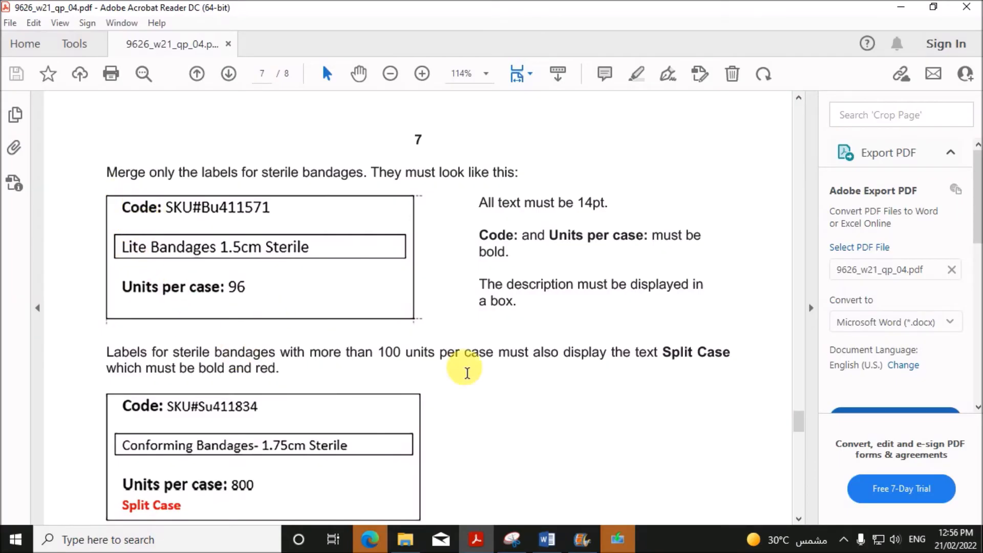
pyautogui.click(547, 539)
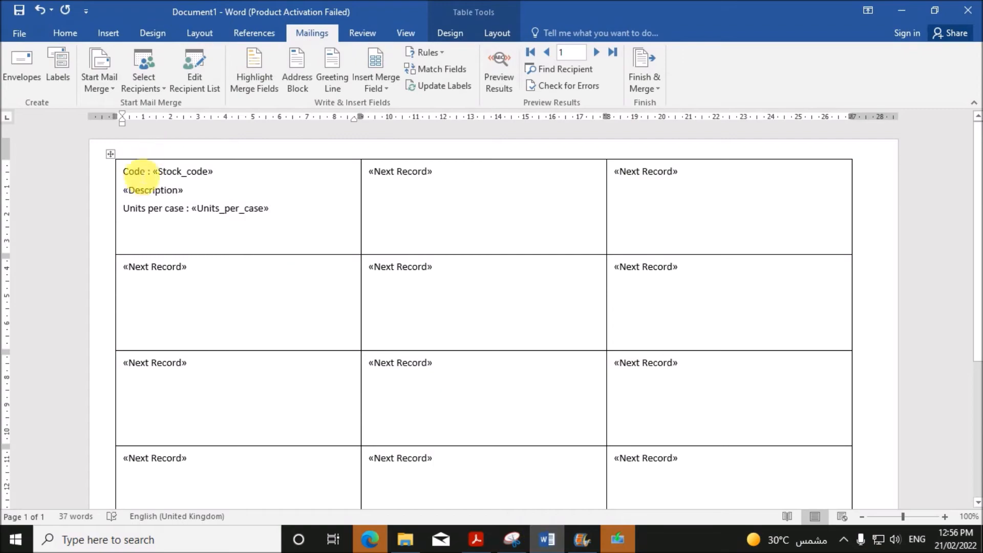
pyautogui.moveTo(153, 172); pyautogui.dragTo(125, 176)
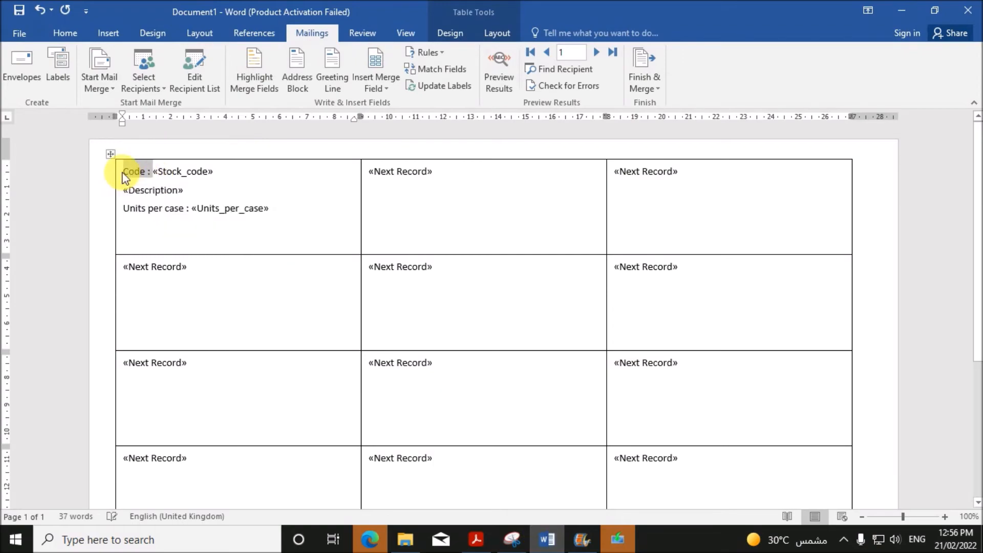
pyautogui.hotkey('ctrl', 'b')
pyautogui.moveTo(128, 209); pyautogui.dragTo(189, 210)
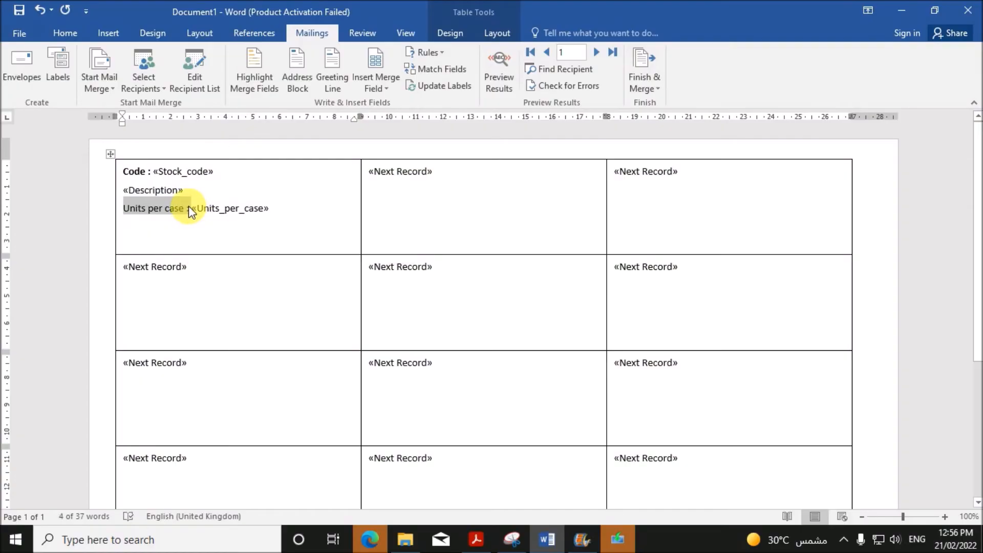
pyautogui.hotkey('ctrl', 'b')
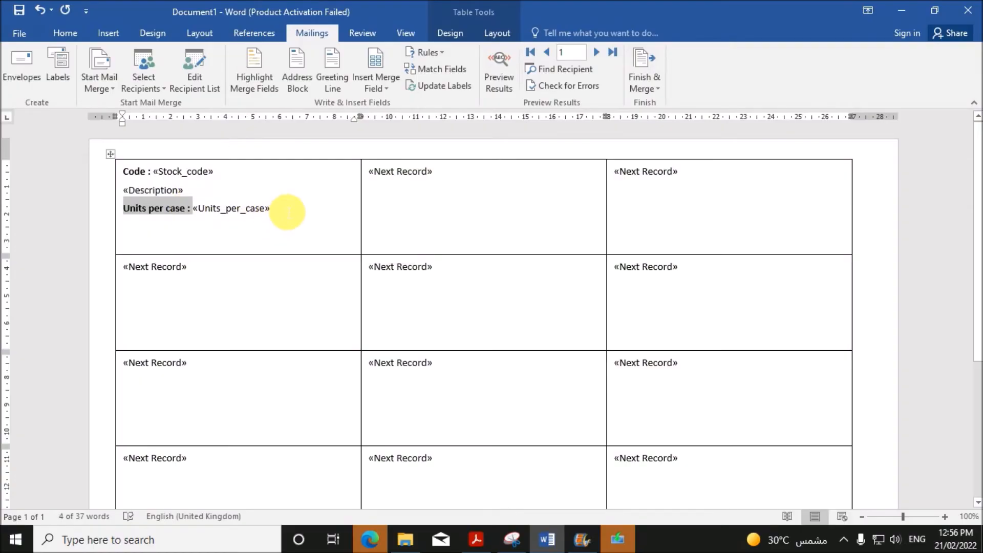
pyautogui.click(287, 212)
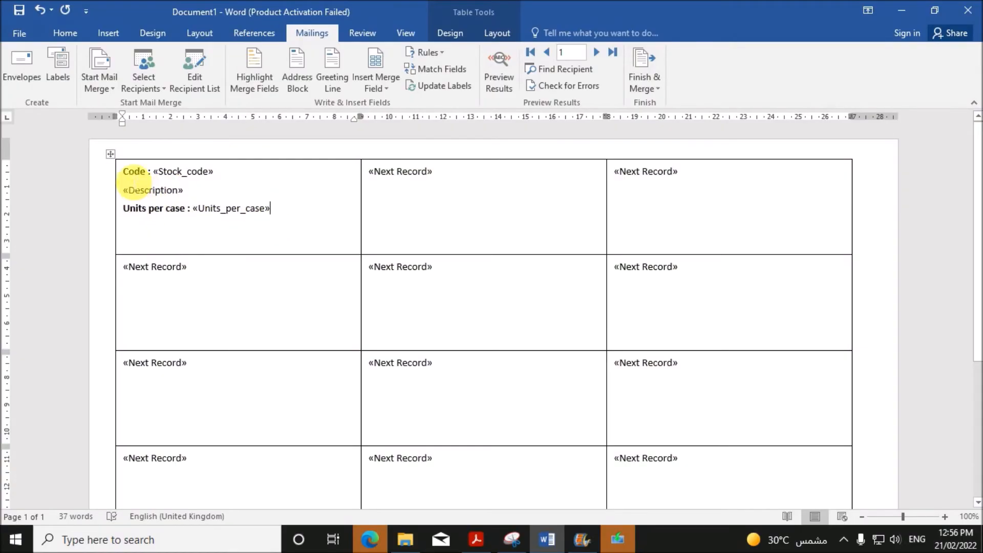
# Step: Draw a rectangle about 8.07 cm wide and 0.85 cm high over the description line of the first label
pyautogui.click(106, 33)
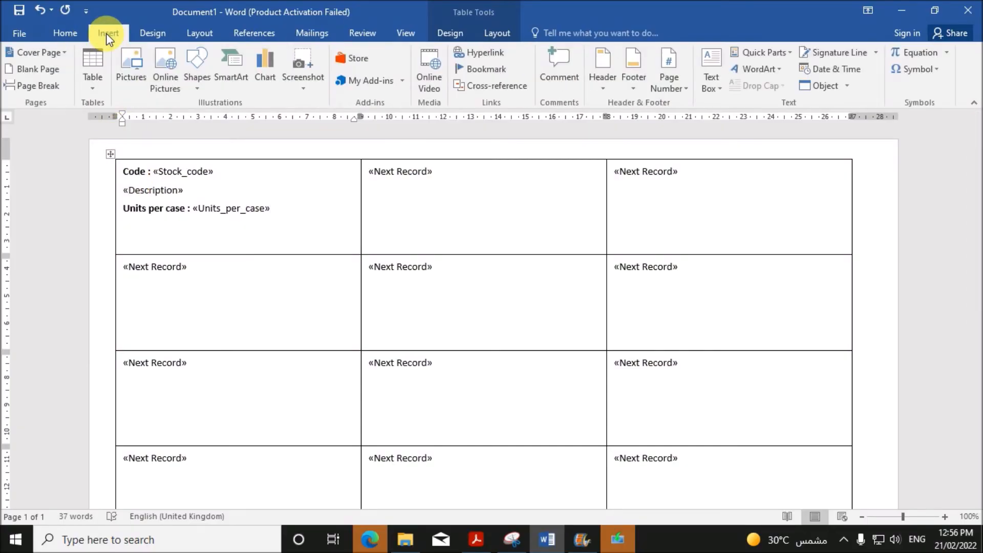
pyautogui.click(199, 82)
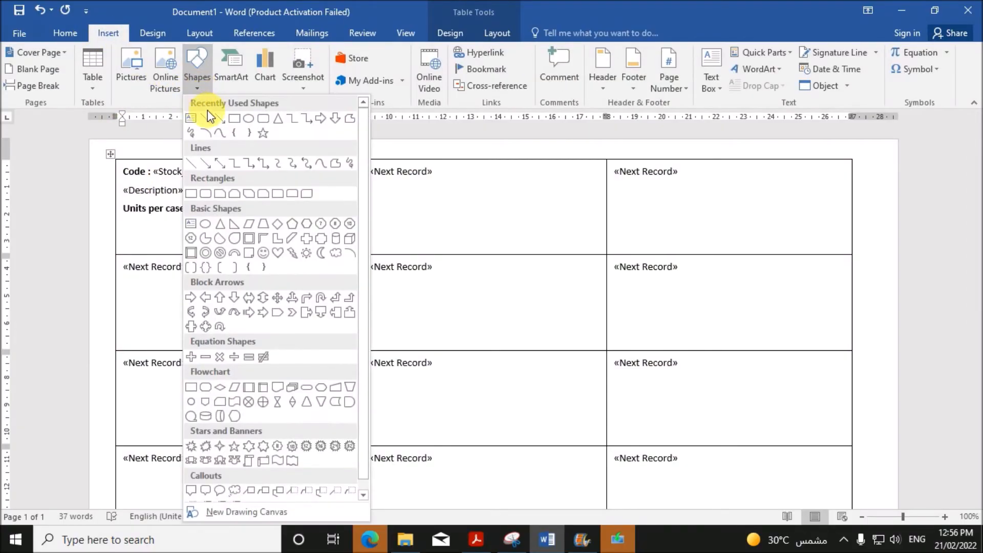
pyautogui.click(234, 121)
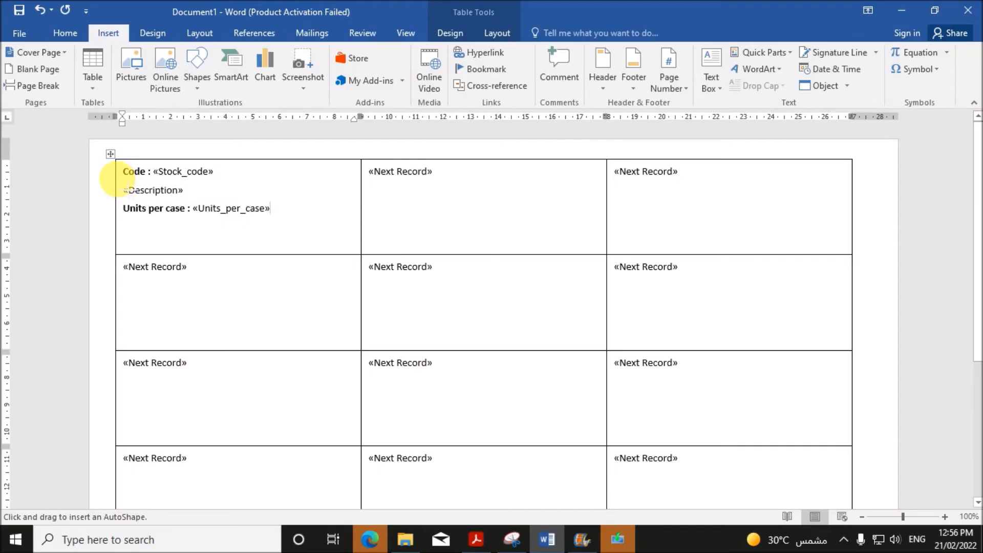
pyautogui.moveTo(117, 178)
pyautogui.mouseDown()
pyautogui.moveTo(224, 200)
pyautogui.moveTo(340, 202)
pyautogui.mouseUp()
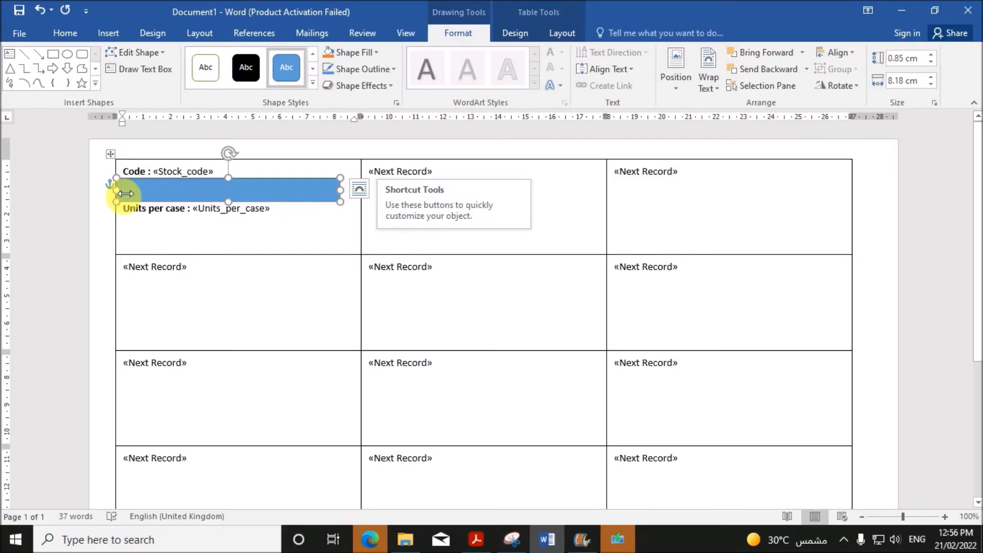
pyautogui.moveTo(117, 190); pyautogui.dragTo(120, 191)
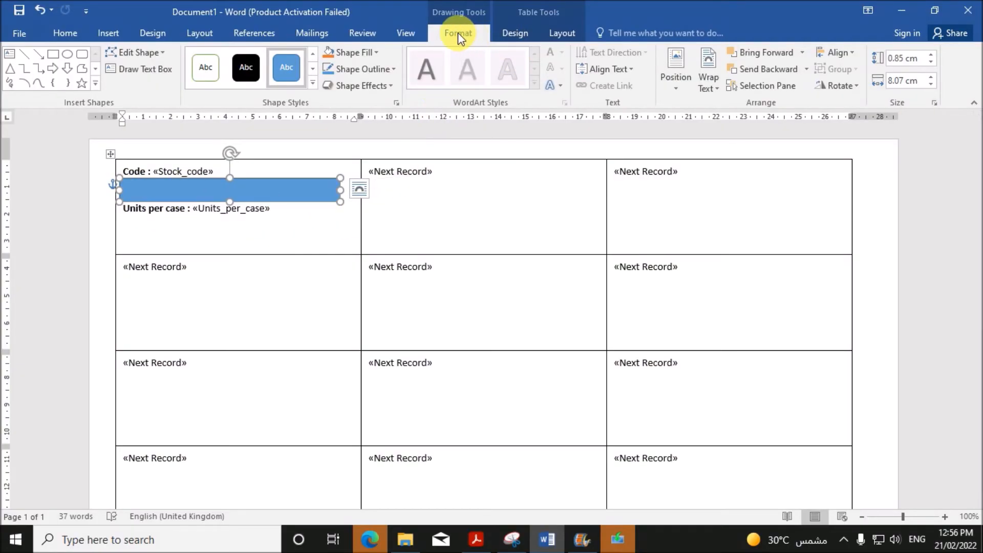
# Step: Remove the fill of the rectangle over the description and give it a black outline
pyautogui.click(376, 53)
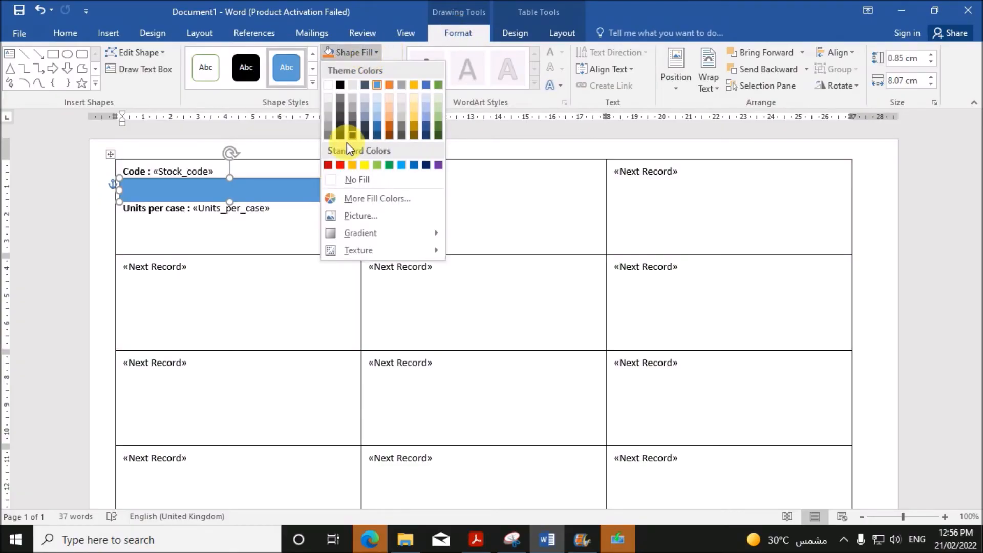
pyautogui.click(356, 179)
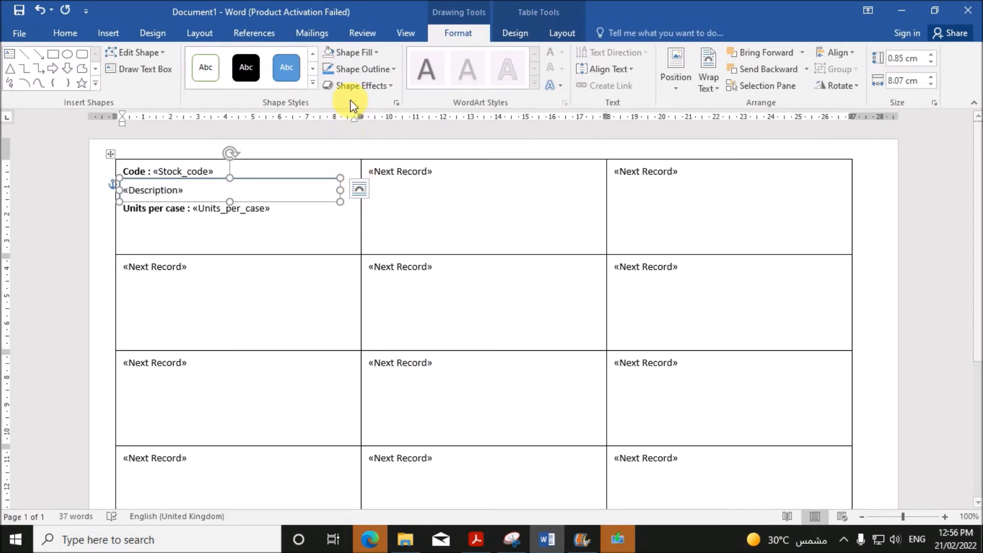
pyautogui.click(391, 70)
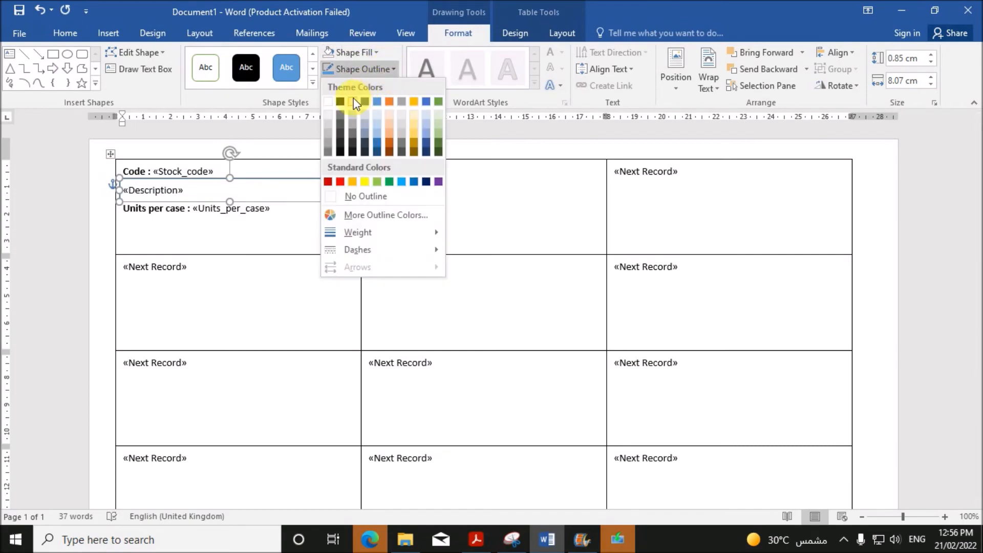
pyautogui.click(339, 102)
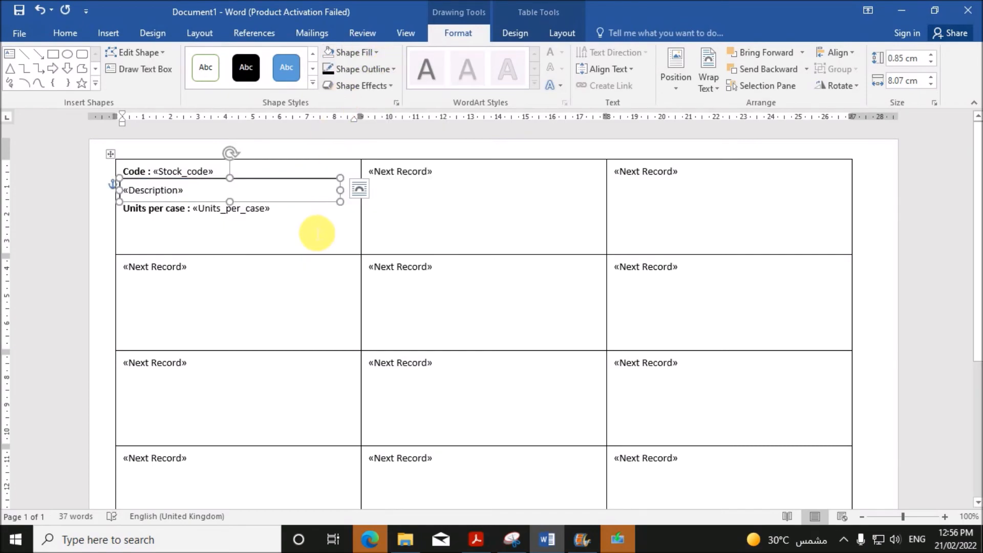
pyautogui.click(203, 211)
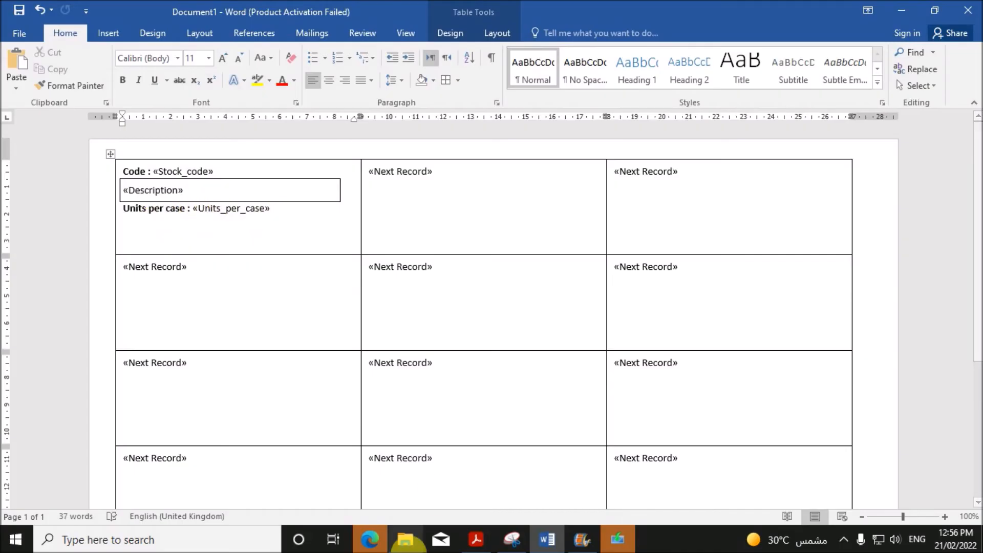
# Step: Check the Split Case requirement in the exam paper, and add a new line below the units per case line in Word
pyautogui.click(474, 539)
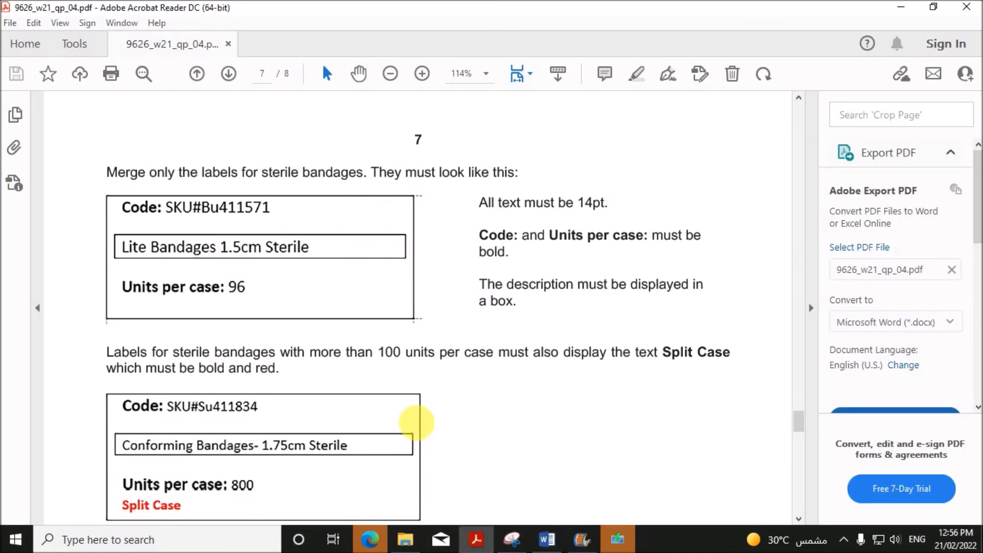
pyautogui.click(547, 538)
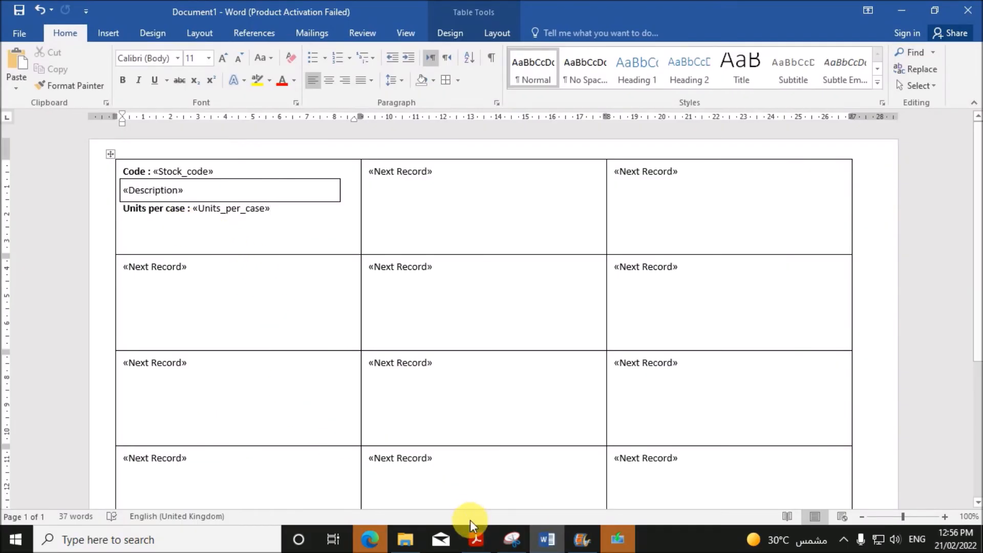
pyautogui.click(473, 538)
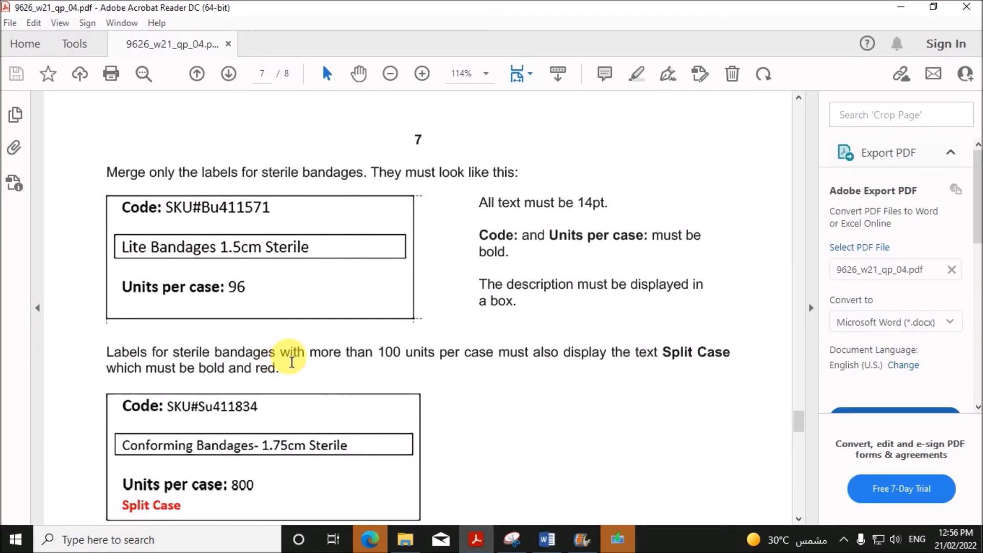
pyautogui.moveTo(203, 356); pyautogui.dragTo(647, 364)
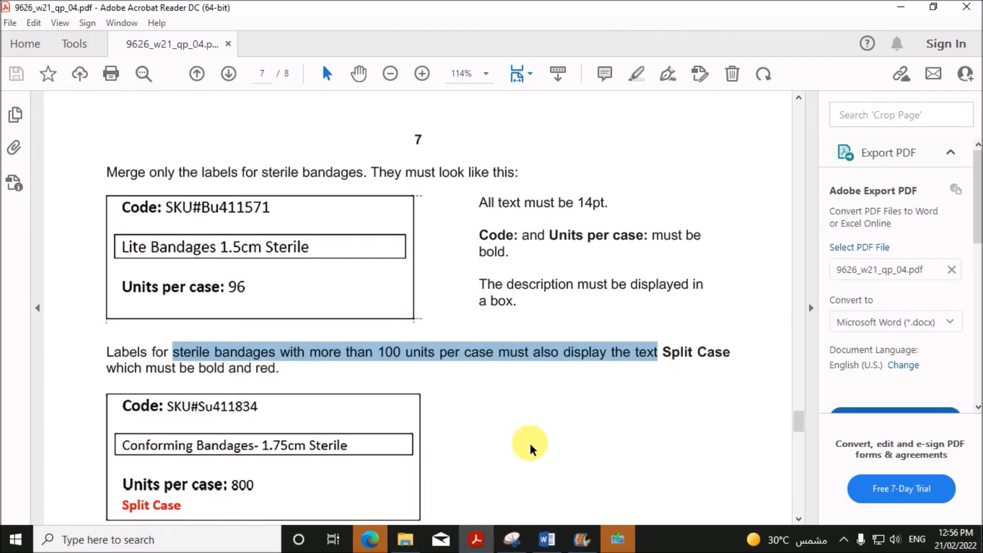
pyautogui.click(548, 540)
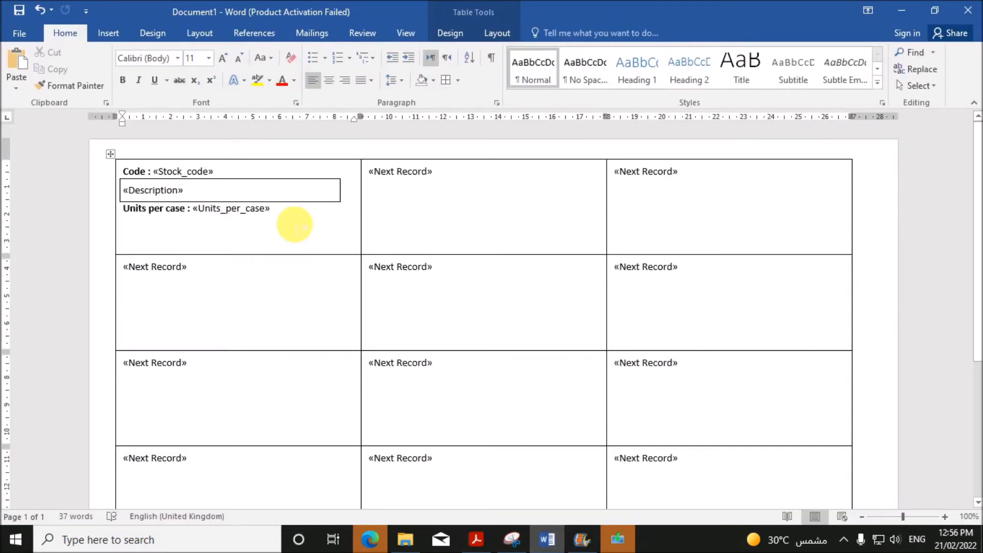
pyautogui.press('Return')
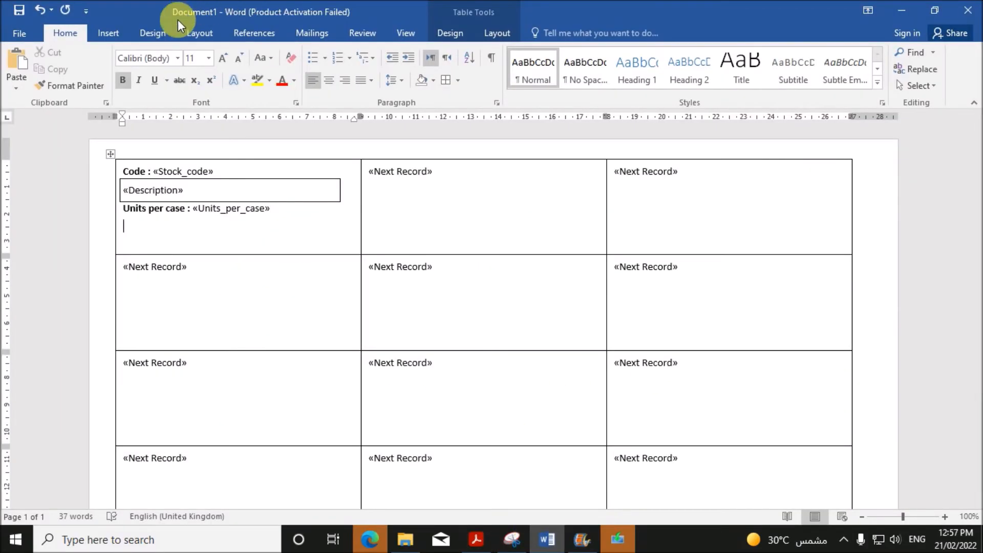
# Step: Insert an If...Then...Else rule on the new line that shows "Split Case" when Units_per_case is greater than 100
pyautogui.click(312, 33)
pyautogui.click(431, 54)
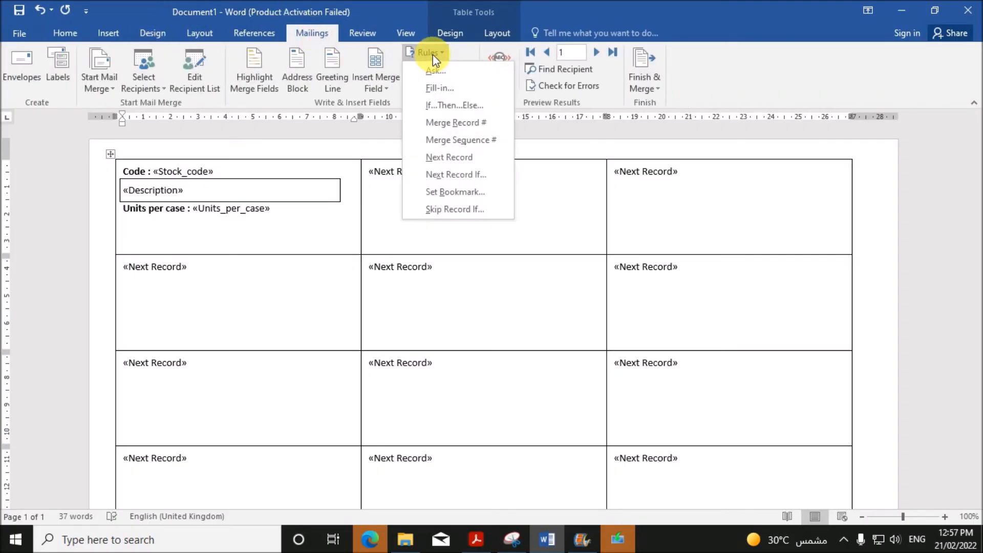
pyautogui.click(456, 104)
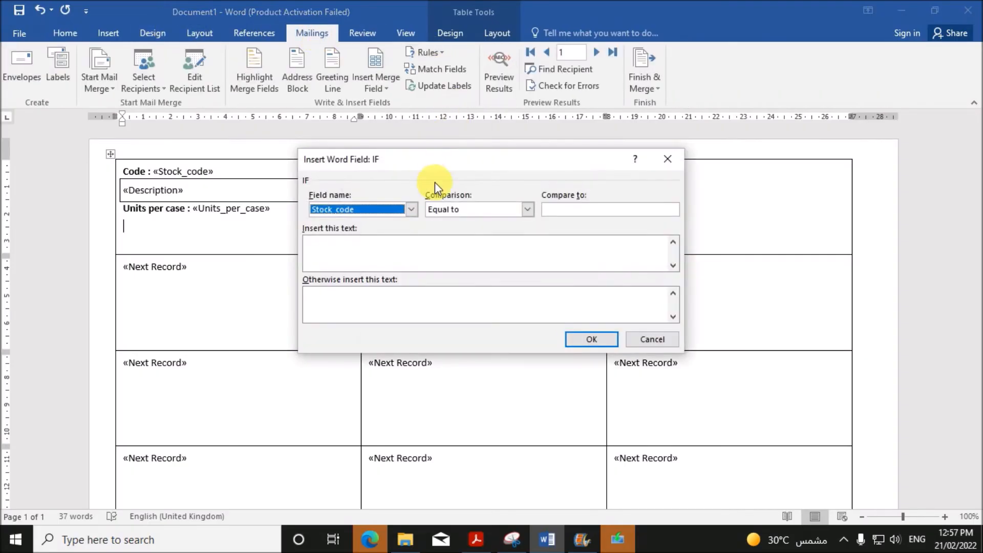
pyautogui.click(412, 209)
pyautogui.click(390, 245)
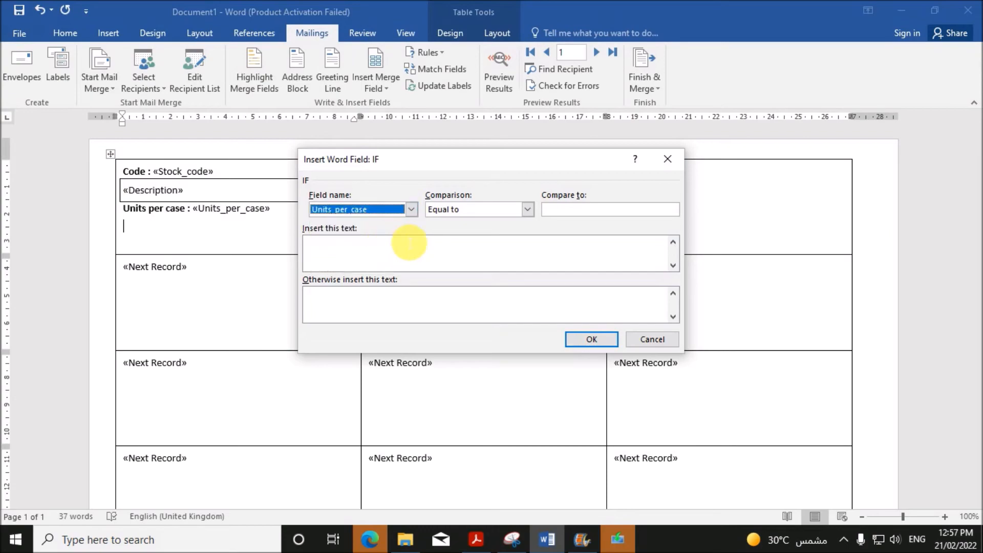
pyautogui.click(532, 209)
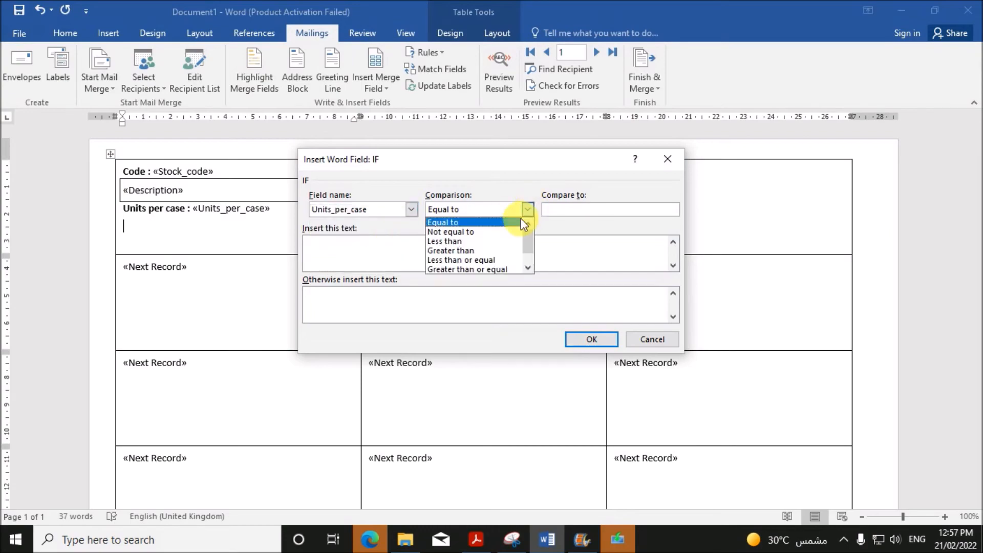
pyautogui.click(491, 255)
pyautogui.click(561, 211)
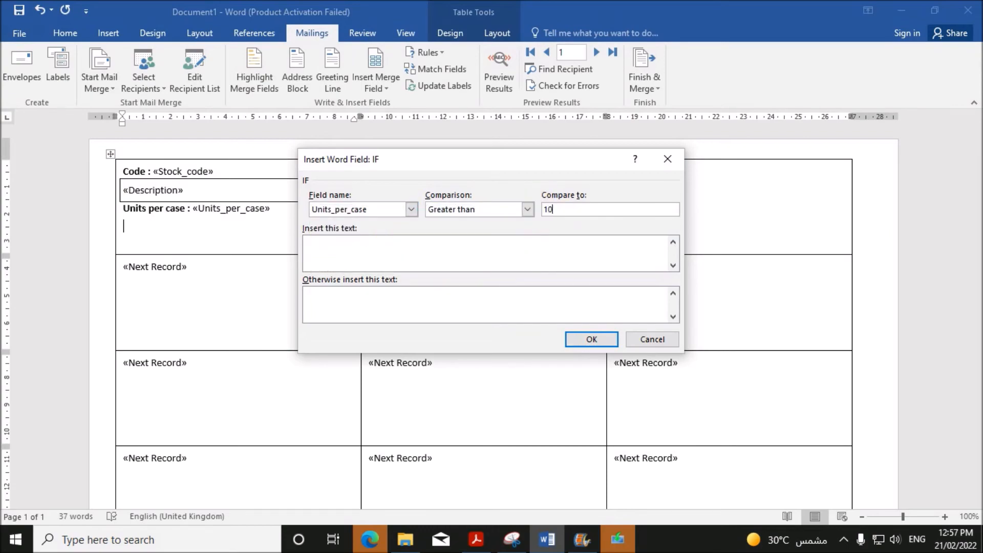
pyautogui.click(466, 250)
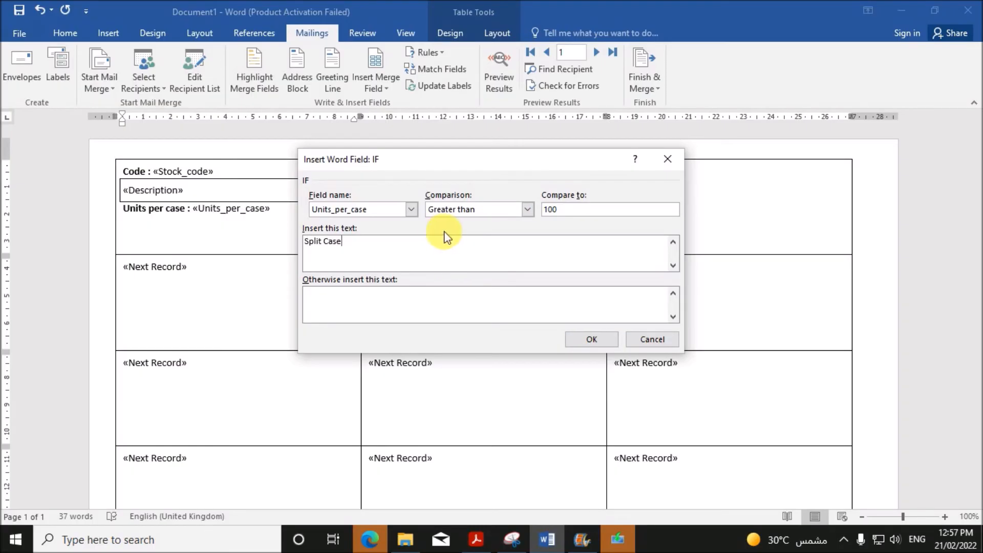
pyautogui.click(591, 339)
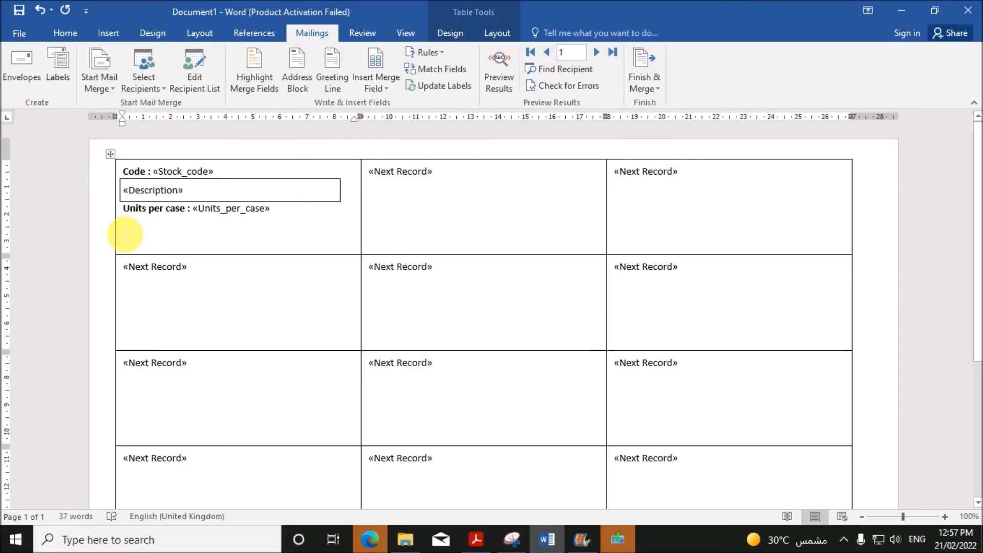
# Step: Show the field code of the Split Case rule in the first label and format it bold and red
pyautogui.rightClick(125, 228)
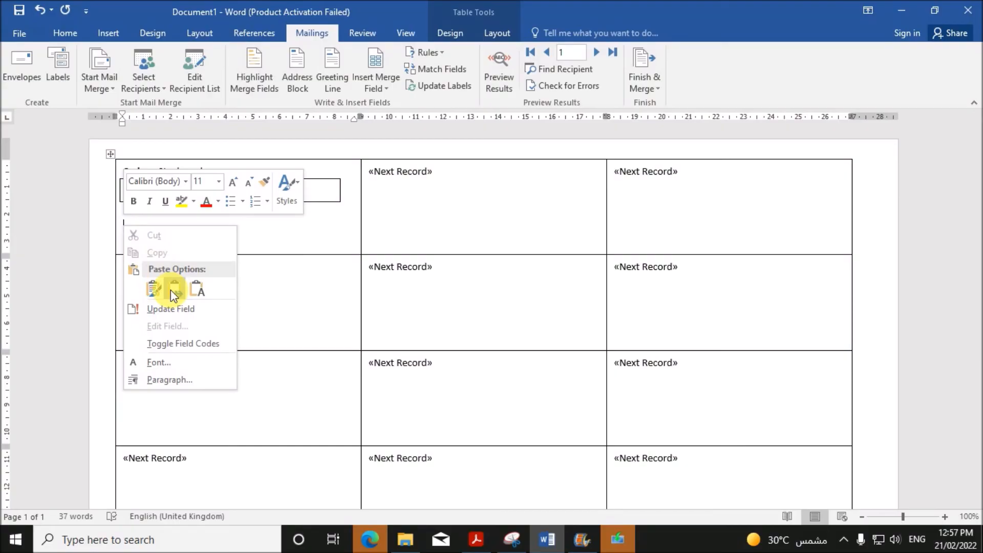
pyautogui.click(176, 344)
pyautogui.moveTo(256, 231); pyautogui.dragTo(153, 229)
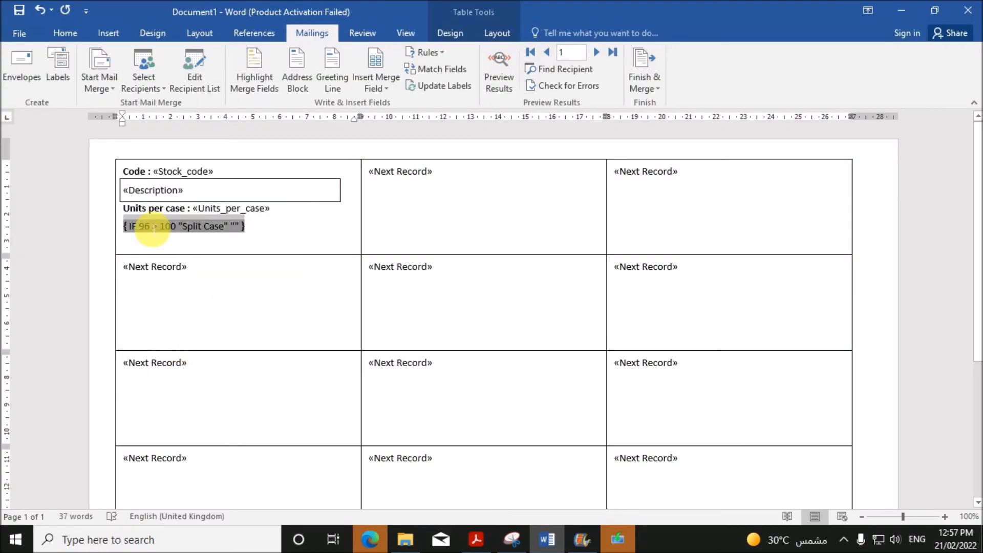
pyautogui.click(67, 34)
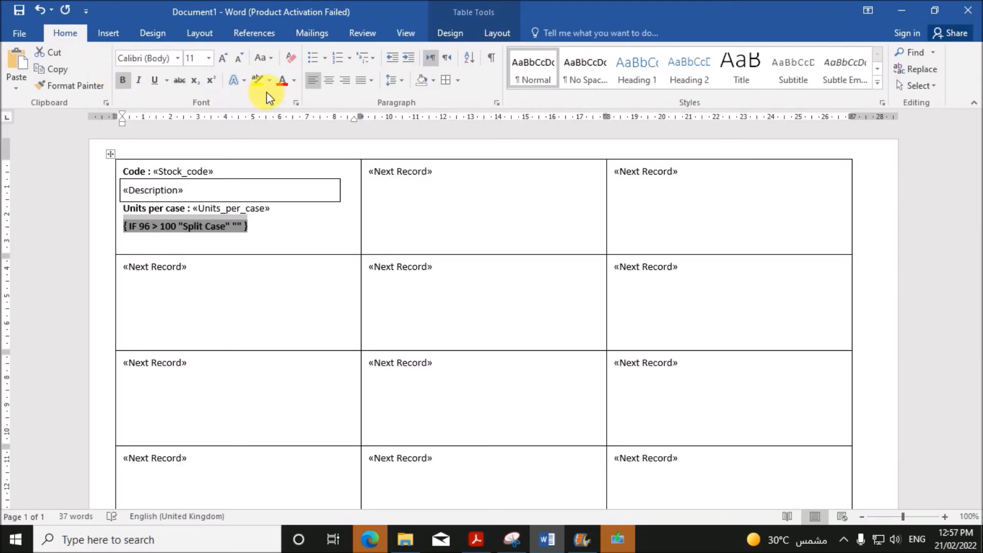
pyautogui.click(281, 85)
pyautogui.click(263, 232)
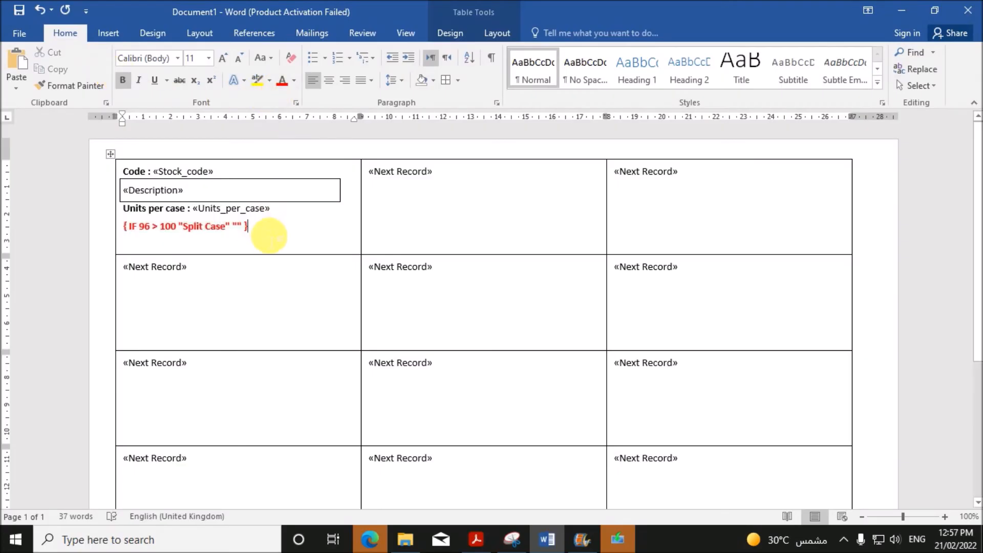
# Step: Set all the text in the first label to 14 pt
pyautogui.moveTo(236, 228); pyautogui.dragTo(125, 172)
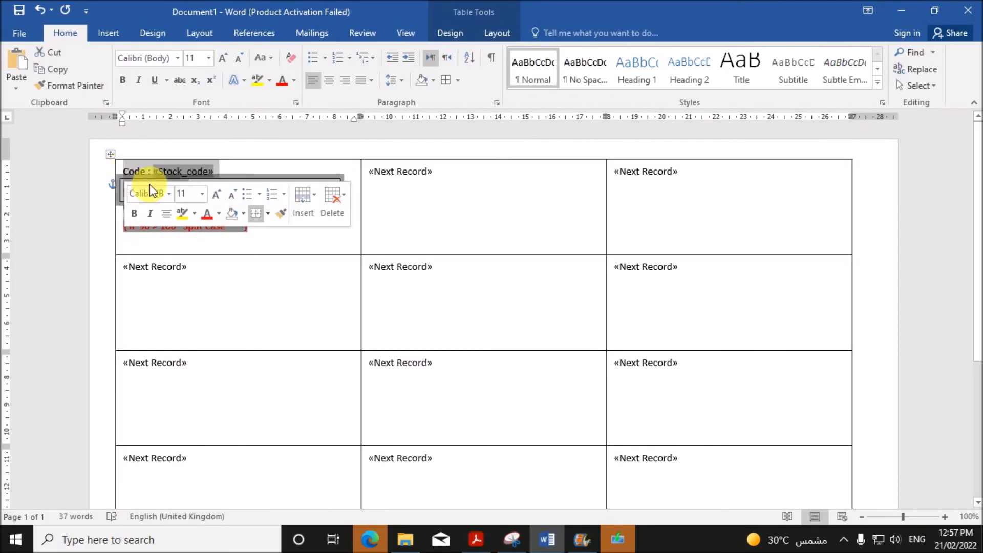
pyautogui.click(209, 60)
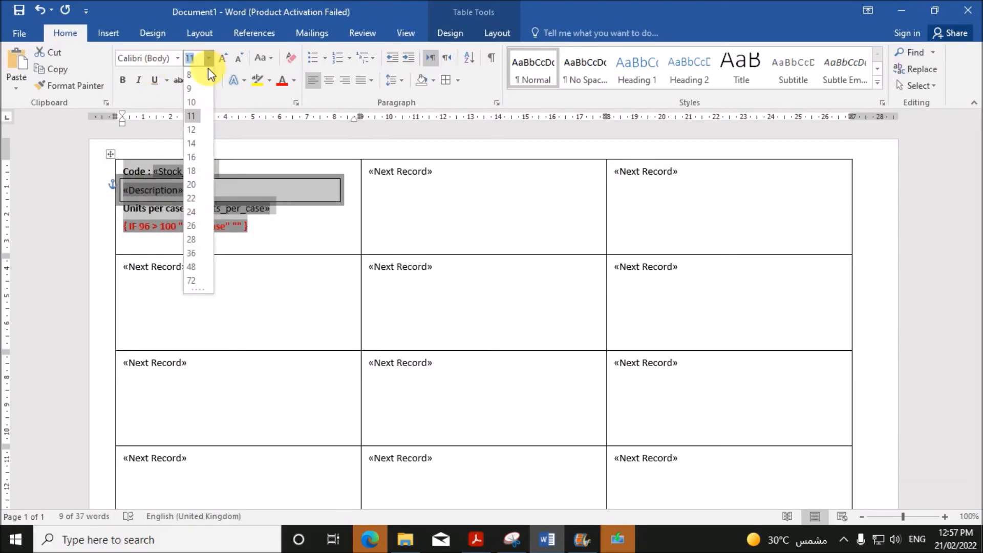
pyautogui.click(192, 142)
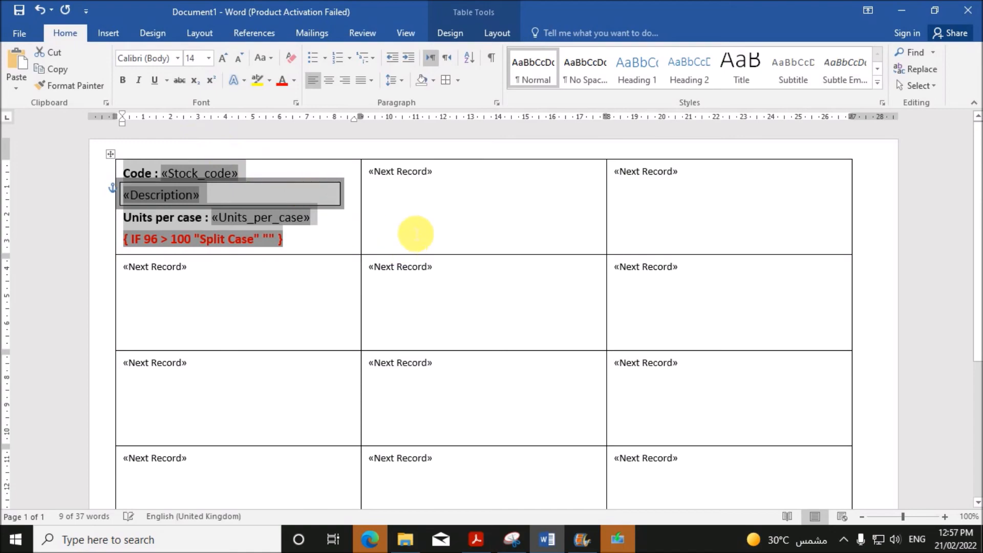
# Step: Widen the rectangle around the description slightly so it nearly spans the first label
pyautogui.click(416, 233)
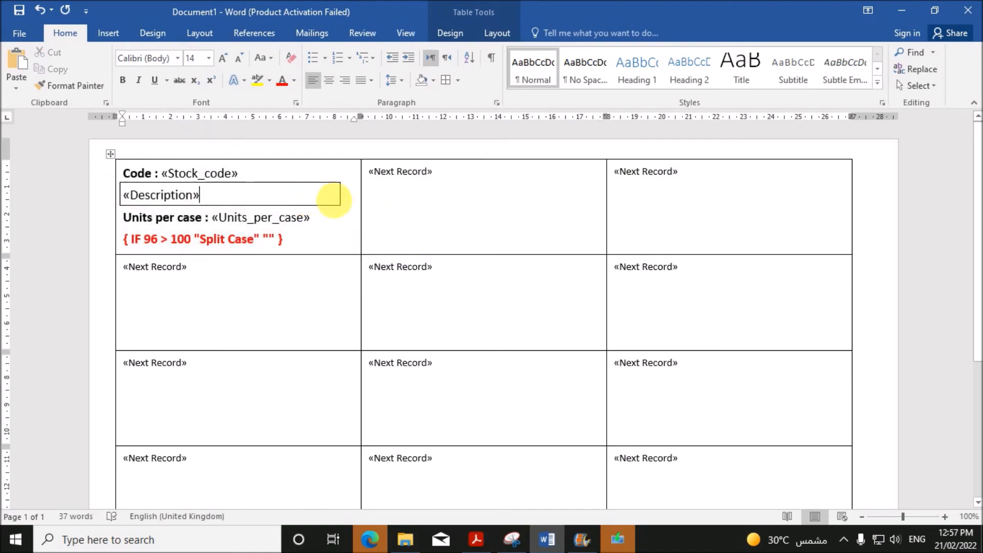
pyautogui.click(339, 199)
pyautogui.moveTo(340, 194); pyautogui.dragTo(350, 194)
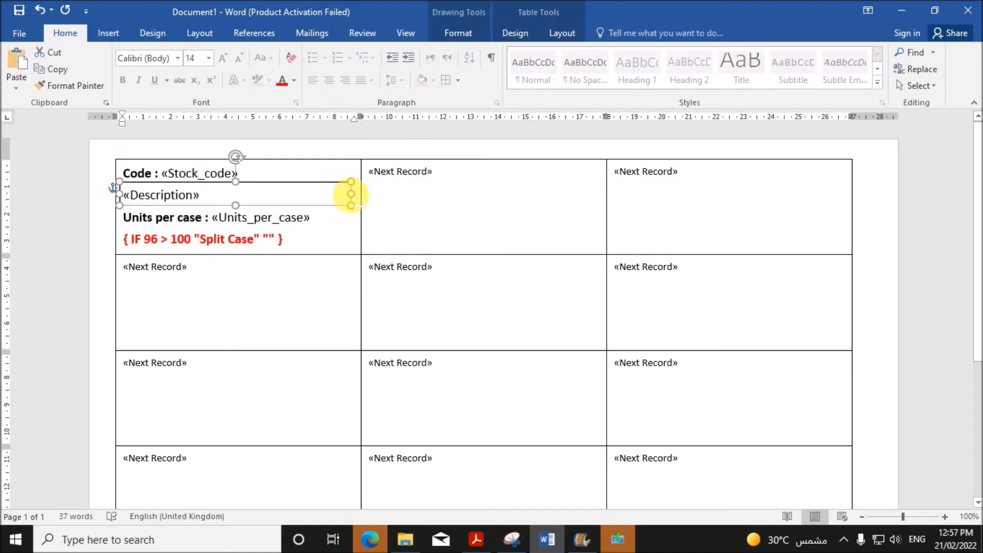
pyautogui.click(433, 217)
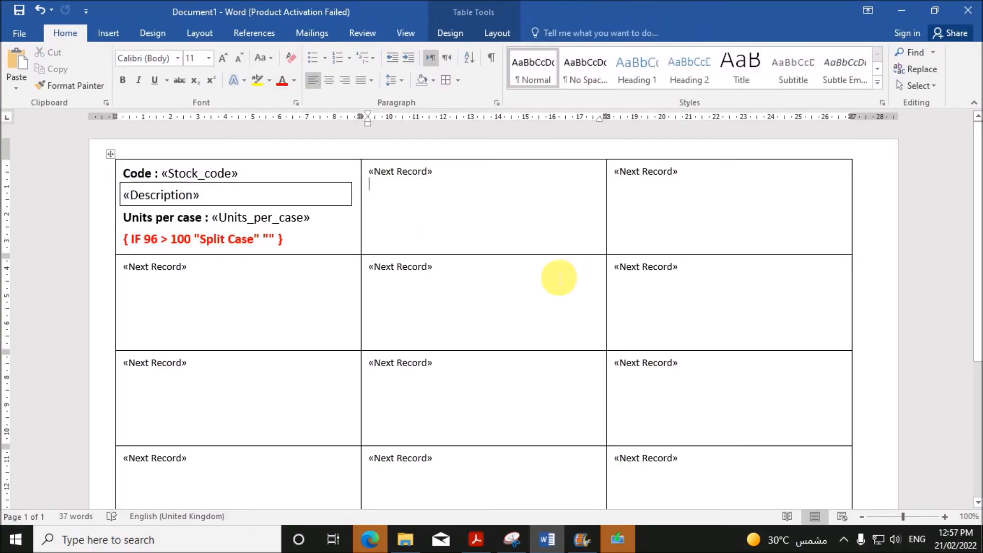
# Step: Switch to the exam paper in Acrobat Reader and check the Split Case sample label and the file saving requirements
pyautogui.click(475, 539)
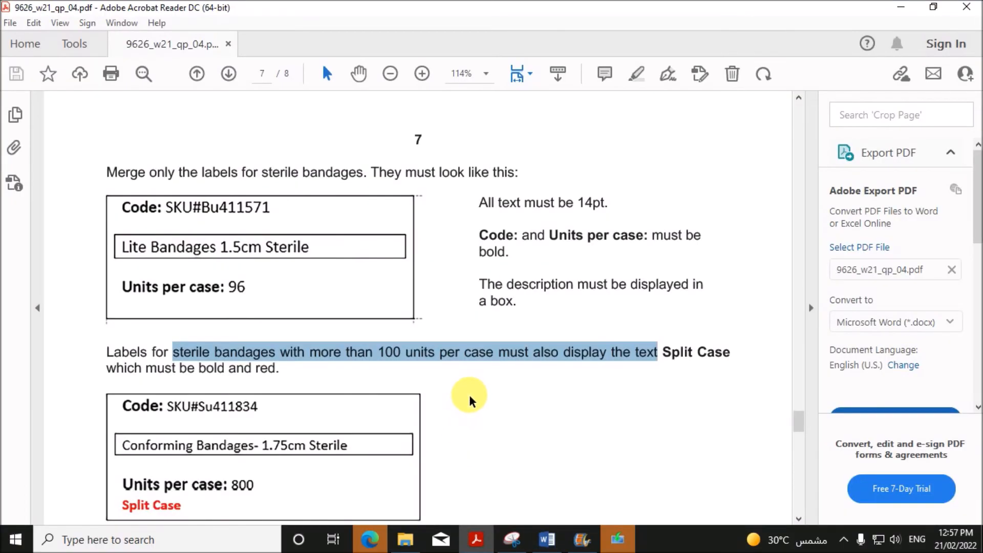
pyautogui.scroll(-1, 468, 398)
pyautogui.scroll(-2, 469, 398)
pyautogui.click(485, 267)
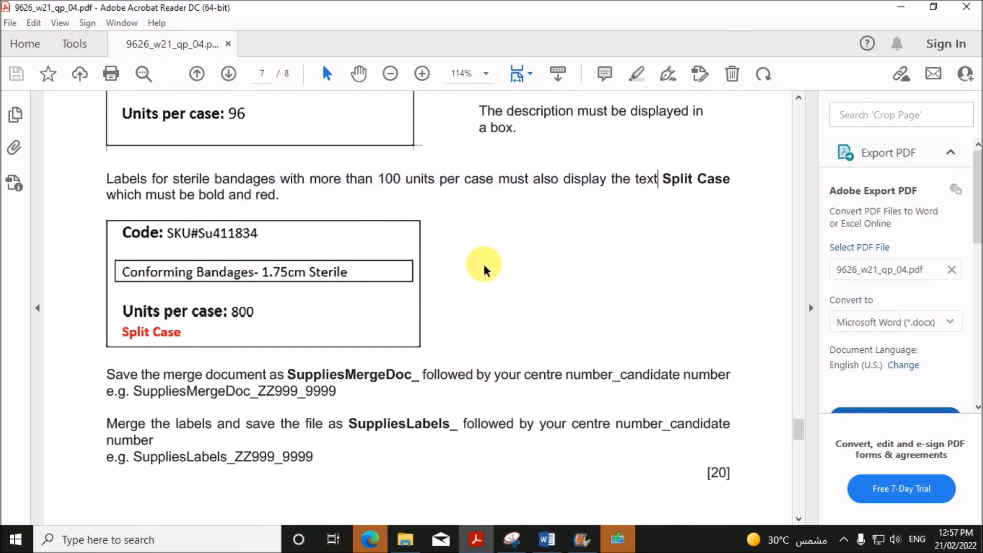
# Step: Switch to Word and update the labels so the first label's layout is copied to every label on the sheet
pyautogui.click(547, 538)
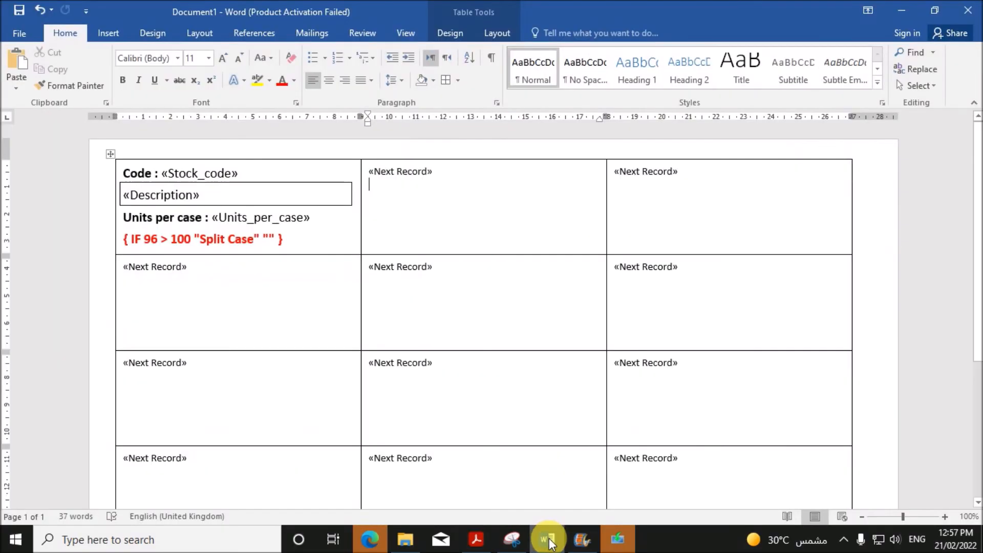
pyautogui.click(288, 285)
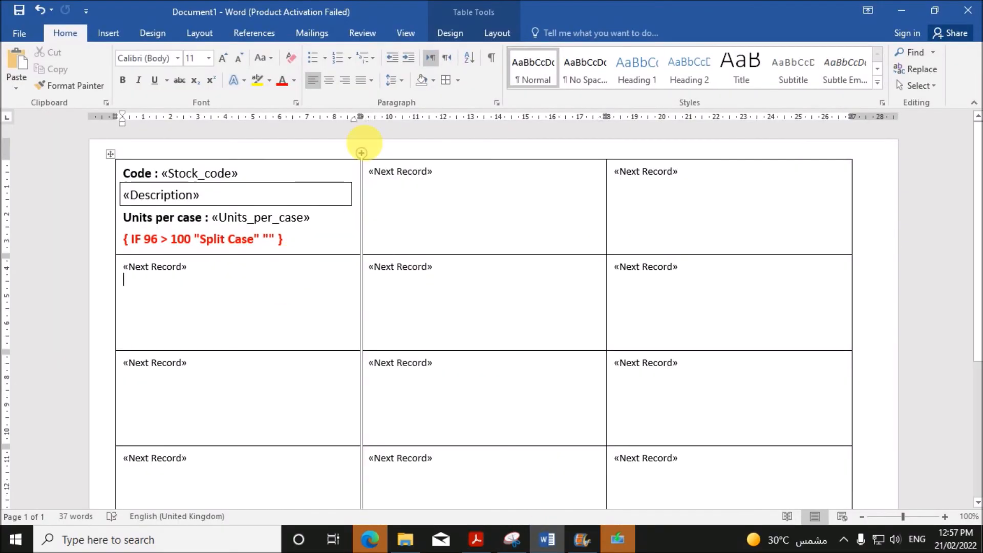
pyautogui.click(313, 32)
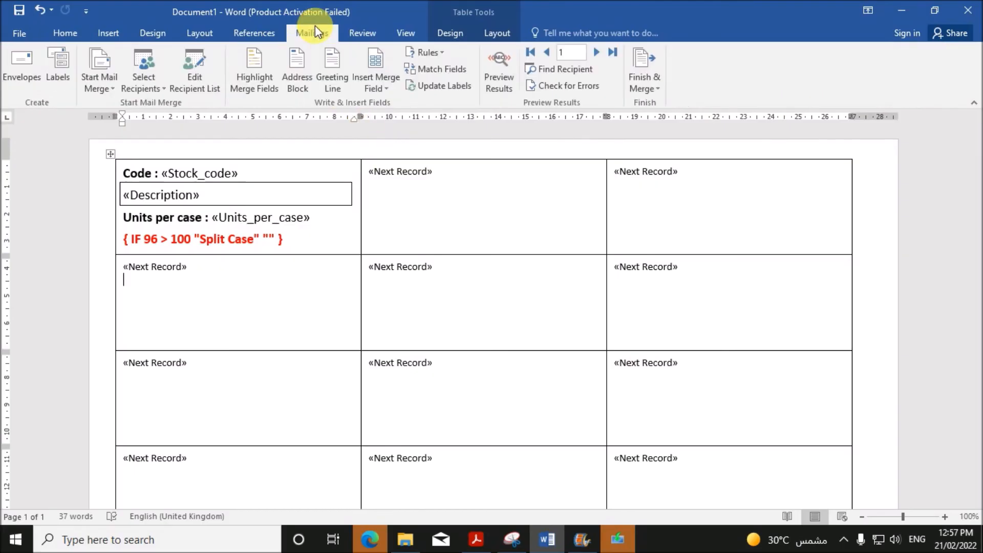
pyautogui.click(443, 86)
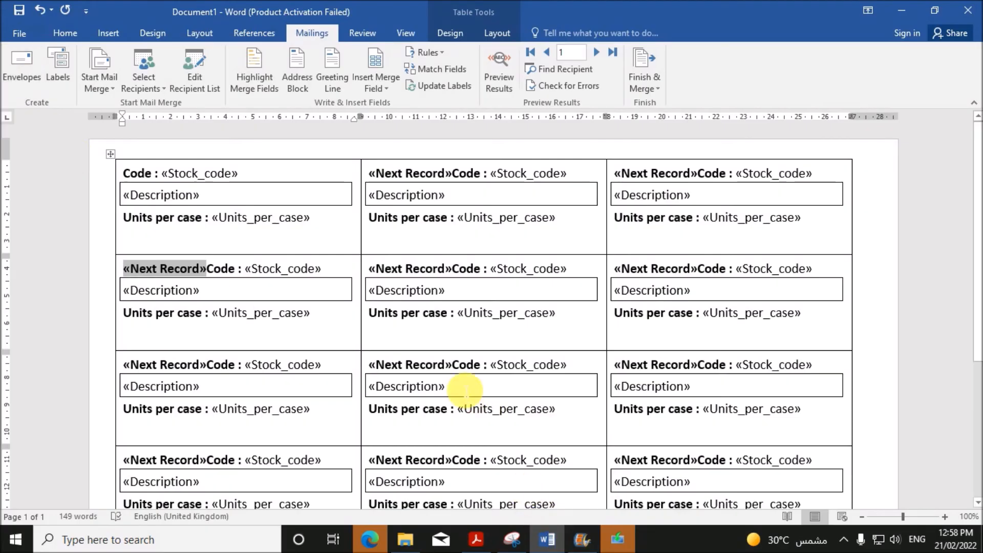
pyautogui.scroll(-5, 464, 390)
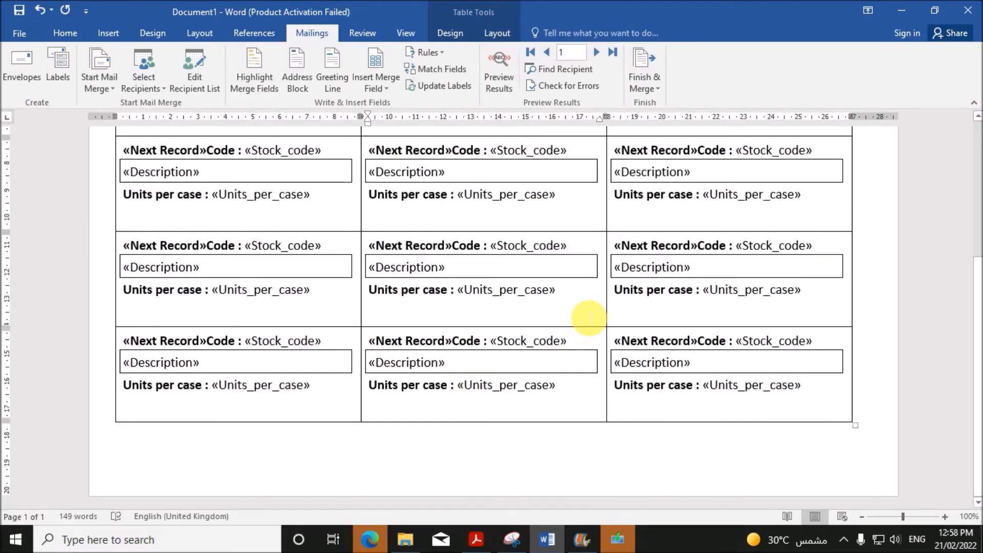
pyautogui.scroll(5, 663, 284)
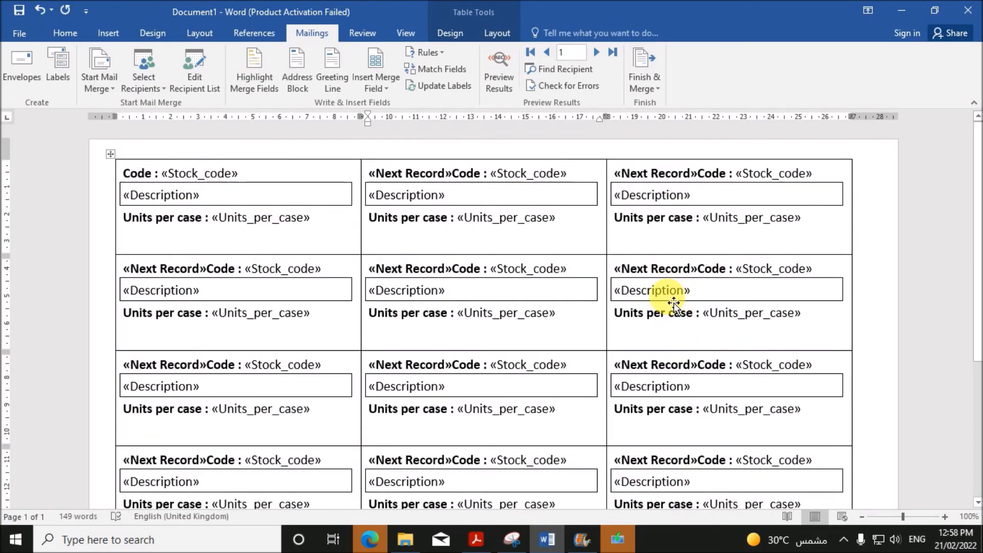
# Step: Finish the mail merge by merging all records into a new document of individual labels, and look over the result
pyautogui.click(659, 84)
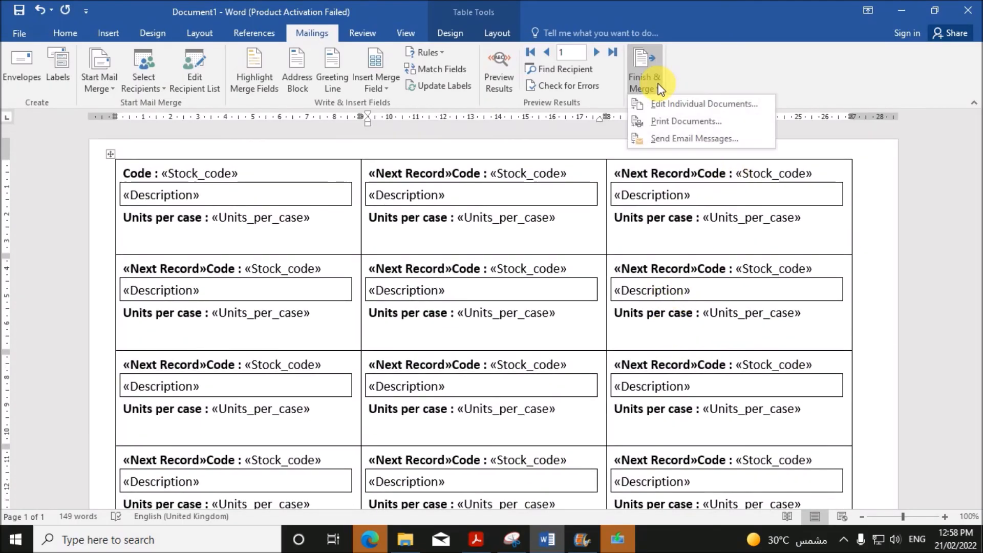
pyautogui.click(662, 101)
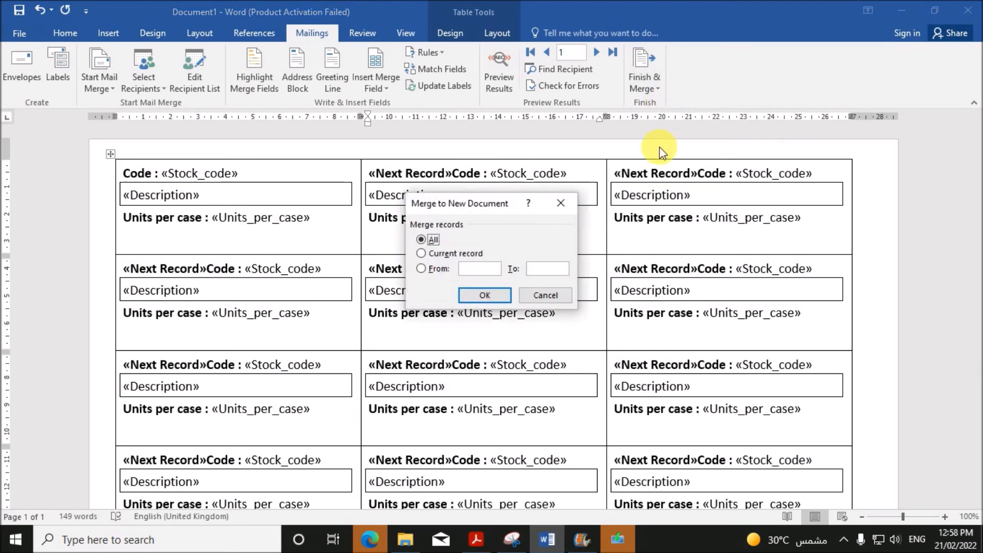
pyautogui.click(472, 297)
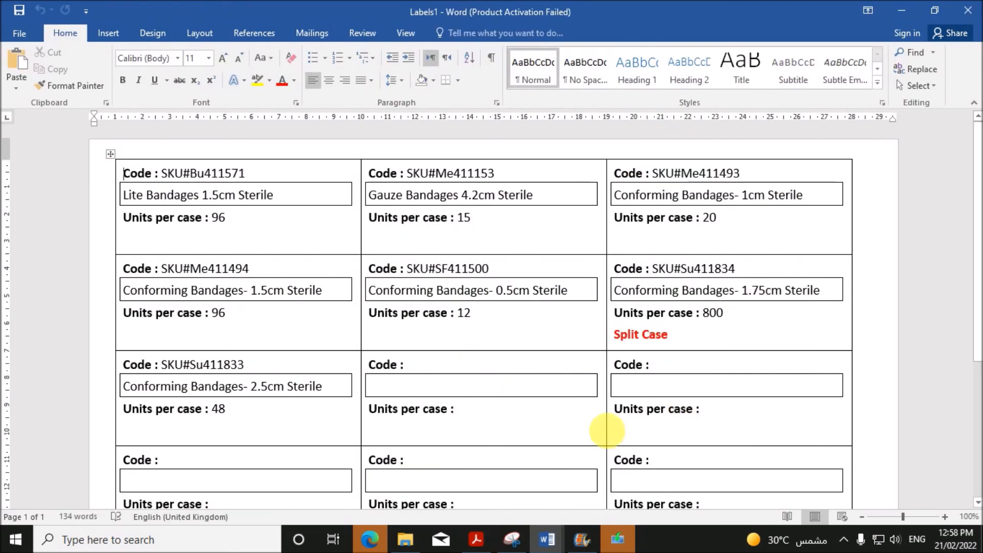
pyautogui.scroll(-3, 450, 395)
pyautogui.scroll(3, 454, 397)
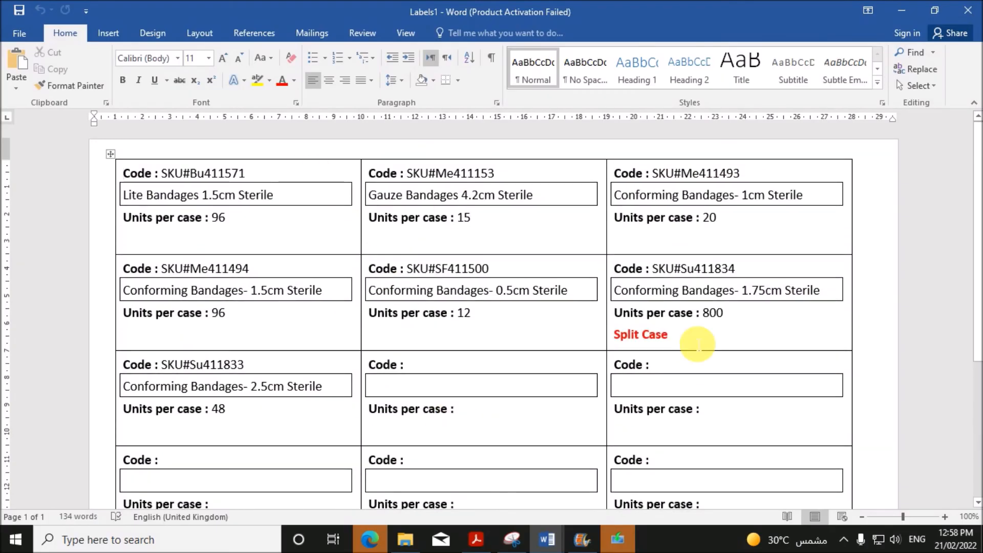
# Step: Delete the contents of all label cells without a record after the SKU#Su411833 label in the merged document
pyautogui.scroll(-2, 685, 454)
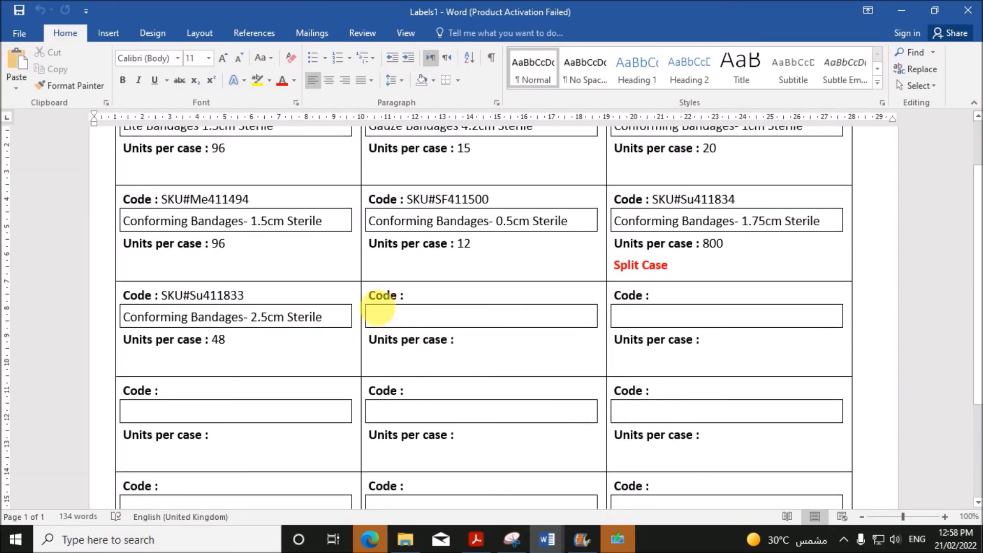
pyautogui.scroll(-2, 385, 386)
pyautogui.moveTo(362, 224); pyautogui.dragTo(701, 470)
pyautogui.press('Delete')
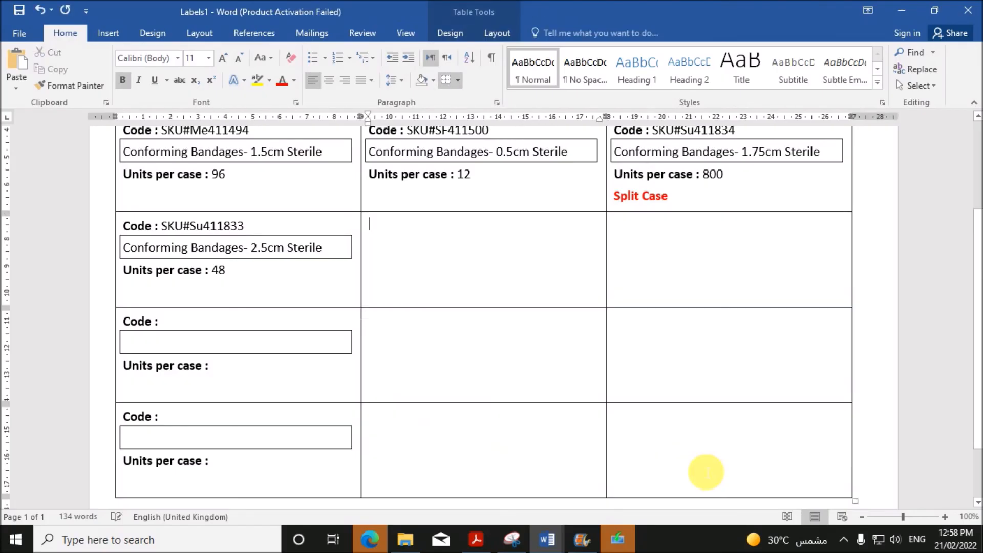
pyautogui.click(128, 321)
pyautogui.moveTo(169, 371); pyautogui.dragTo(248, 472)
pyautogui.press('Delete')
pyautogui.scroll(4, 461, 466)
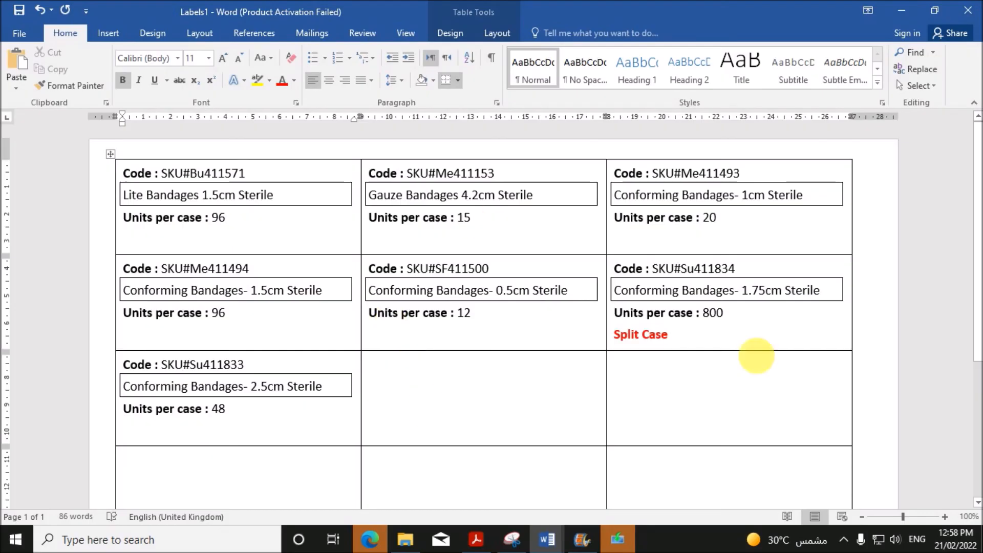
pyautogui.scroll(-5, 392, 404)
pyautogui.scroll(5, 401, 413)
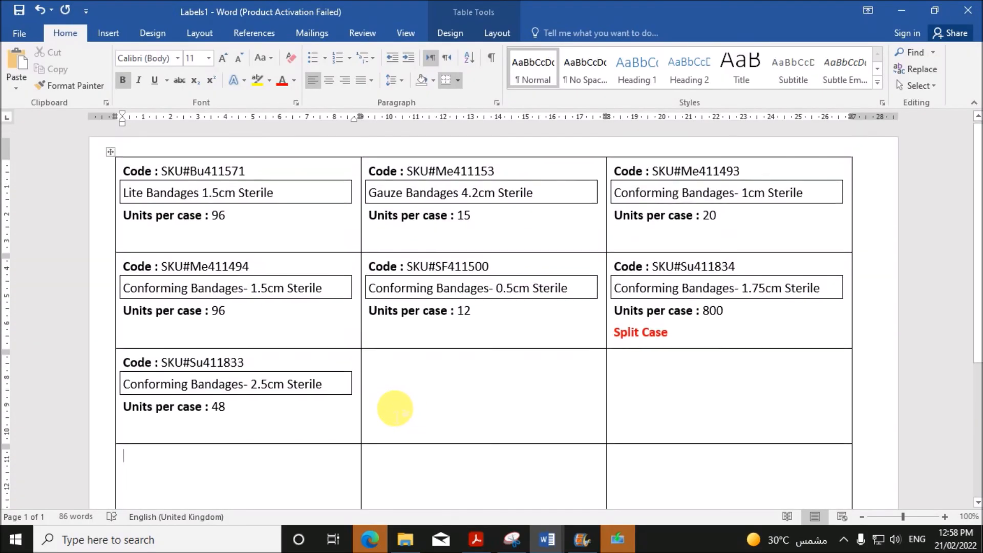
# Step: Return to the merge document Document1, and copy the file name prefix SuppliesMergeDoc_ from the exam paper in Acrobat Reader
pyautogui.moveTo(542, 542)
pyautogui.click(507, 511)
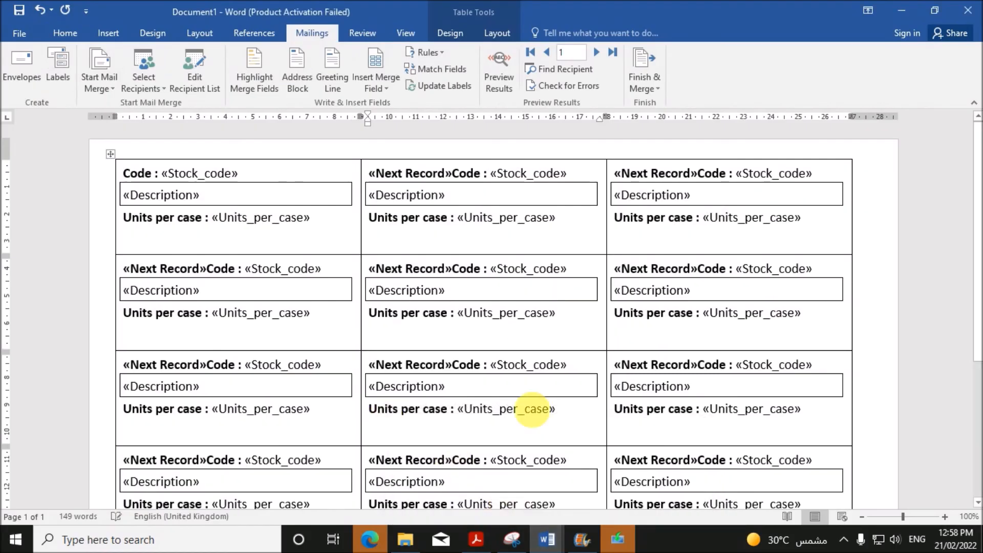
pyautogui.click(474, 539)
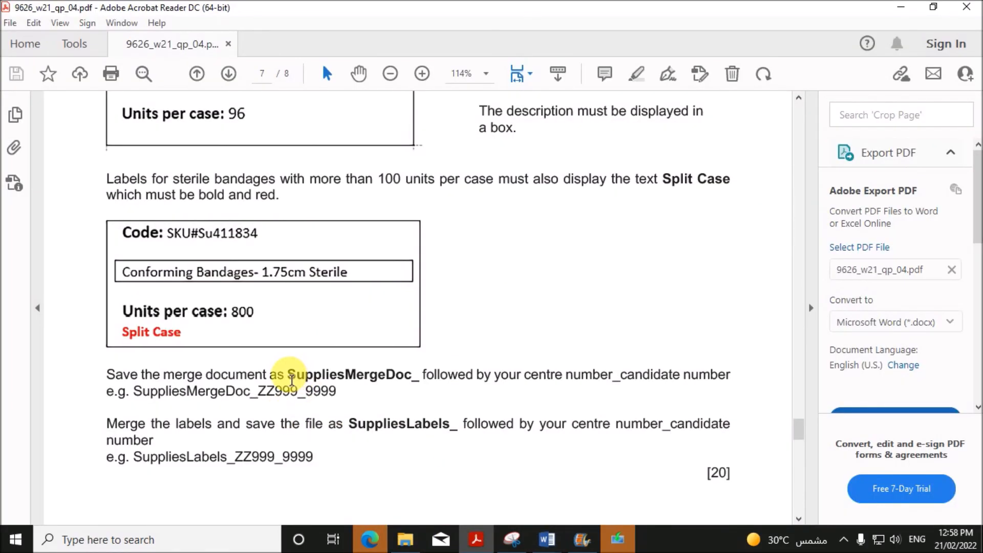
pyautogui.moveTo(287, 374); pyautogui.dragTo(416, 381)
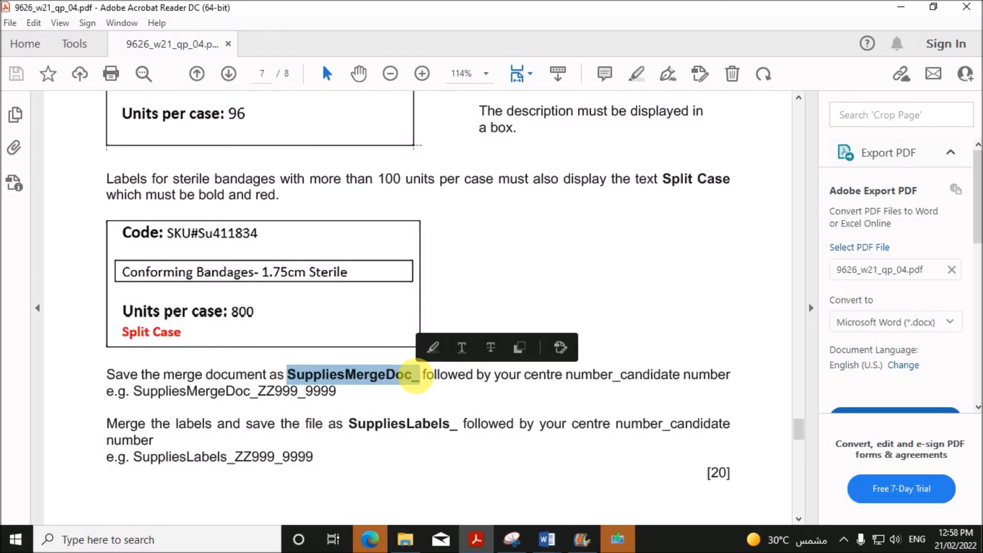
# Step: Switch to Document1 in Word and save it in the Examination folder as SuppliesMergeDoc_ZZ123_1234
pyautogui.click(560, 534)
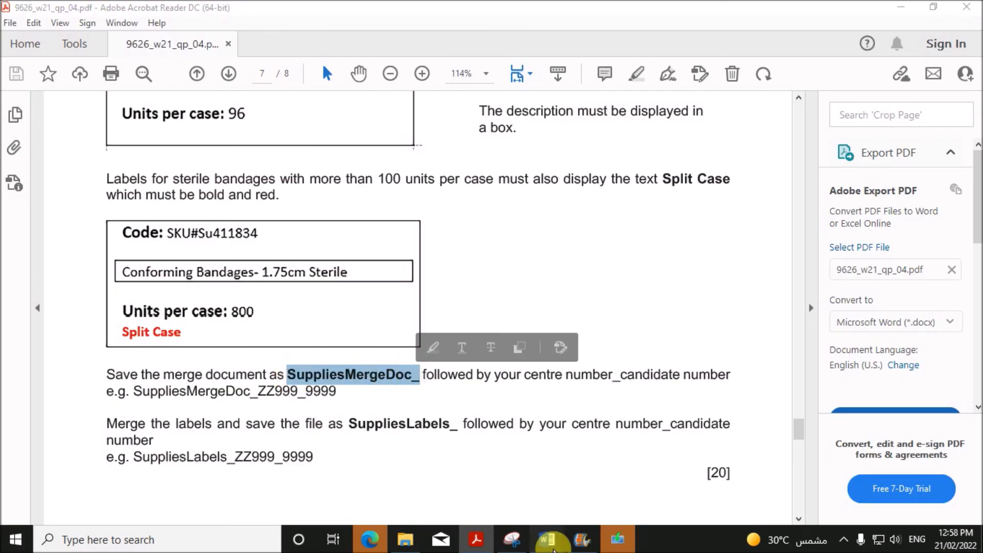
pyautogui.moveTo(594, 508)
pyautogui.click(484, 461)
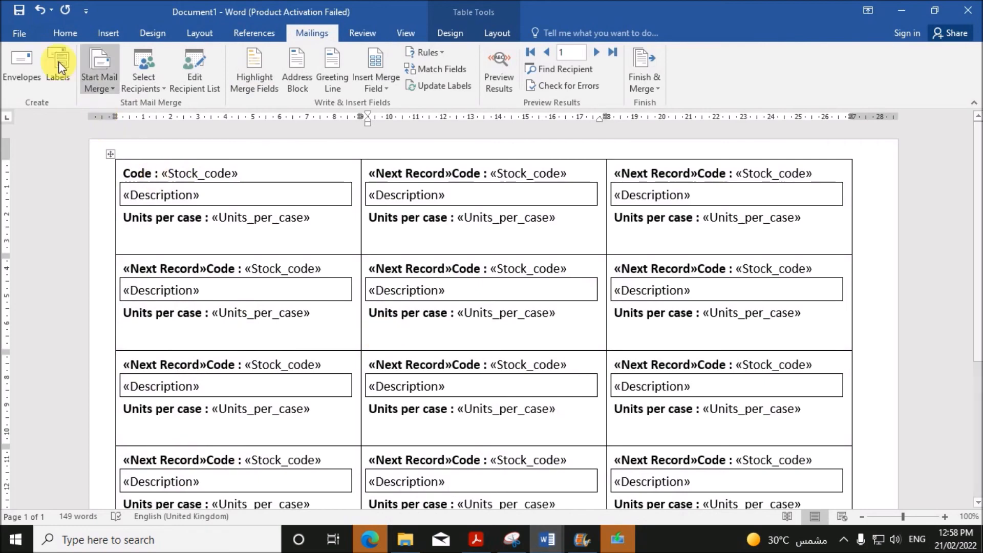
pyautogui.click(20, 32)
pyautogui.click(53, 183)
pyautogui.click(399, 153)
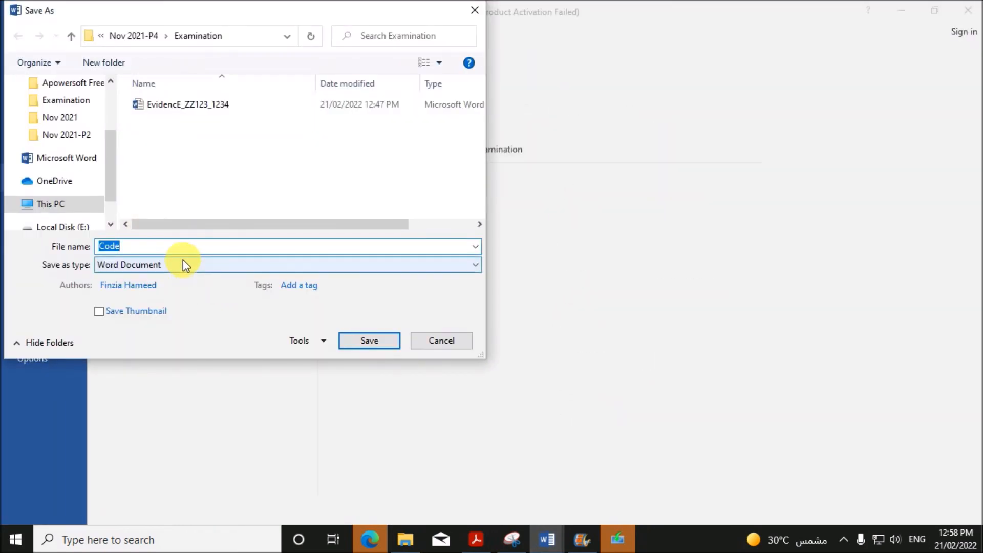
pyautogui.hotkey('ctrl', 'v')
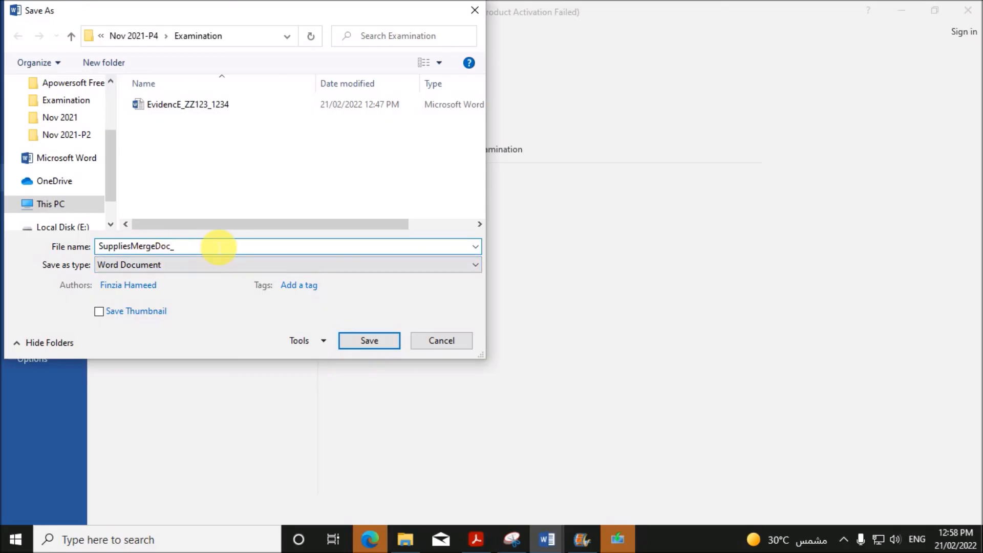
pyautogui.write('ZZ123_1234')
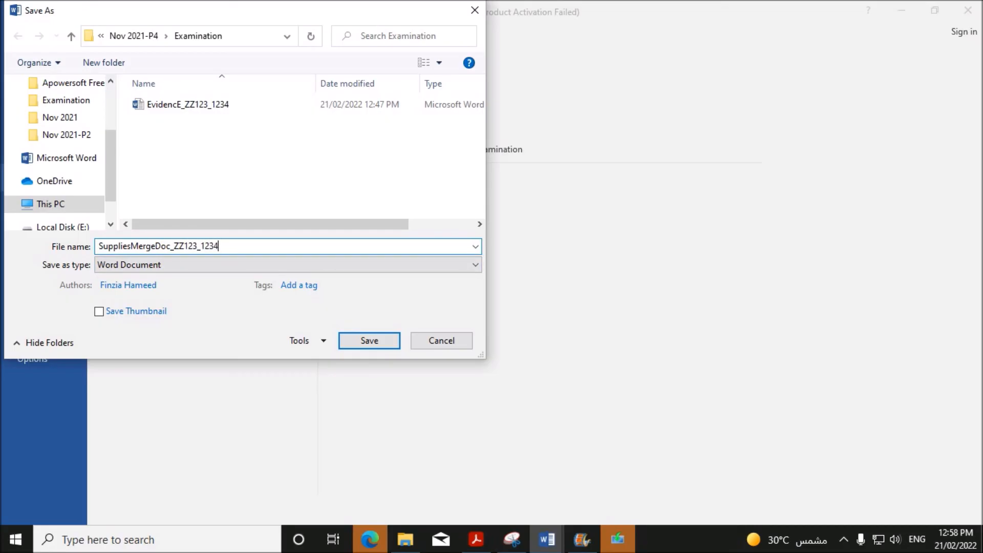
pyautogui.click(343, 342)
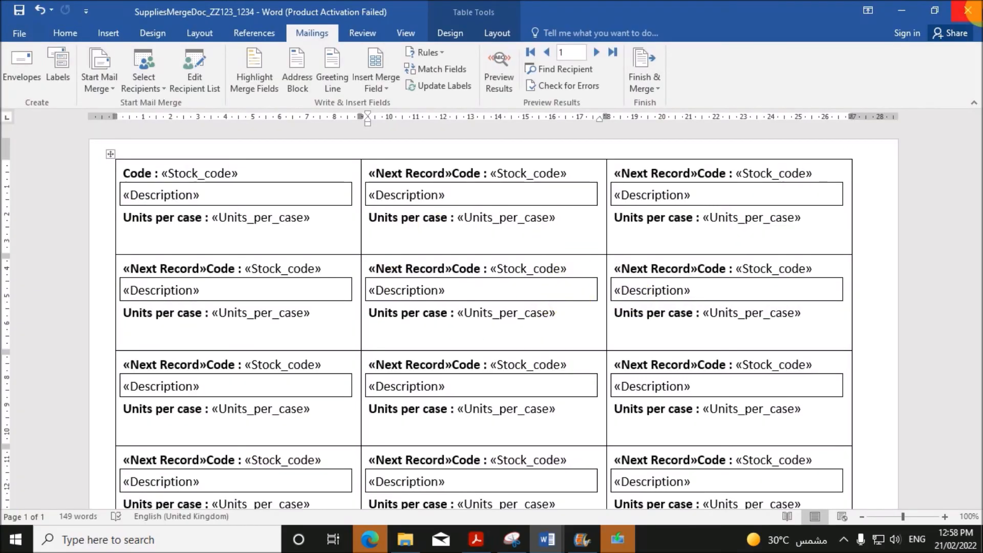
# Step: Switch to the merged Labels1 document and open the Save As dialog for the Examination folder
pyautogui.click(545, 539)
pyautogui.click(544, 540)
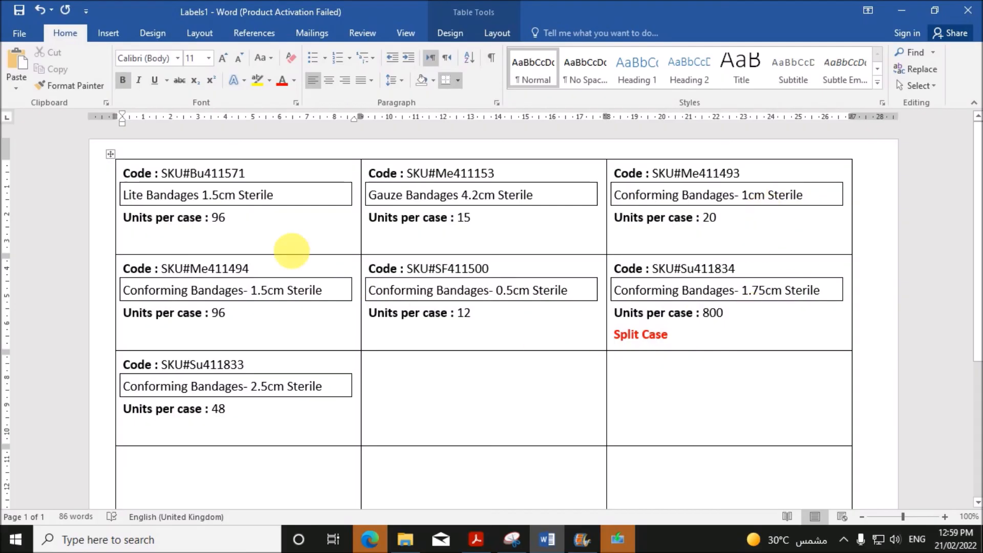
pyautogui.click(19, 33)
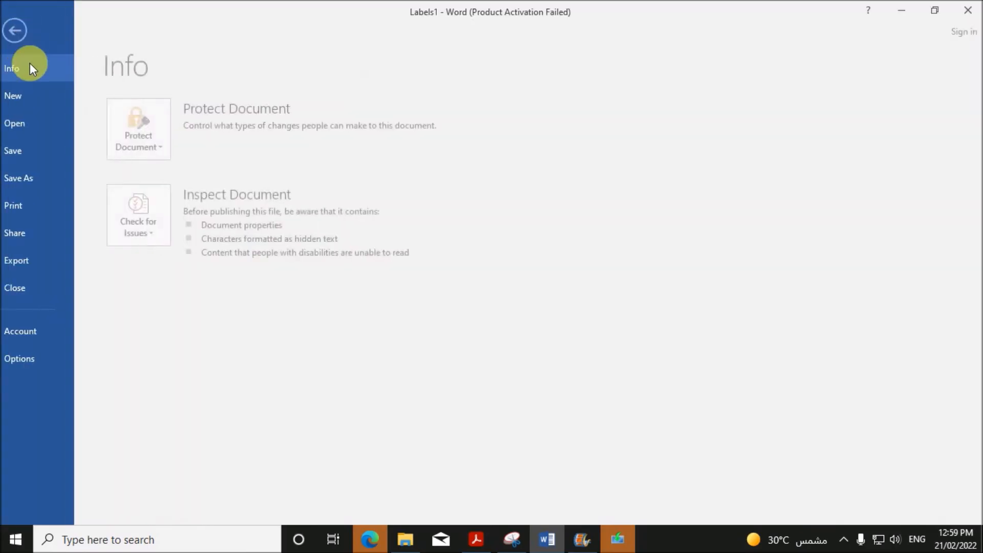
pyautogui.click(44, 180)
pyautogui.click(394, 147)
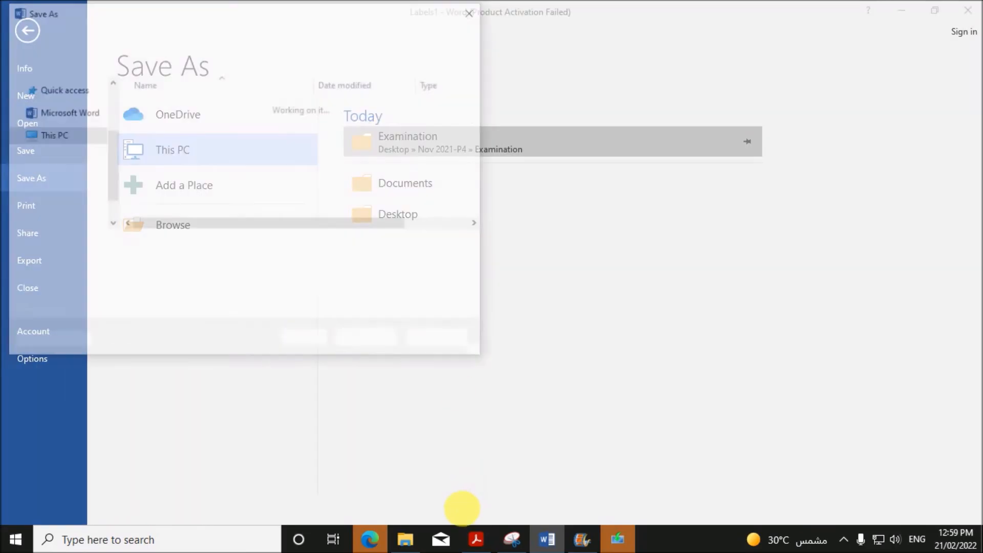
# Step: Copy the file name prefix SuppliesLabels_ from the exam paper in Acrobat Reader
pyautogui.click(476, 539)
pyautogui.moveTo(349, 424); pyautogui.dragTo(456, 423)
pyautogui.hotkey('ctrl', 'c')
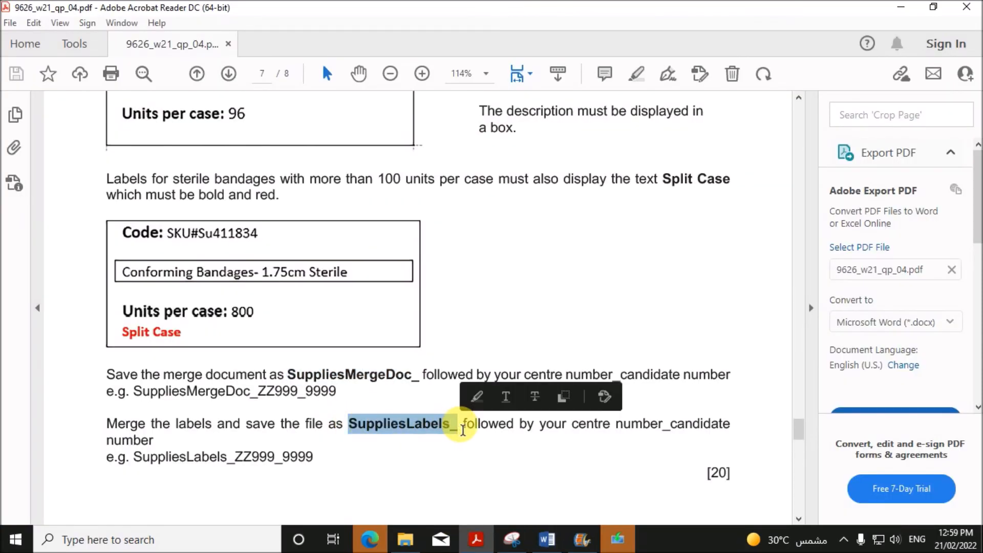
# Step: Switch to the merged labels document in Word and save it in the Examination folder as SuppliesLabels_ZZ123_1234
pyautogui.click(562, 543)
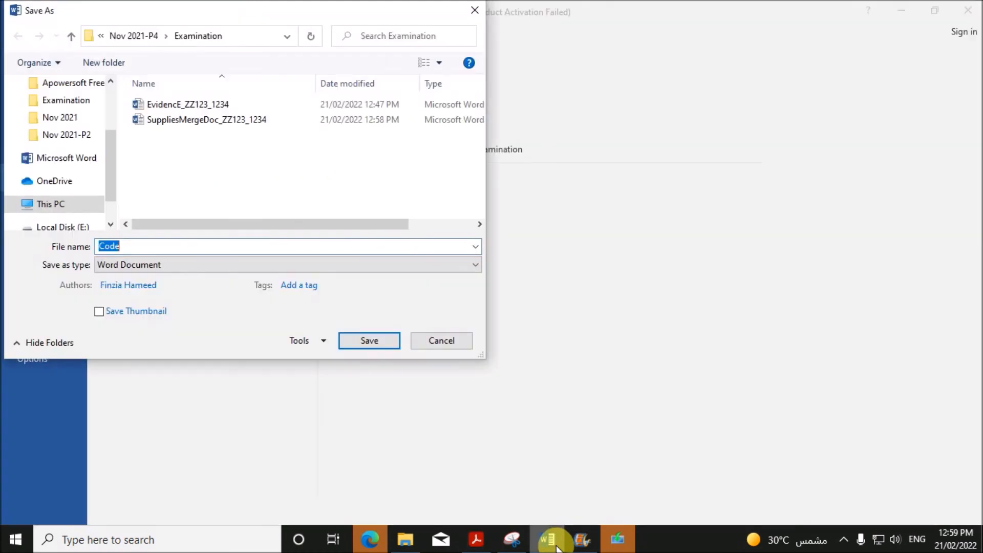
pyautogui.hotkey('ctrl', 'v')
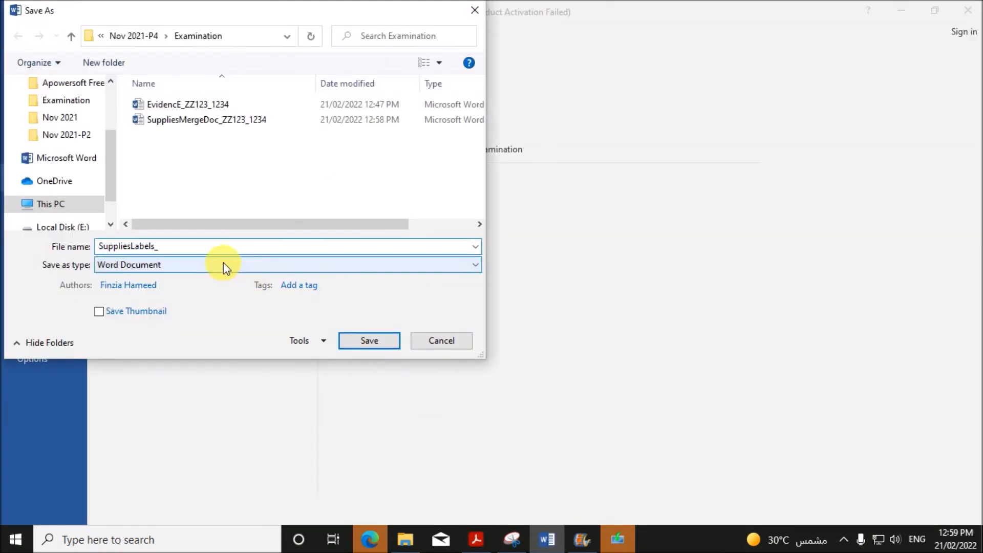
pyautogui.write('ZZ123_1234')
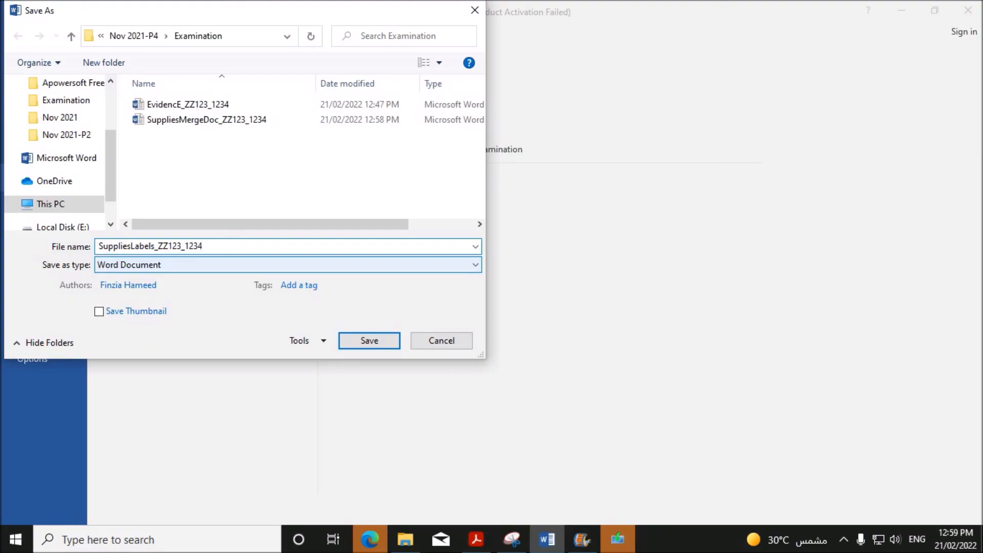
pyautogui.click(368, 340)
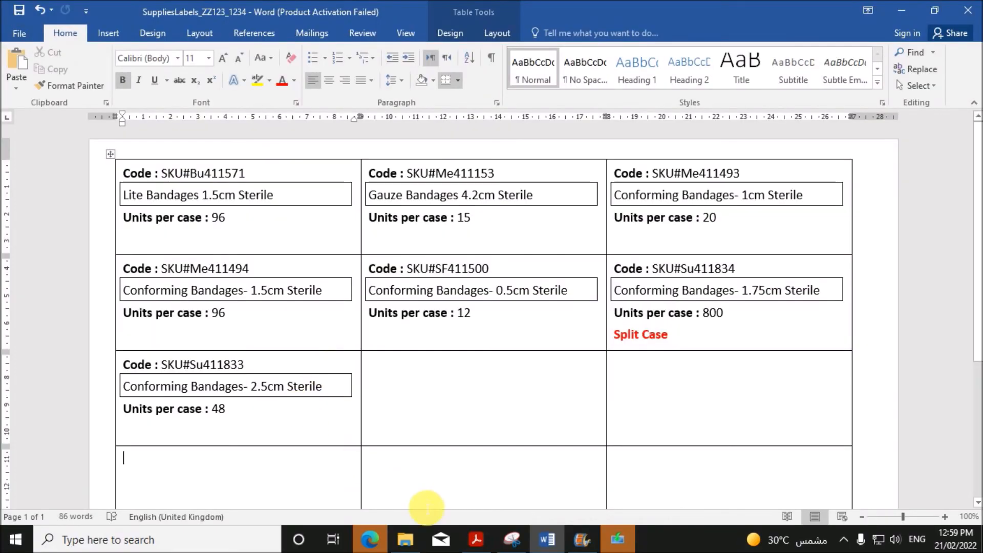
# Step: Return to the exam paper in Acrobat Reader and review the Task 5 label and file-saving instructions through the end of page 7
pyautogui.click(471, 540)
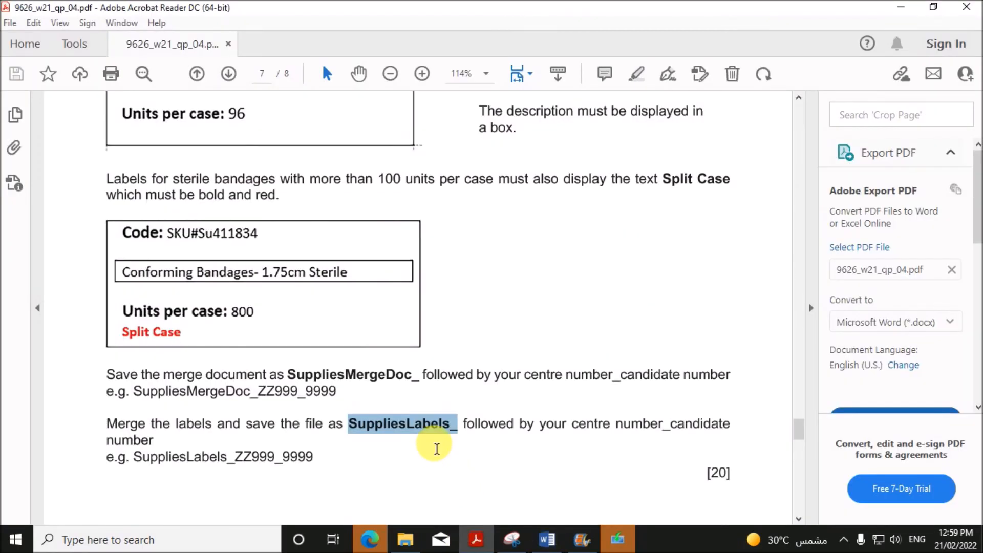
pyautogui.click(434, 449)
pyautogui.scroll(-10, 433, 448)
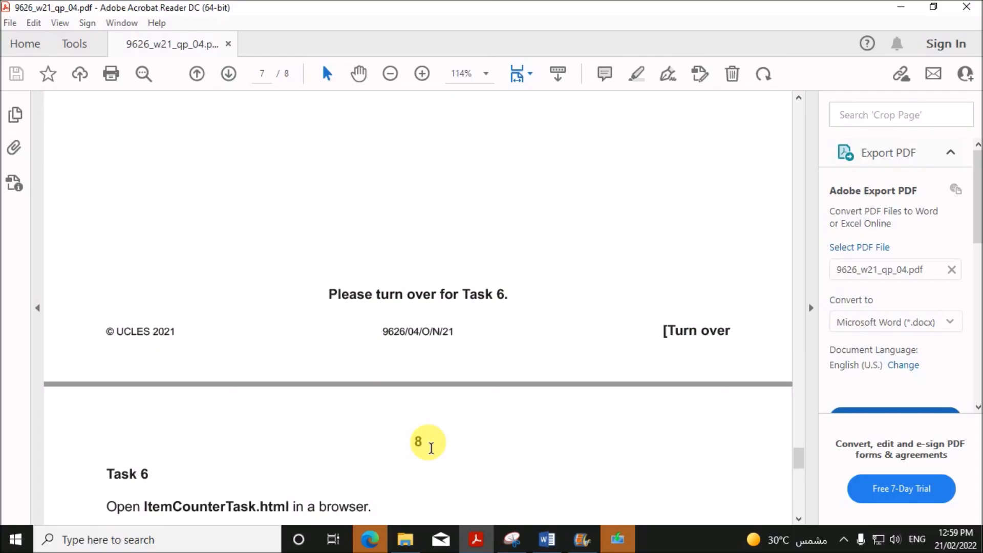
pyautogui.scroll(10, 429, 447)
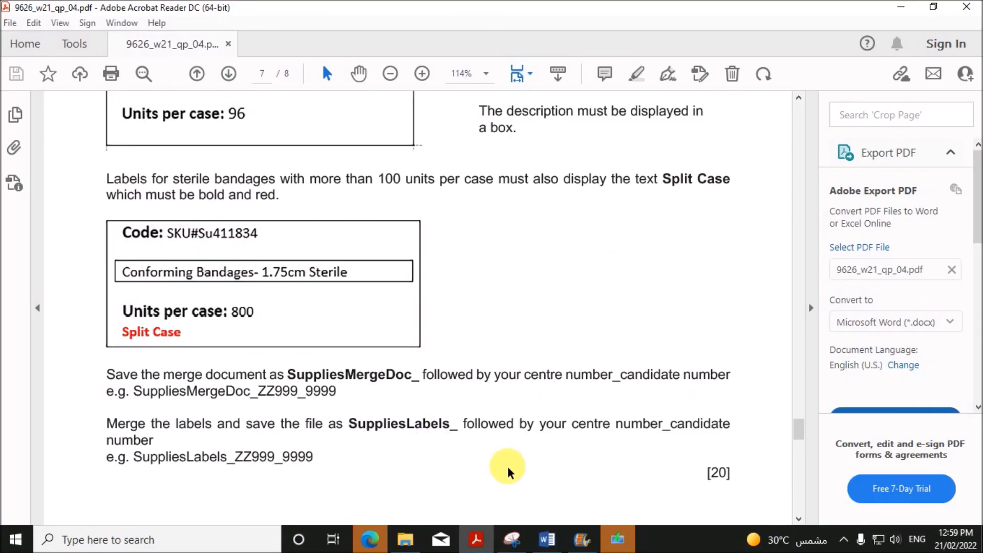
pyautogui.scroll(3, 509, 472)
pyautogui.scroll(4, 505, 460)
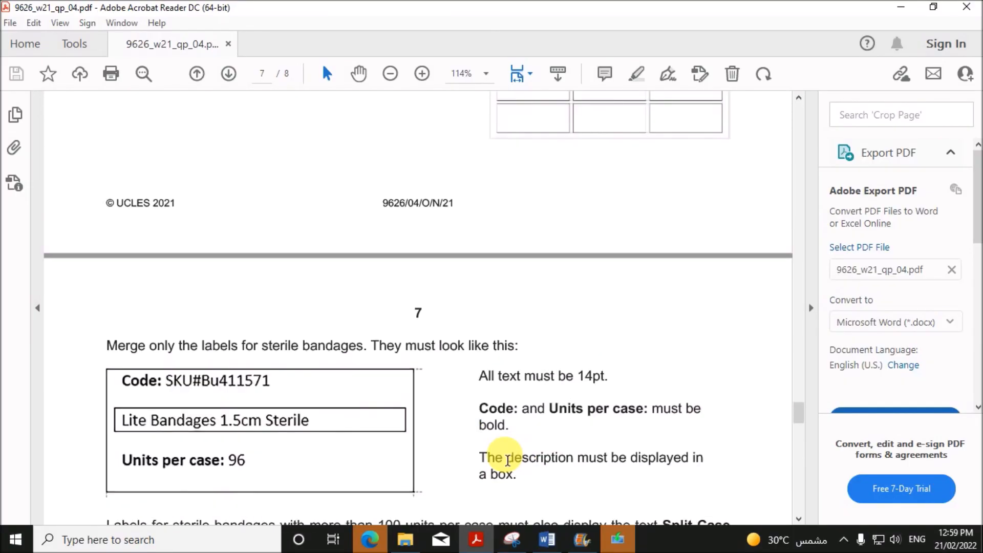
pyautogui.scroll(-5, 505, 460)
pyautogui.scroll(-12, 504, 460)
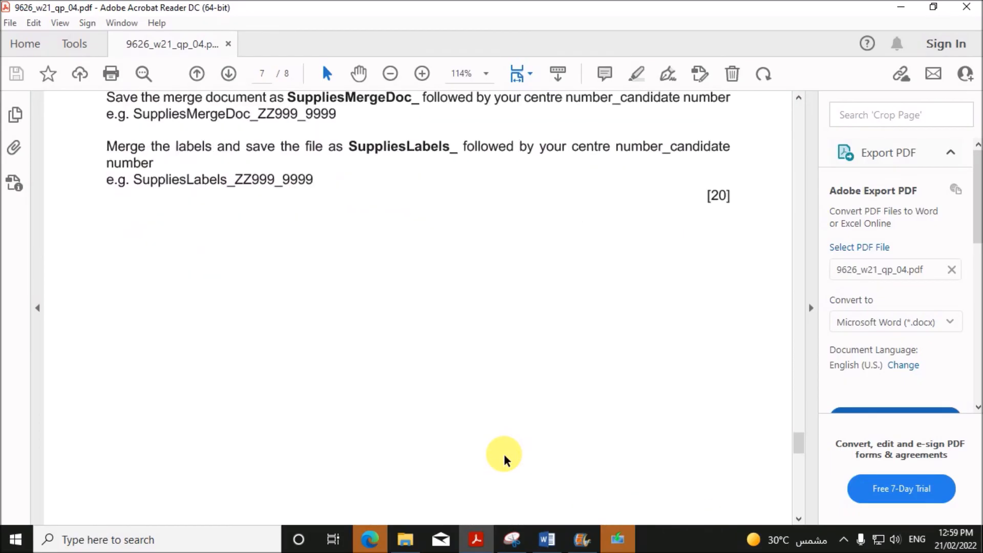